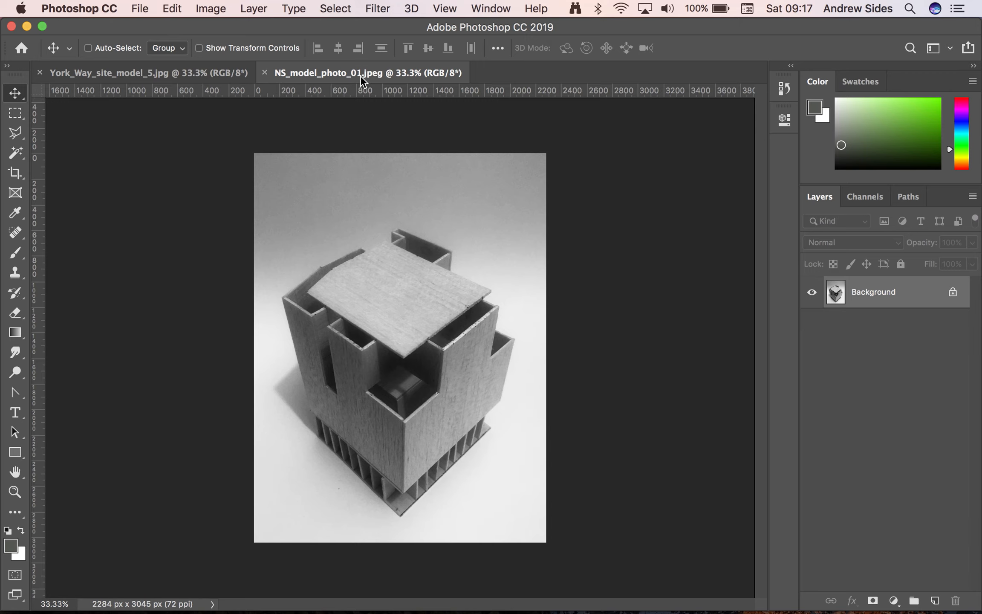
# Compare the York_Way_site_model_5 site photo with the NS_model_photo_01 building model photo
pyautogui.click(192, 72)
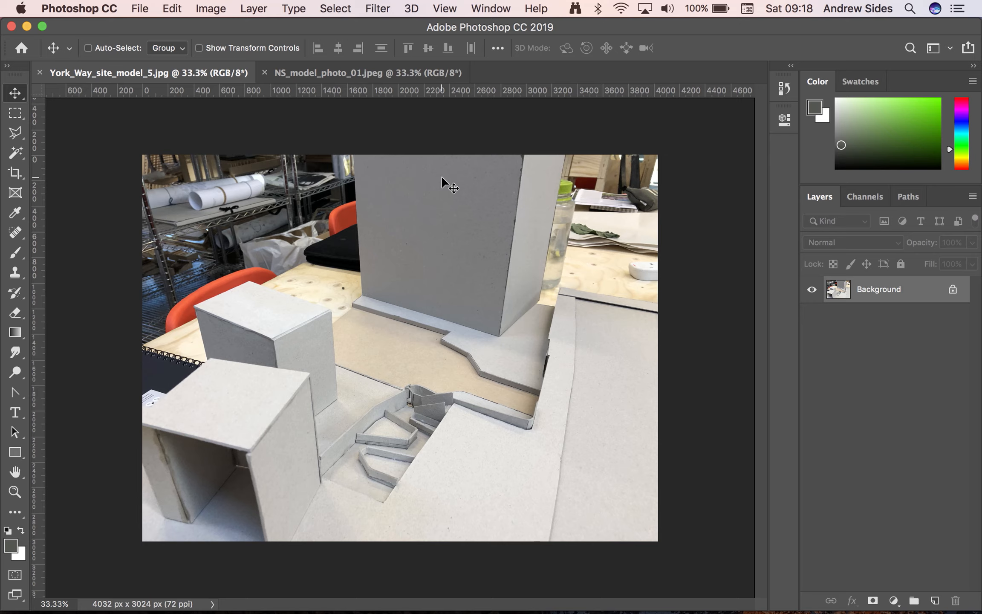
pyautogui.click(364, 71)
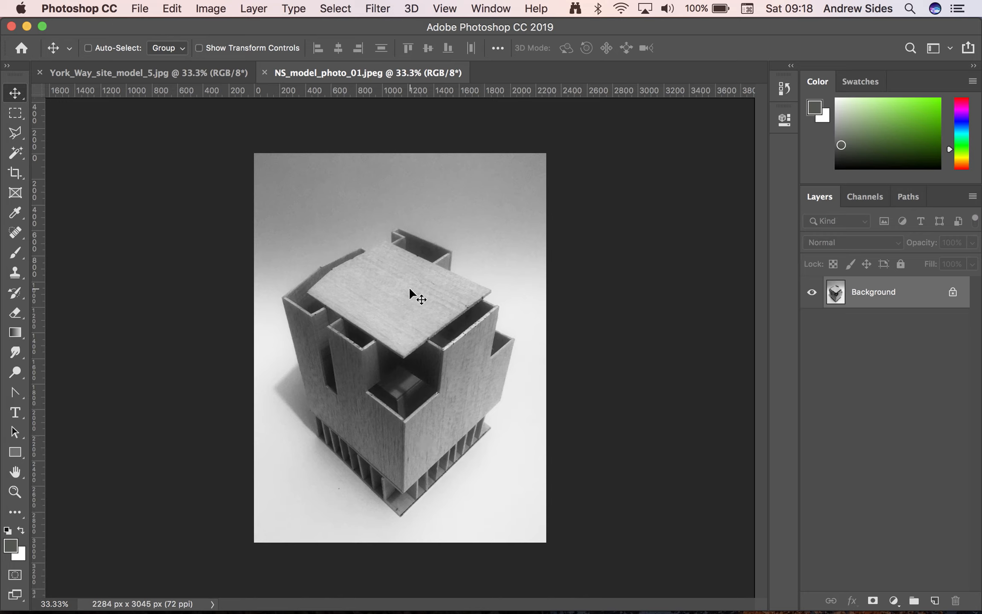
pyautogui.click(166, 73)
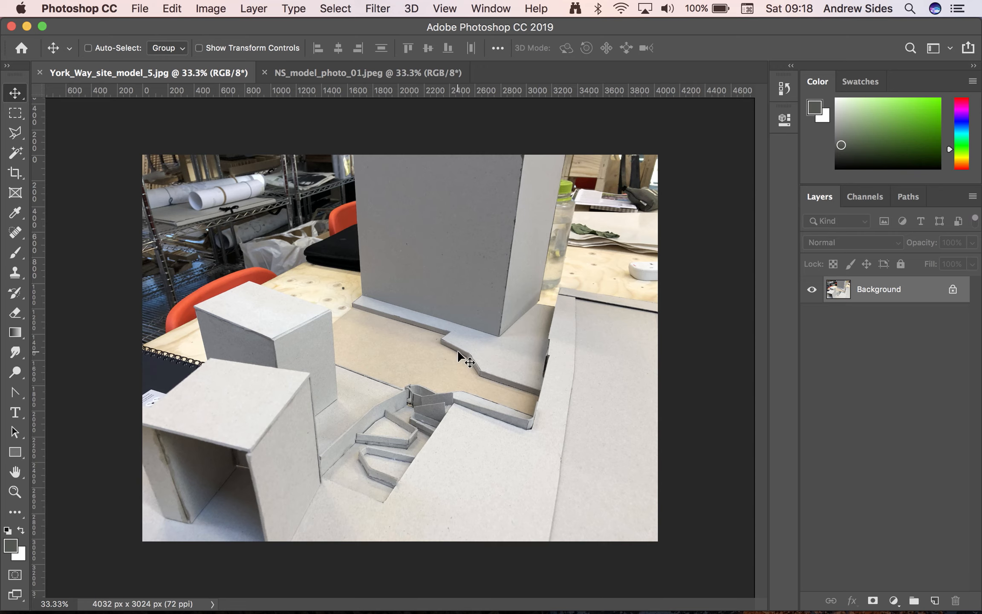
# Save the NS_model_photo_01 image as a Photoshop .psd file
pyautogui.click(382, 77)
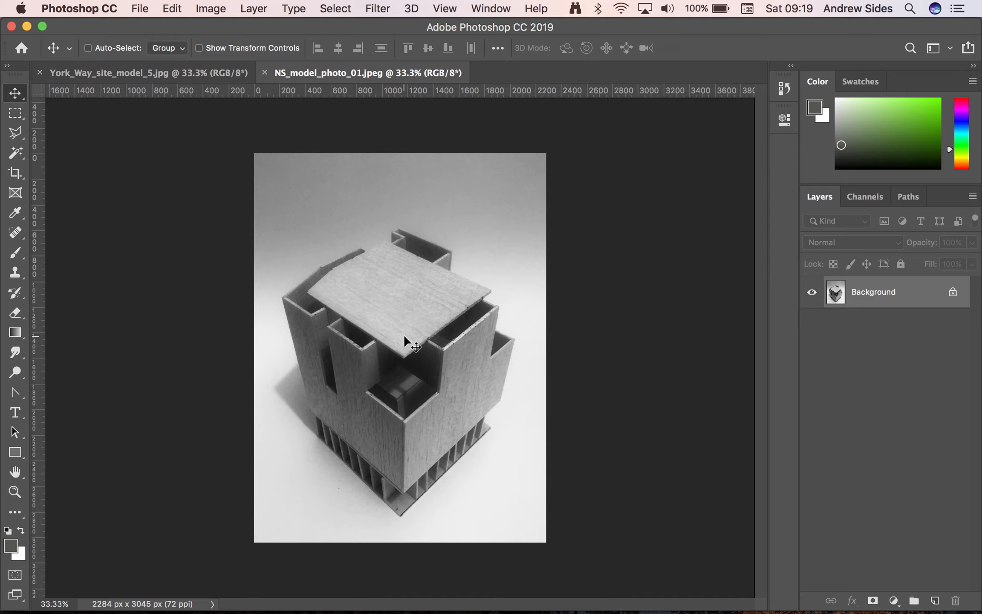
pyautogui.click(139, 8)
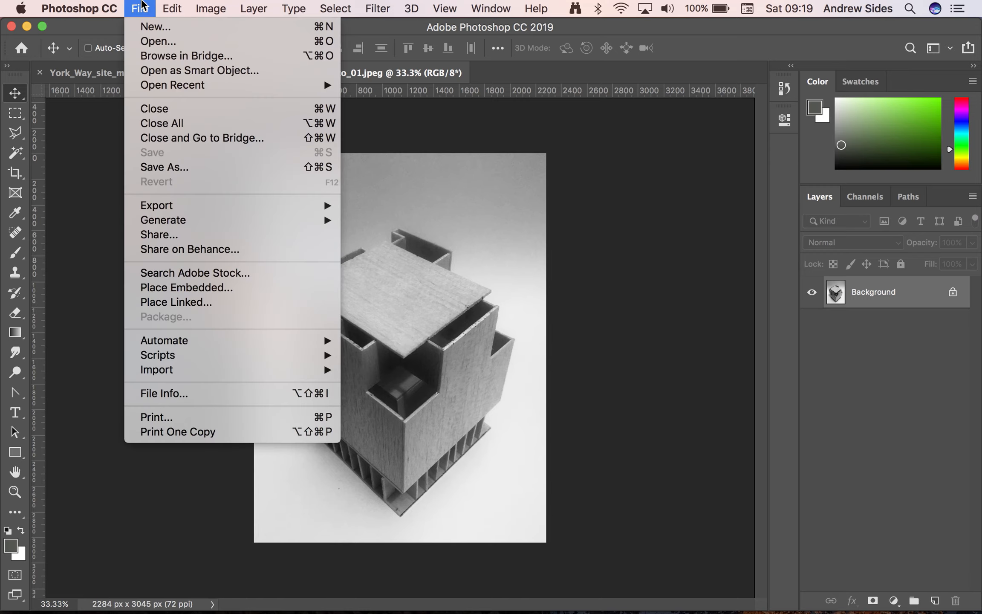
pyautogui.click(213, 168)
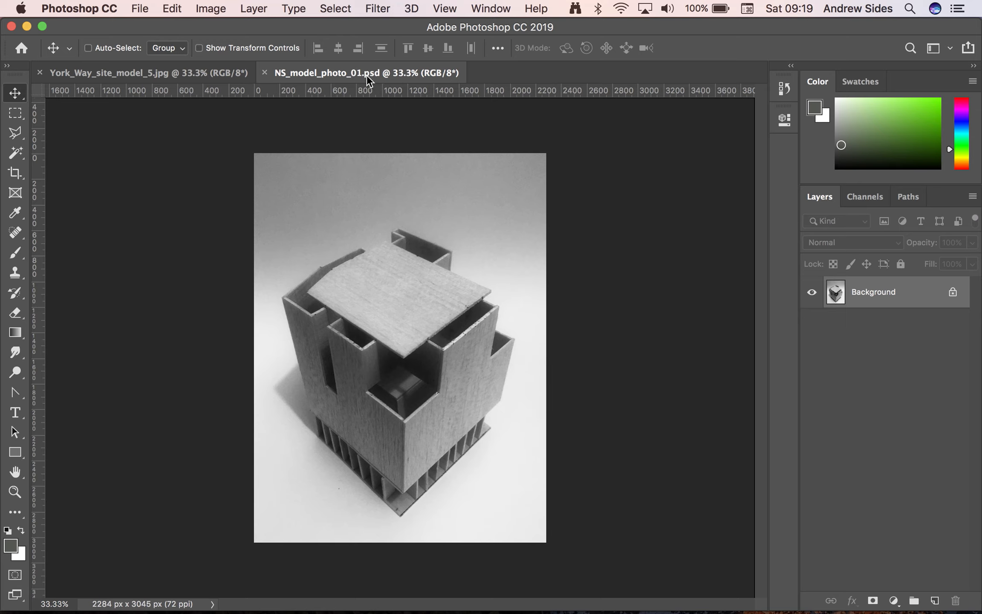
# Save the York_Way_site_model_5 image in Photoshop format as York_Way_site_model_5.psd in the "- site model photos YW" folder
pyautogui.click(200, 72)
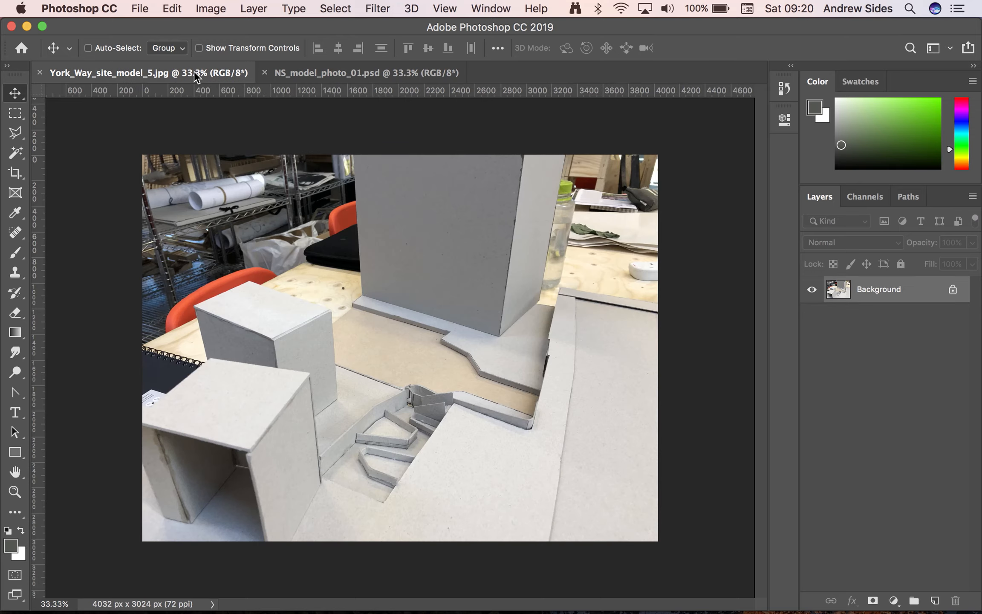
pyautogui.click(140, 8)
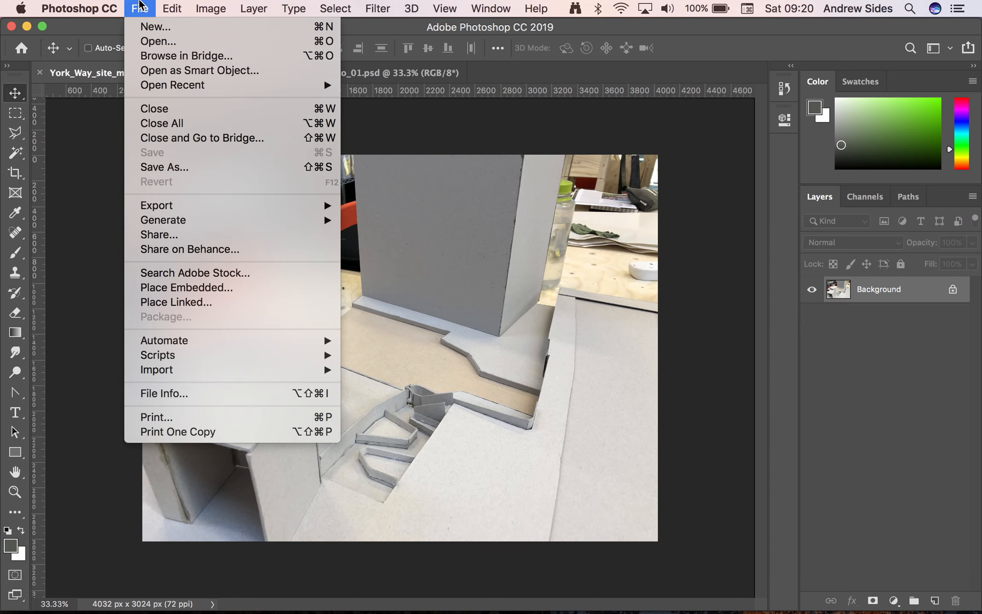
pyautogui.click(209, 165)
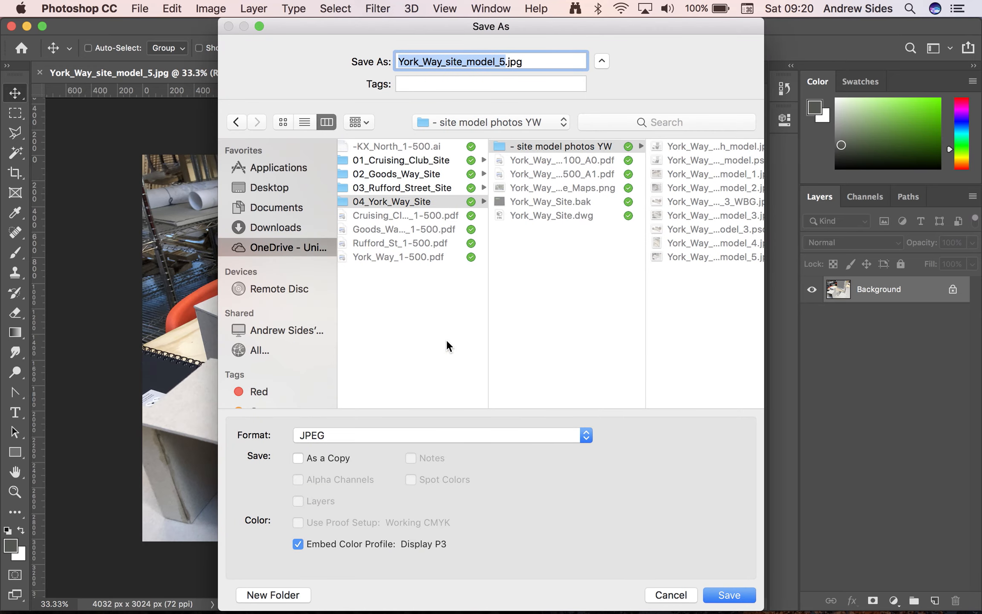
pyautogui.click(496, 434)
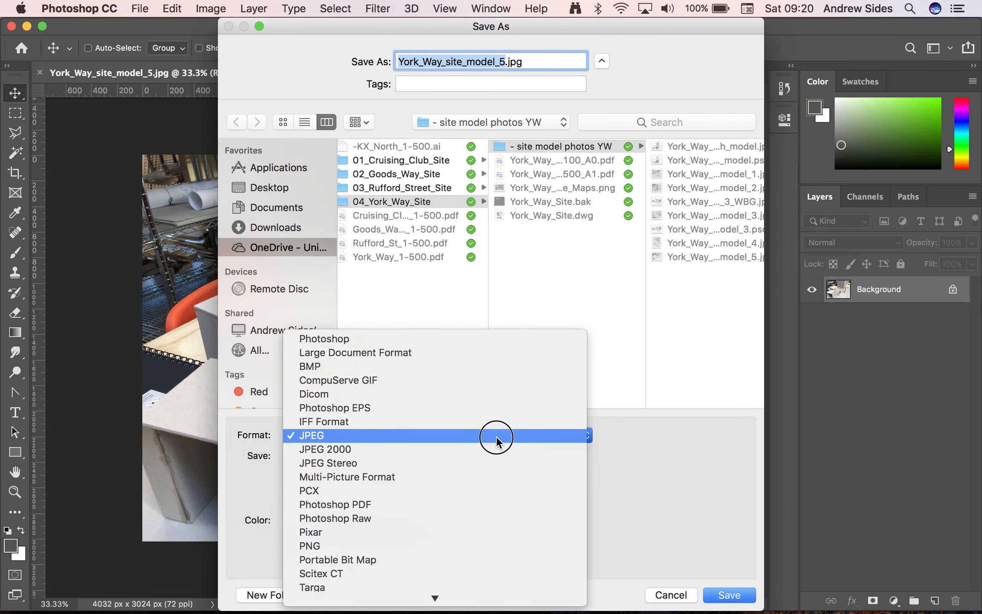
pyautogui.click(492, 338)
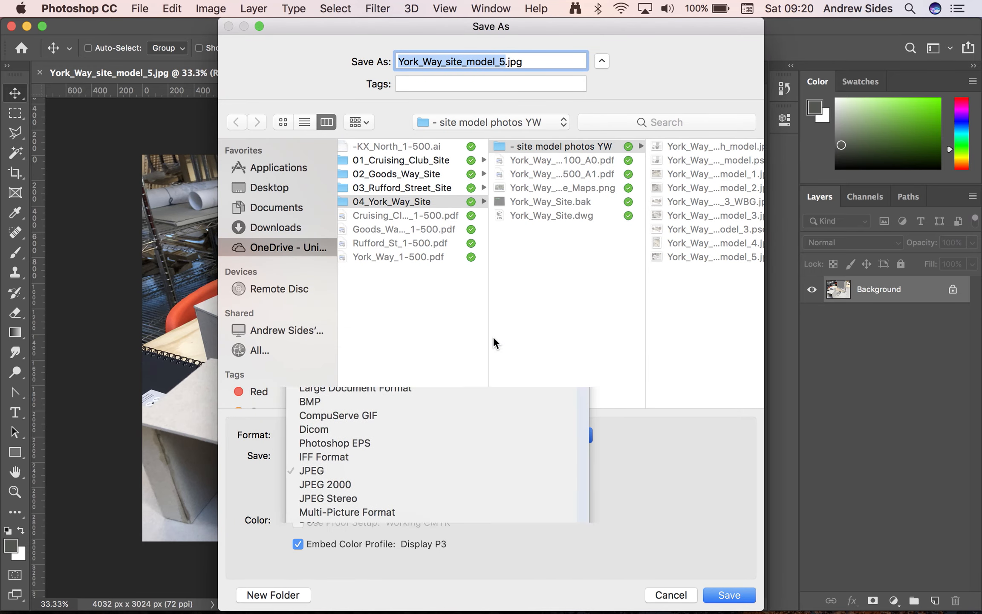
pyautogui.click(727, 596)
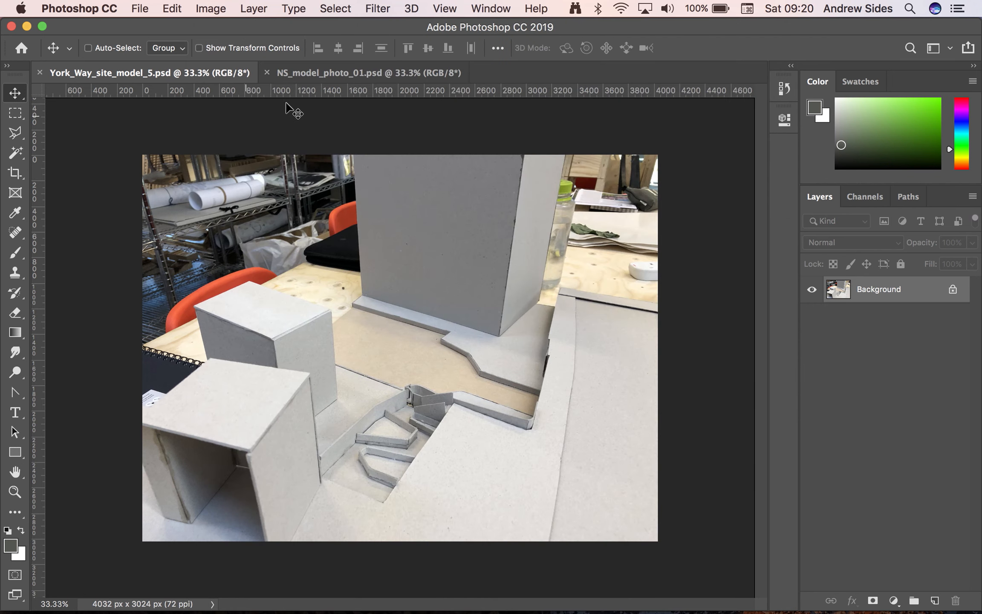
# In NS_model_photo_01.psd, convert the locked Background into an editable layer named "base"
pyautogui.click(345, 73)
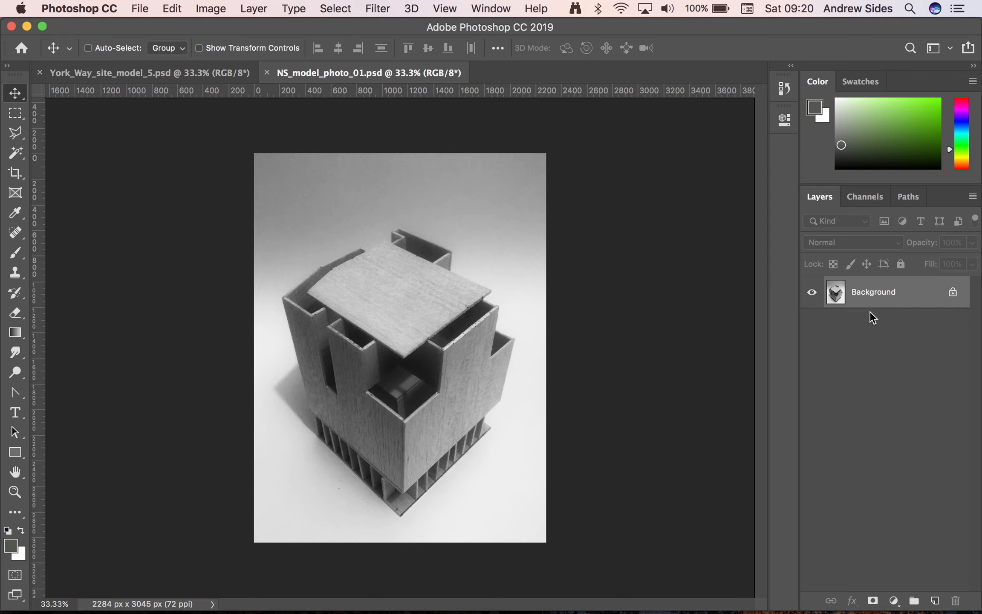
pyautogui.click(492, 7)
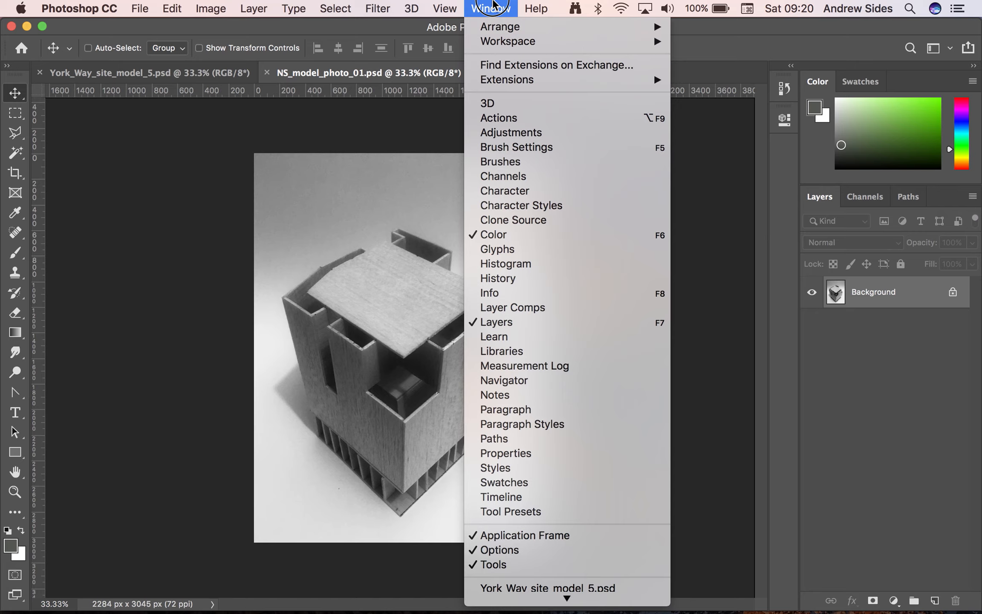
pyautogui.click(493, 4)
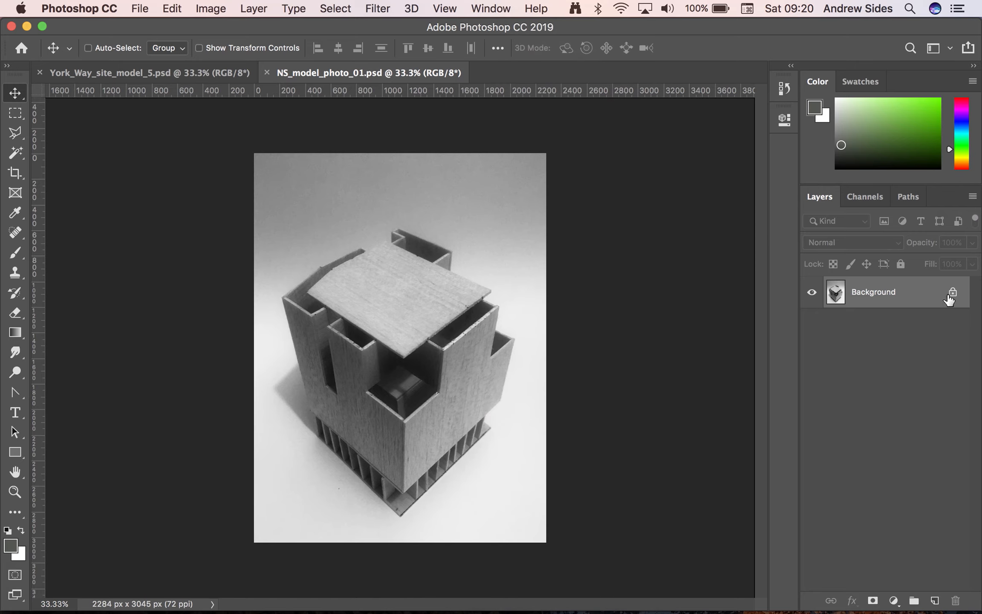
pyautogui.doubleClick(923, 299)
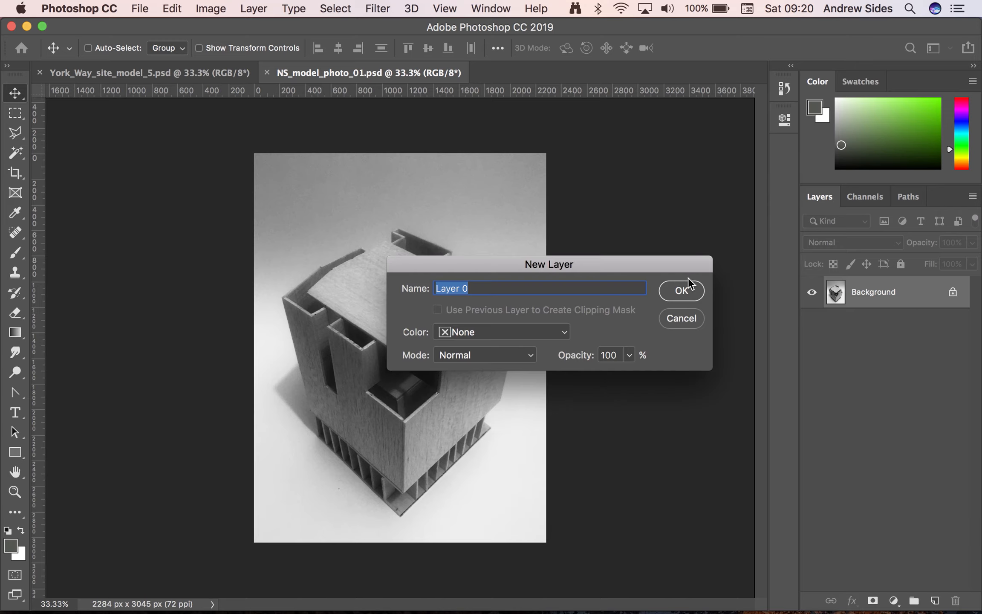
pyautogui.write('base')
pyautogui.press('Return')
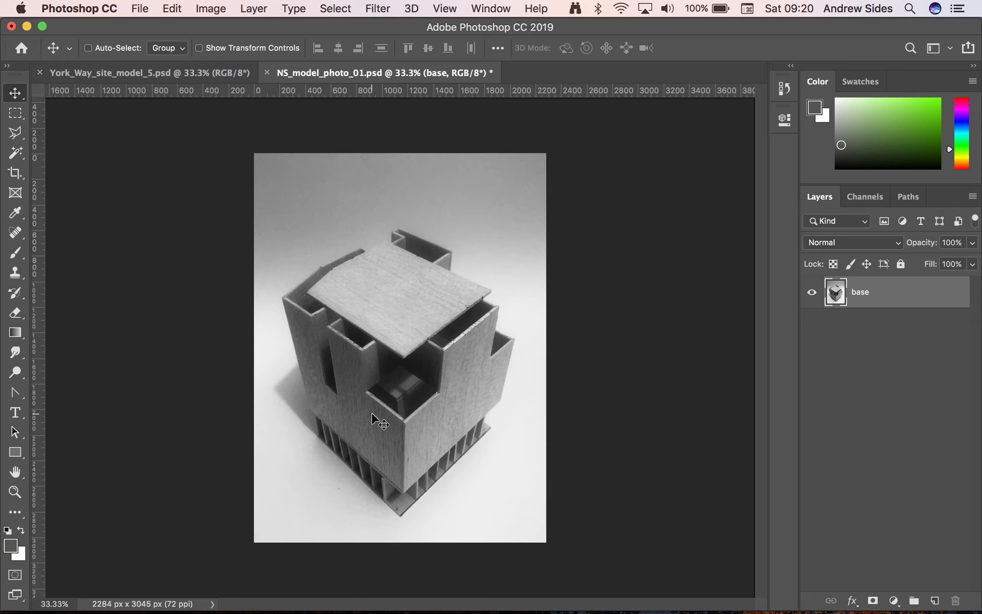
# Select the whole building model with the Polygonal Lasso, tracing its silhouette from the lowest corner of the base all the way round
pyautogui.scroll(5, 371, 412)
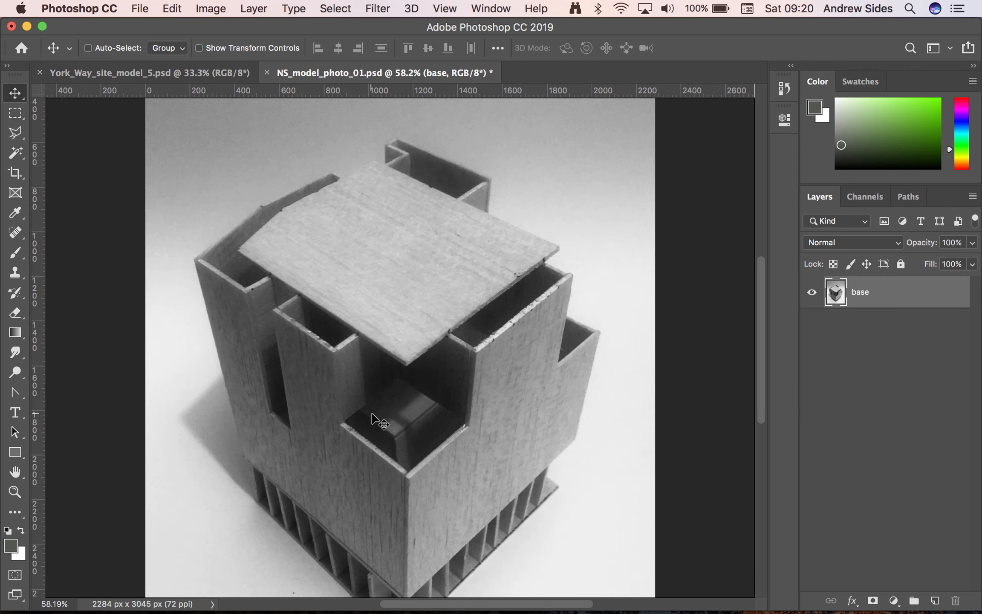
pyautogui.scroll(4, 378, 420)
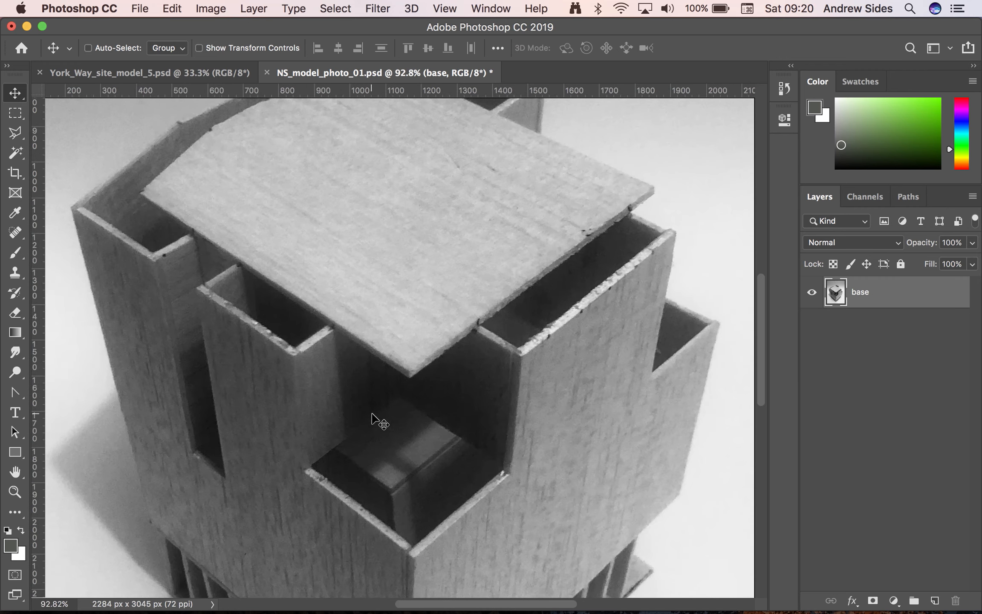
pyautogui.scroll(-3, 372, 414)
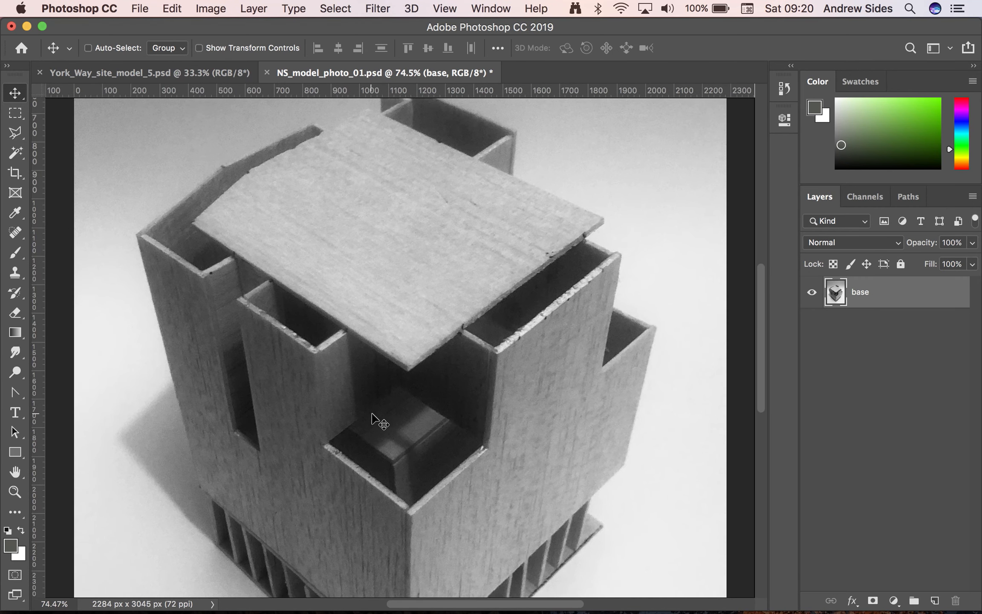
pyautogui.scroll(-8, 371, 412)
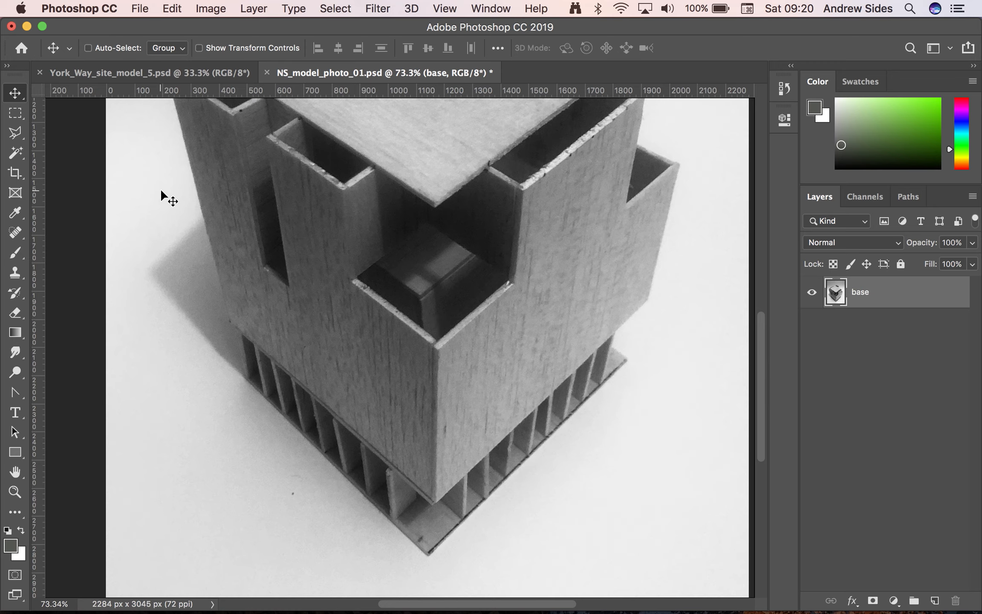
pyautogui.click(18, 136)
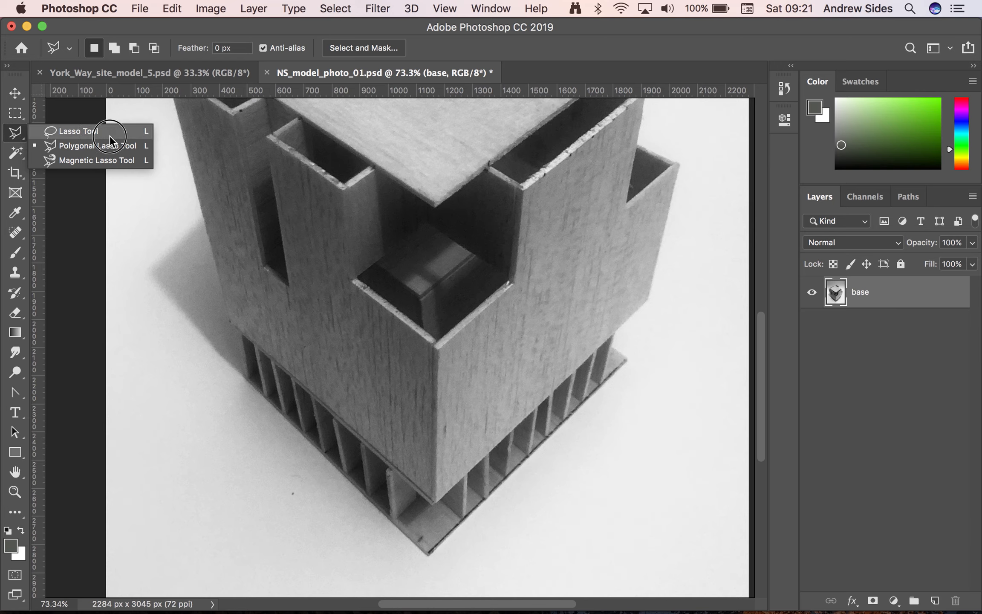
pyautogui.click(14, 137)
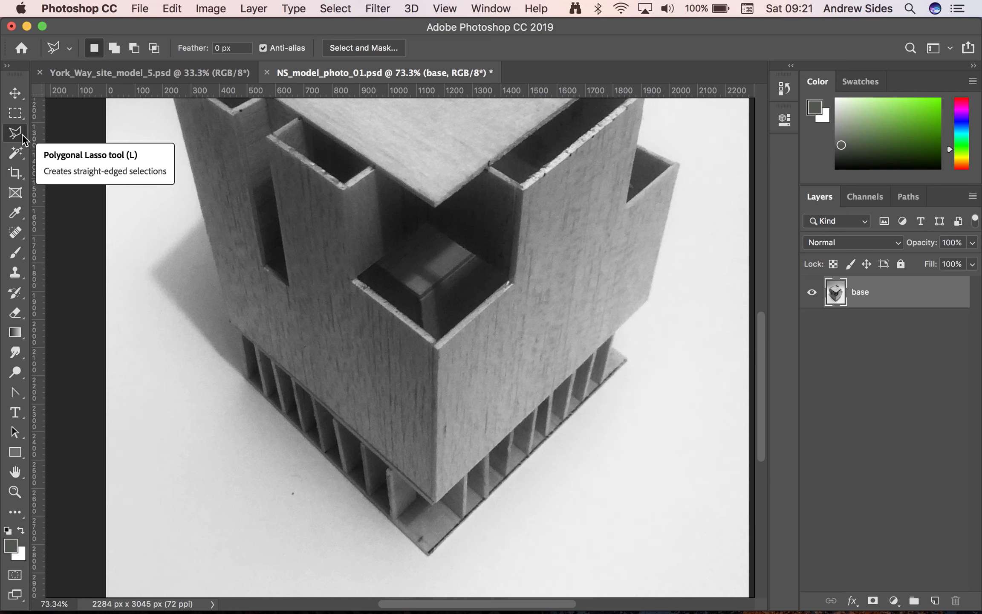
pyautogui.click(23, 136)
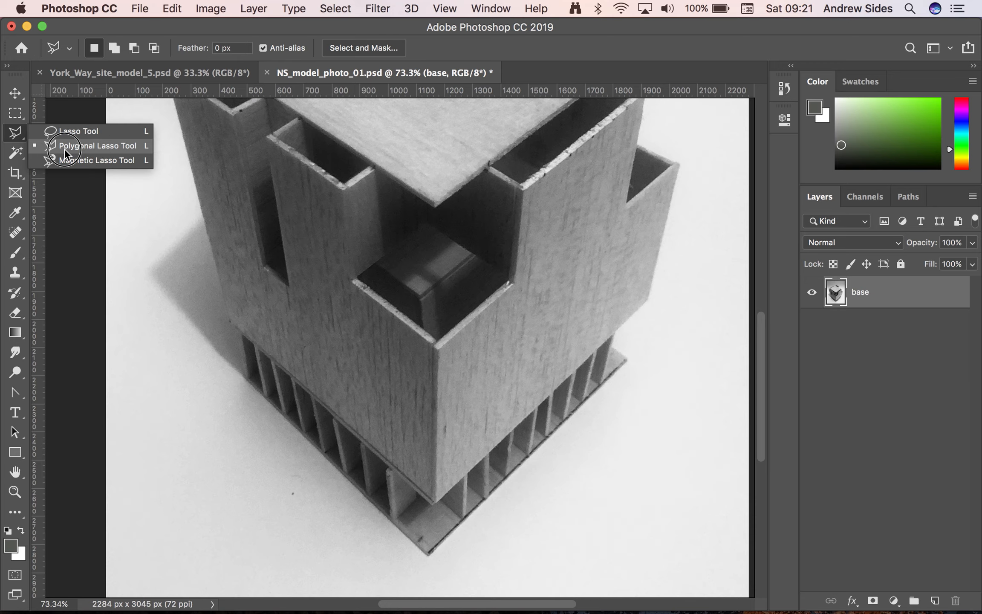
pyautogui.click(93, 146)
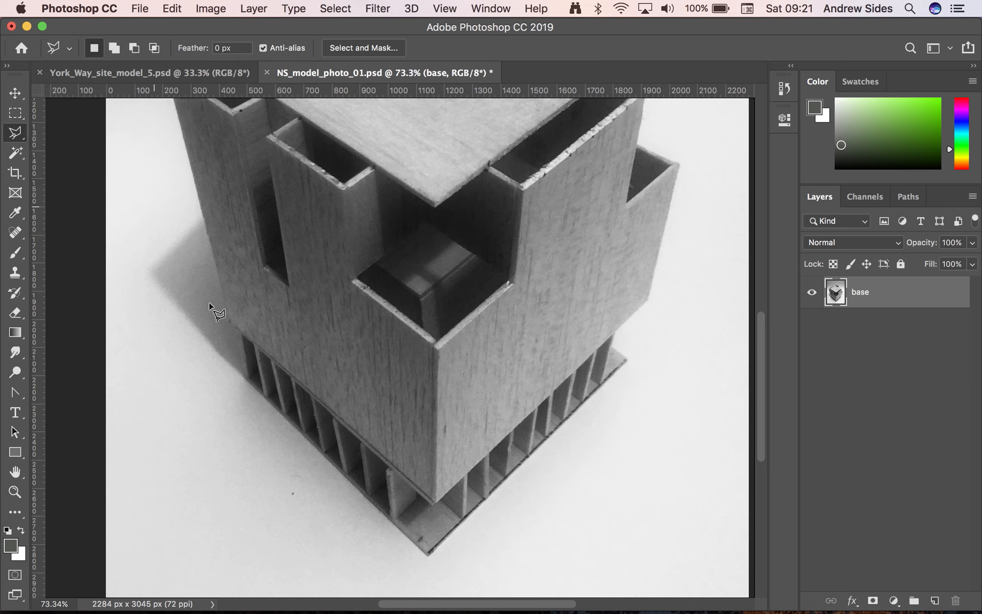
pyautogui.click(428, 556)
pyautogui.click(244, 378)
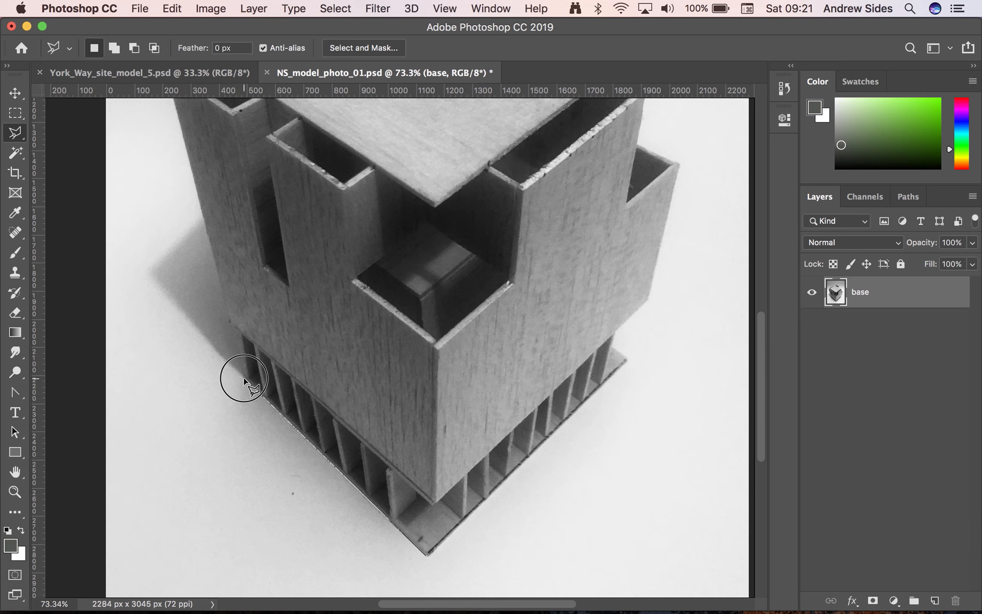
pyautogui.click(237, 329)
pyautogui.scroll(3, 173, 139)
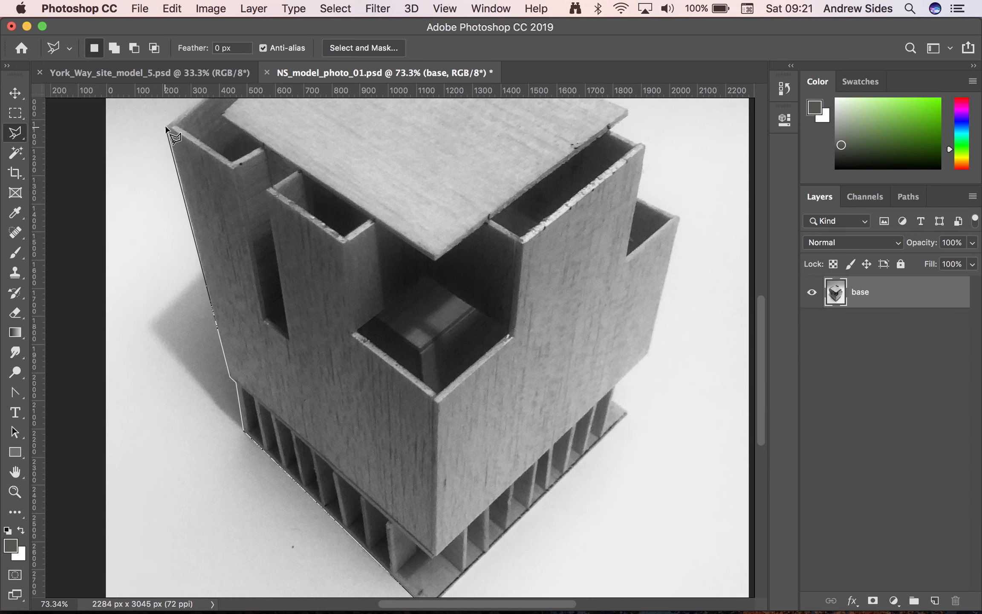
pyautogui.click(168, 125)
pyautogui.scroll(4, 170, 128)
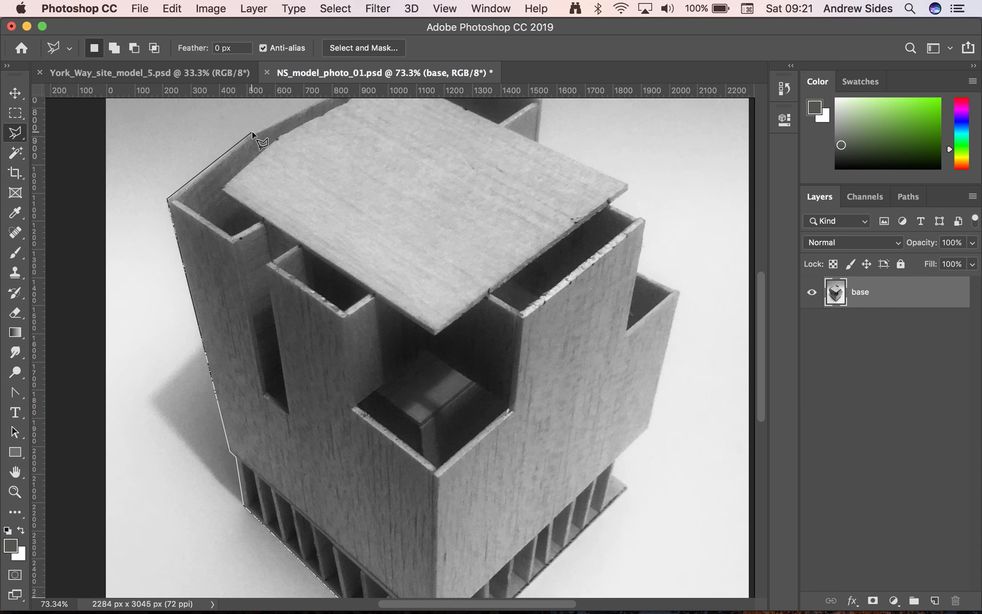
pyautogui.click(252, 131)
pyautogui.scroll(2, 362, 103)
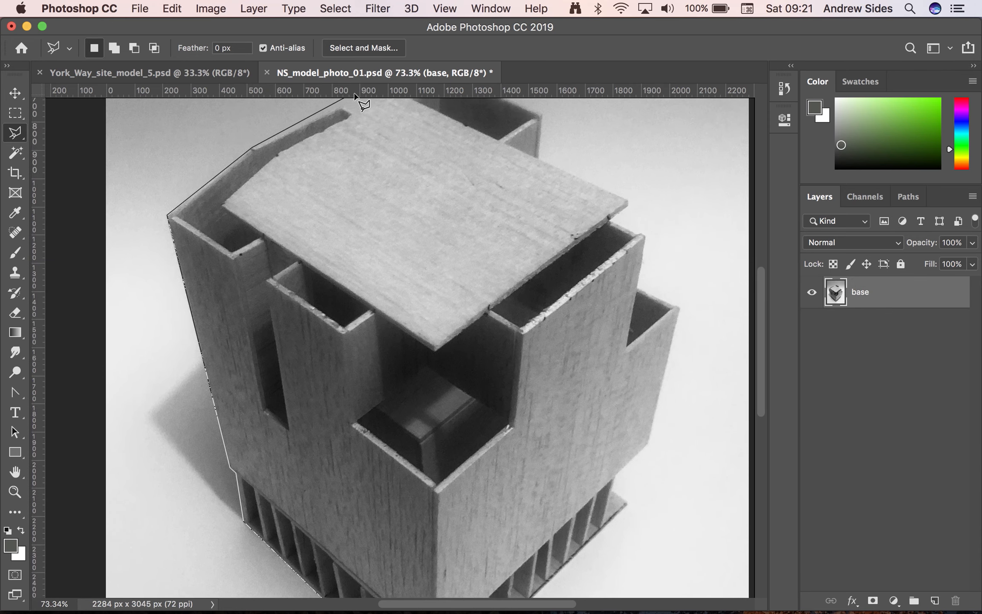
pyautogui.scroll(1, 397, 98)
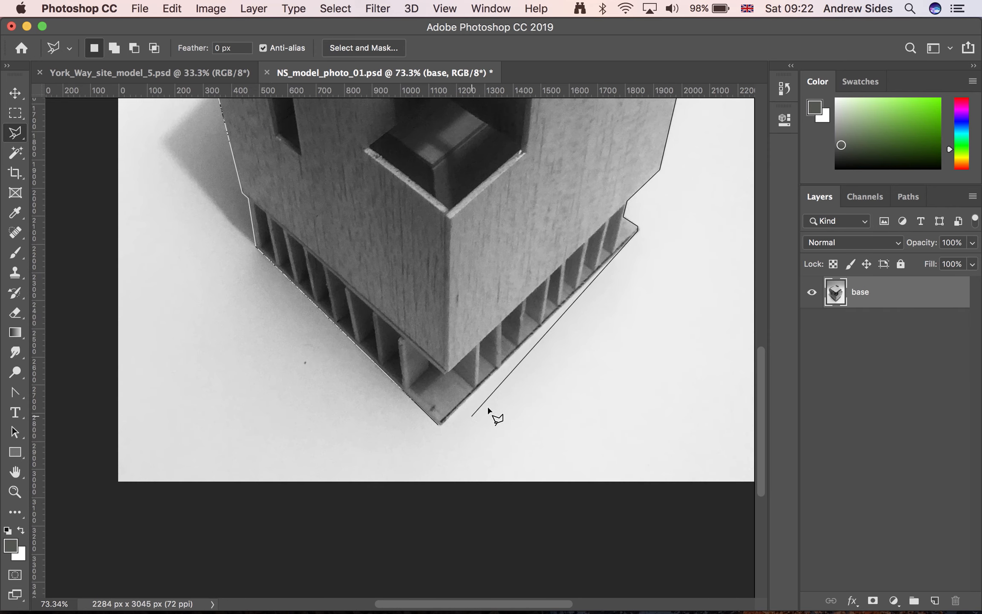
pyautogui.click(440, 428)
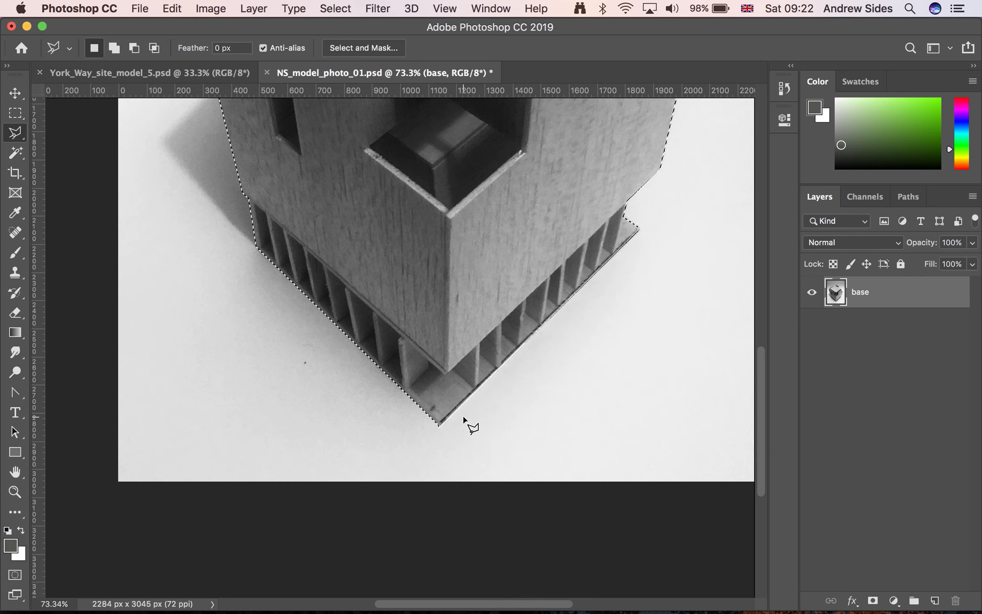
# Examine the selection outline around the entire building model for accuracy along its edges
pyautogui.scroll(2, 520, 377)
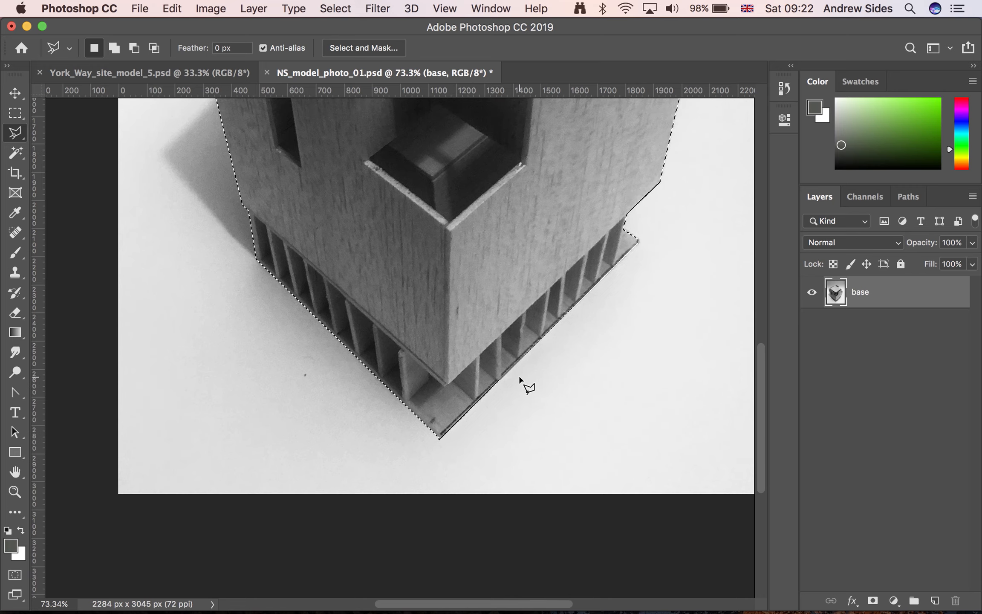
pyautogui.scroll(-2, 520, 377)
pyautogui.scroll(-2, 520, 378)
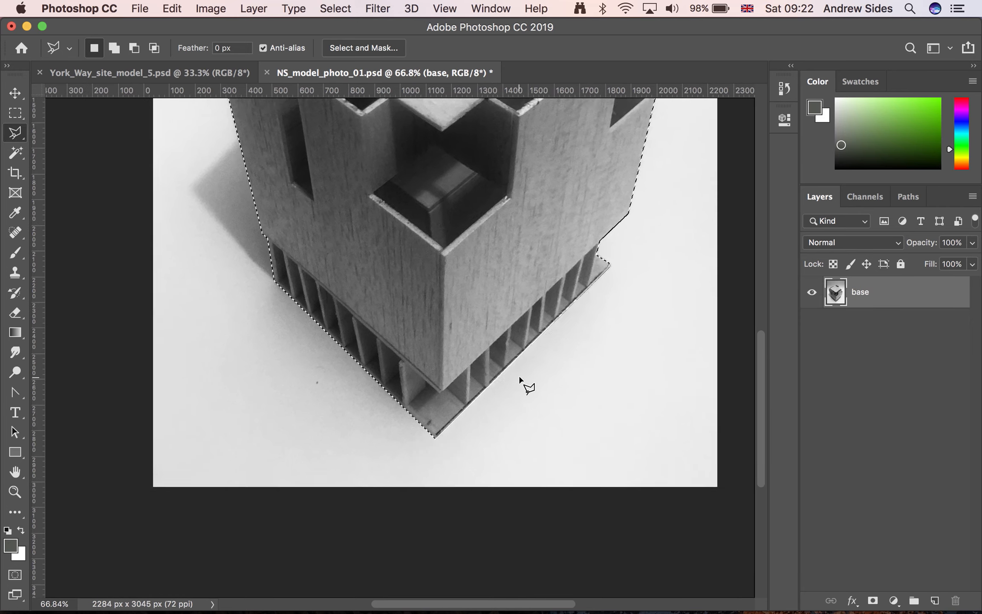
pyautogui.scroll(-1, 519, 377)
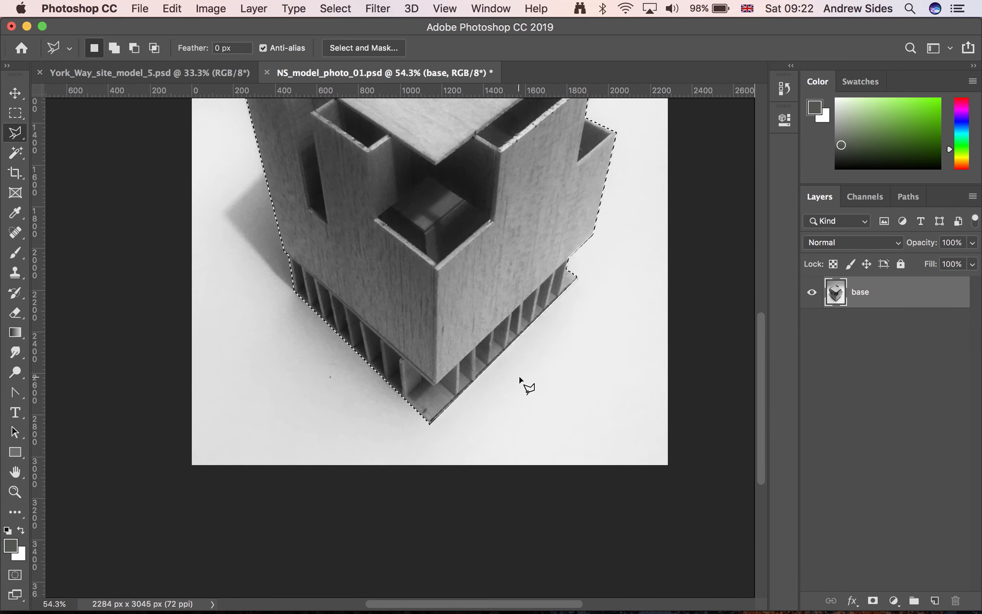
pyautogui.scroll(5, 520, 273)
pyautogui.scroll(-1, 524, 275)
pyautogui.scroll(-2, 524, 275)
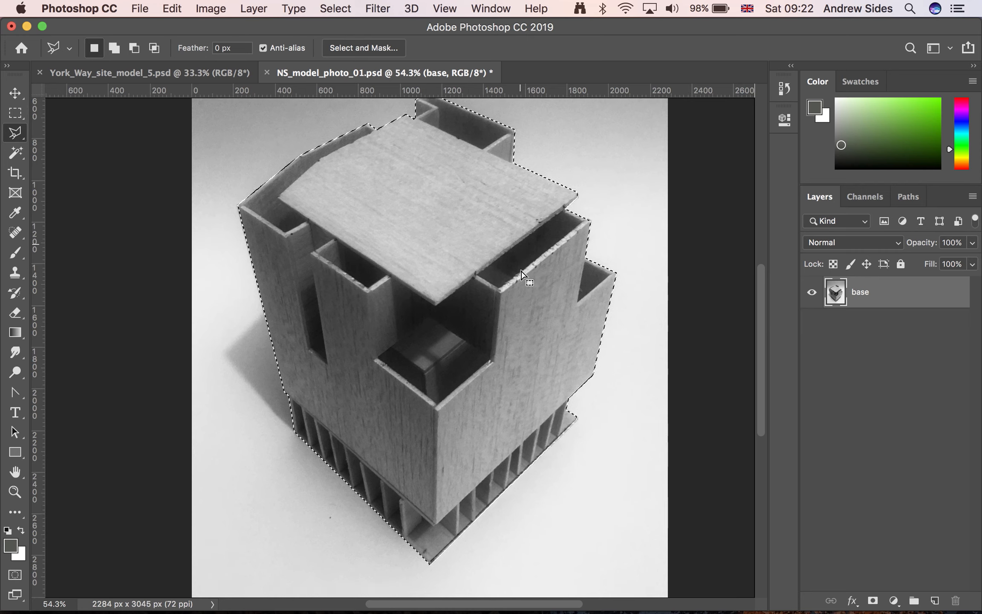
pyautogui.scroll(-1, 524, 275)
pyautogui.scroll(-1, 524, 275)
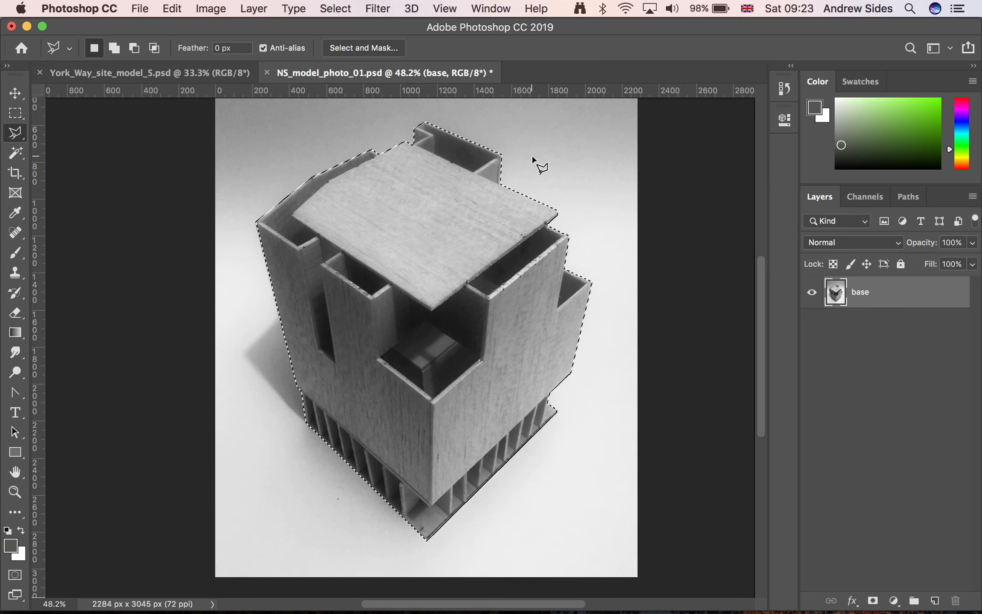
pyautogui.press('alt')
pyautogui.press('shift')
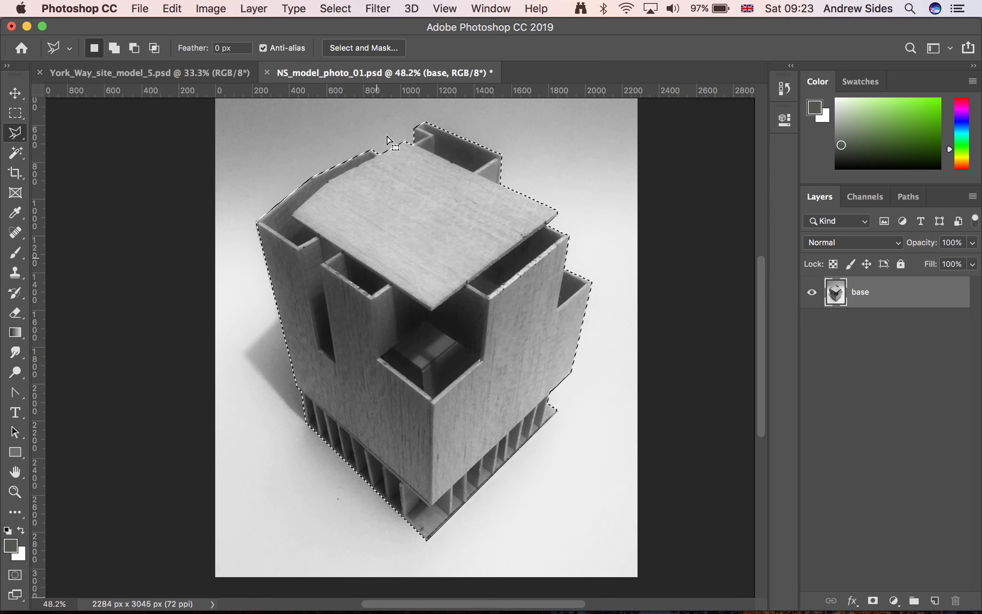
# Save the building model selection as a new channel named "model outline" and check it in the channel list
pyautogui.click(332, 5)
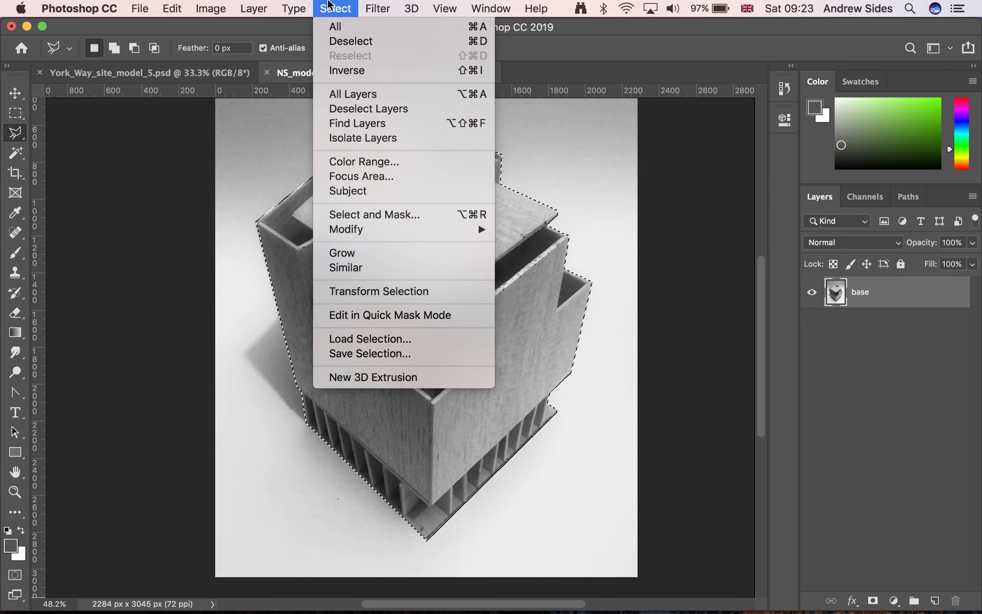
pyautogui.click(406, 354)
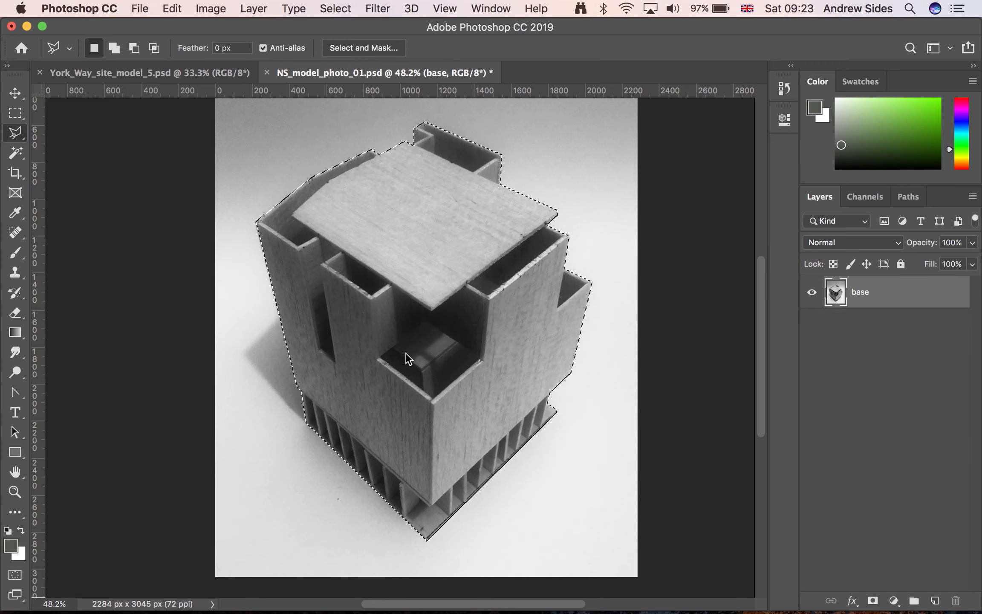
pyautogui.write('mod')
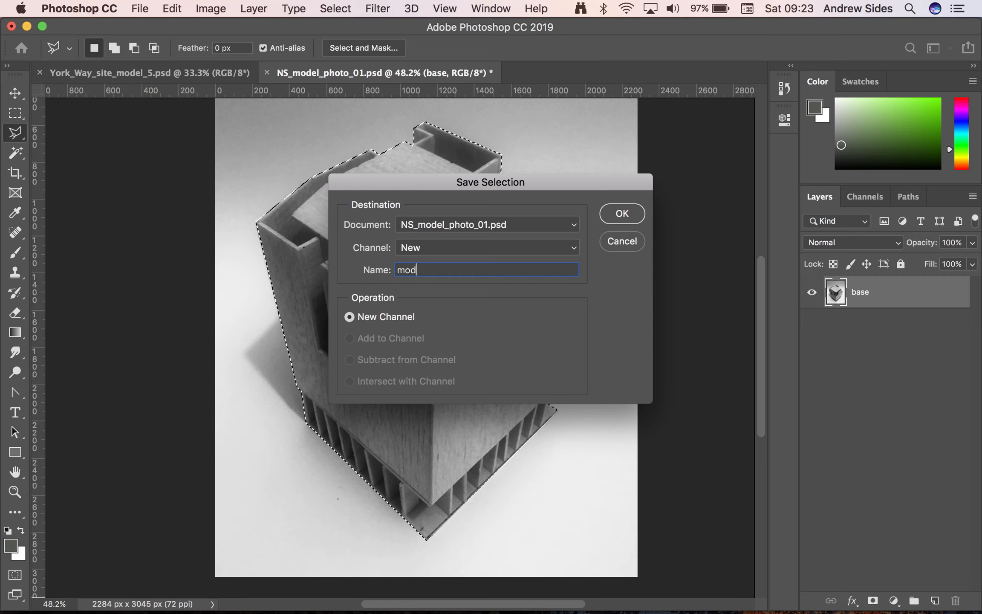
pyautogui.write('el outline')
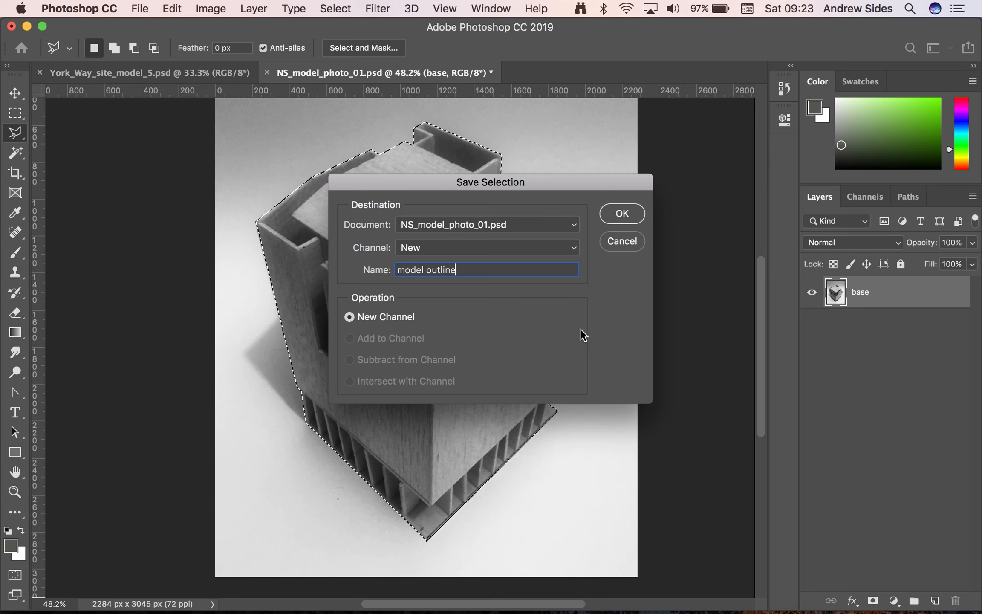
pyautogui.click(622, 216)
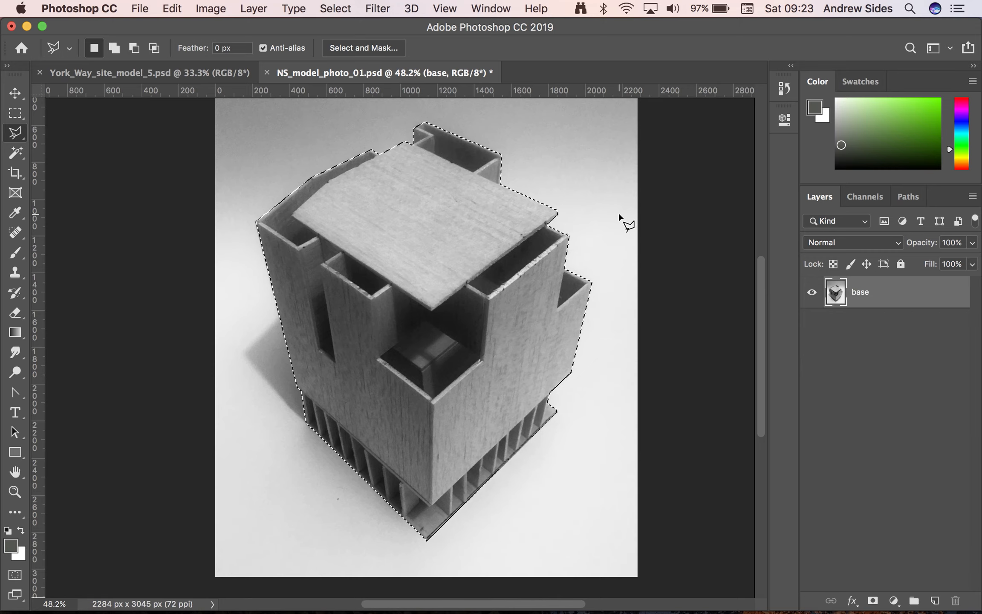
pyautogui.click(863, 197)
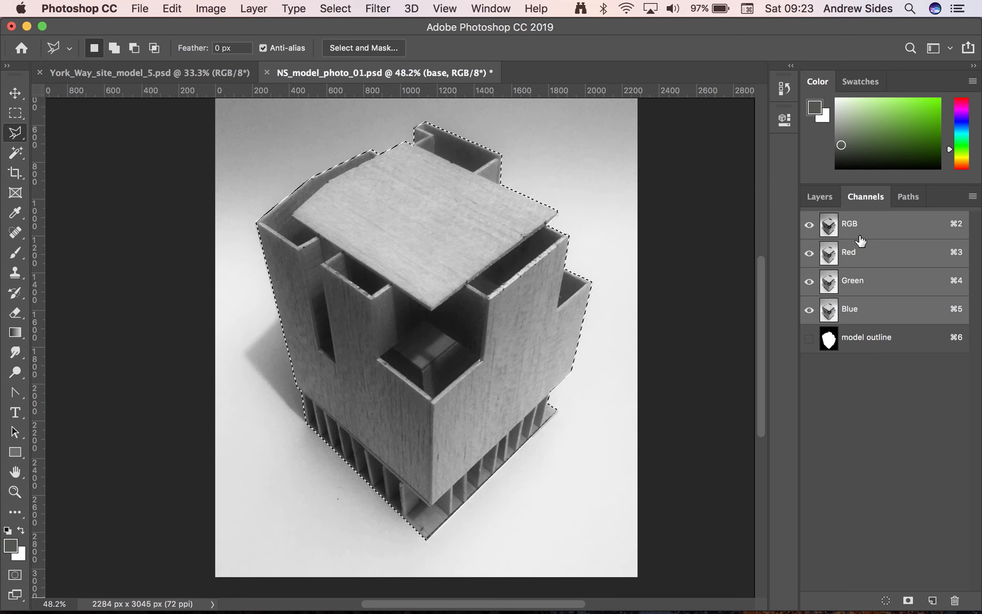
pyautogui.click(820, 194)
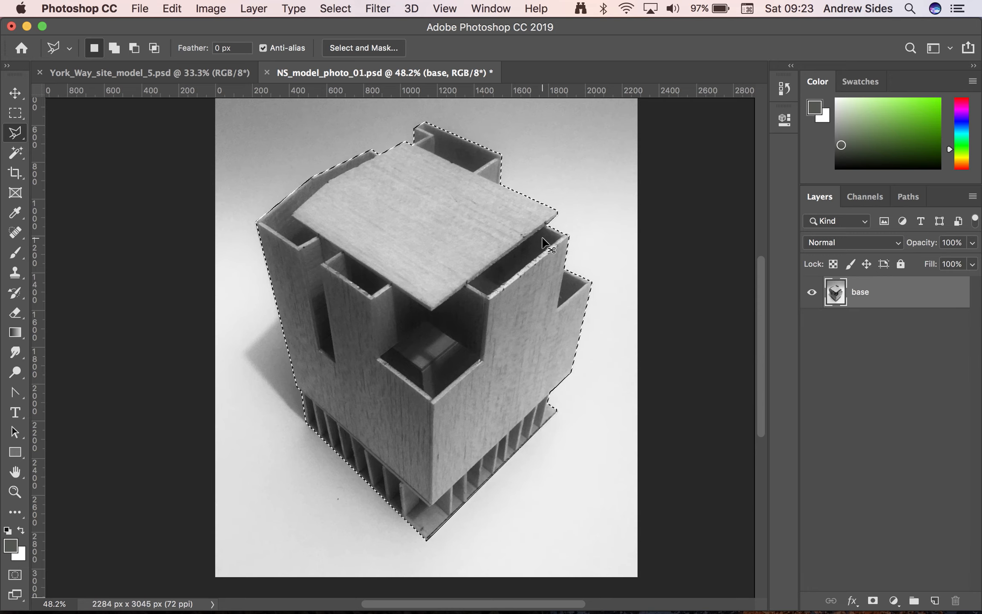
# Deselect the building model, reload its selection from the "model outline" channel, and save the document with Maximize Compatibility on
pyautogui.press('super+d')
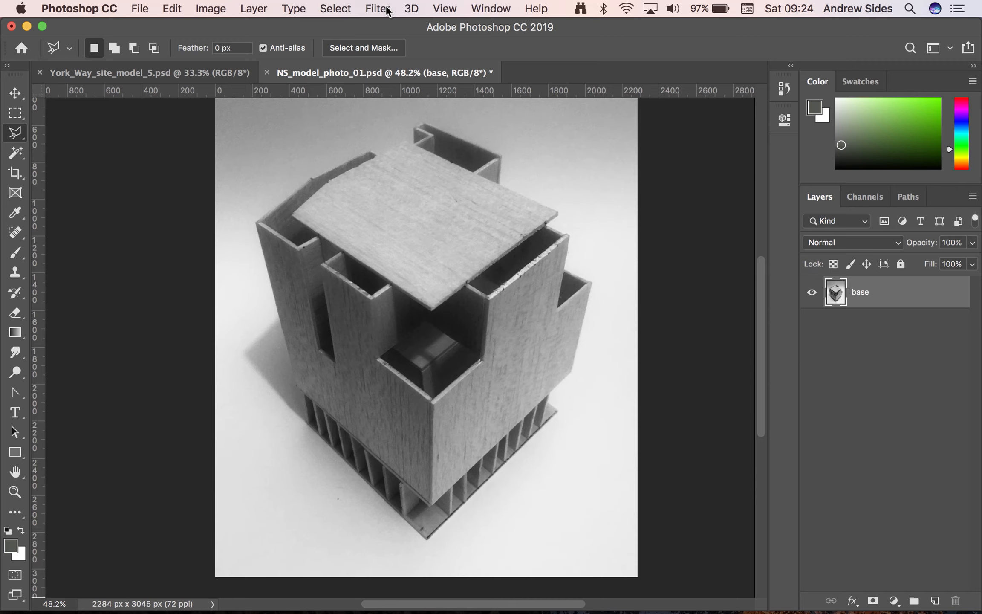
pyautogui.click(341, 5)
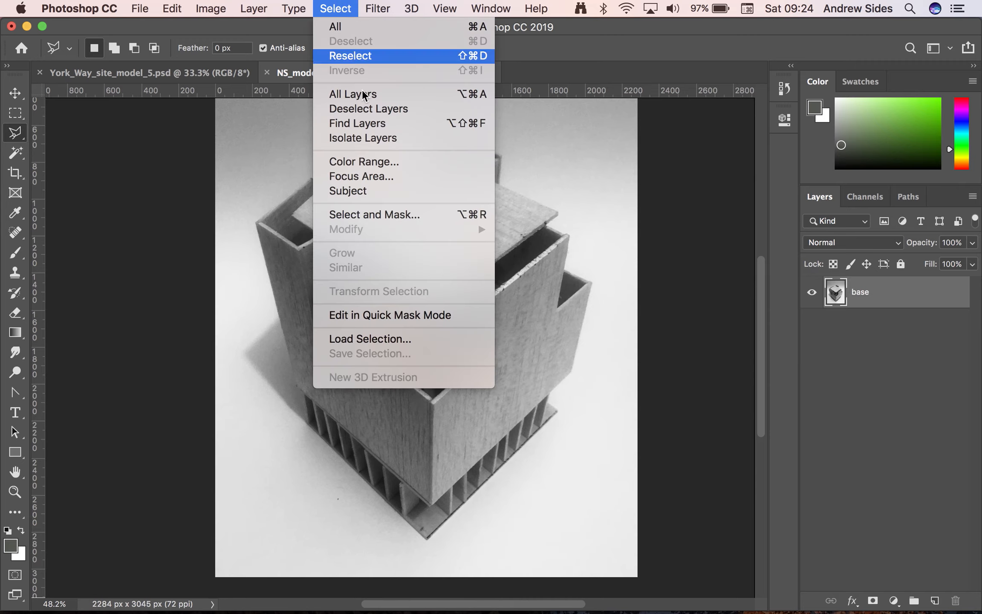
pyautogui.click(385, 339)
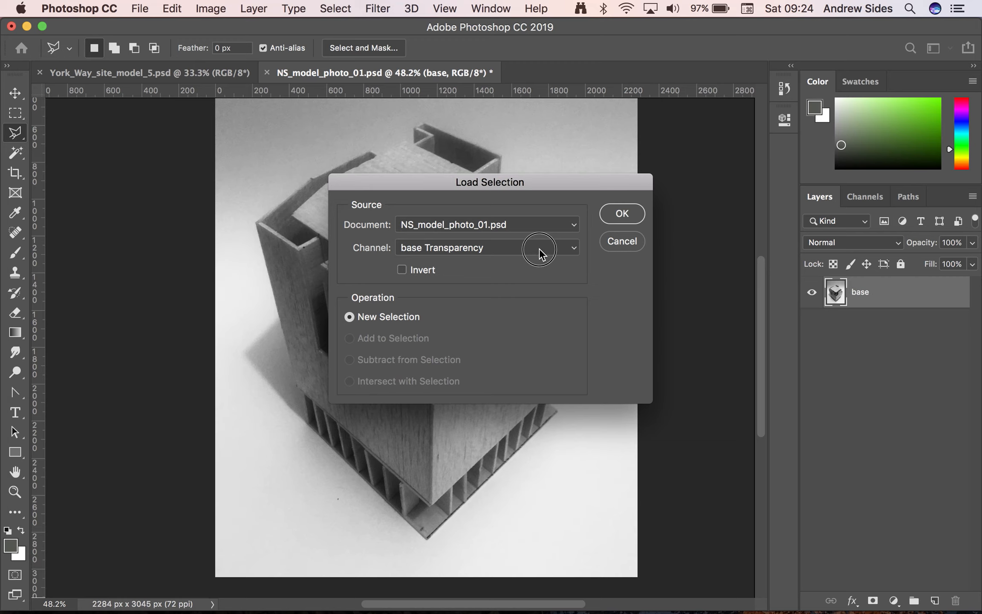
pyautogui.click(539, 248)
pyautogui.click(533, 272)
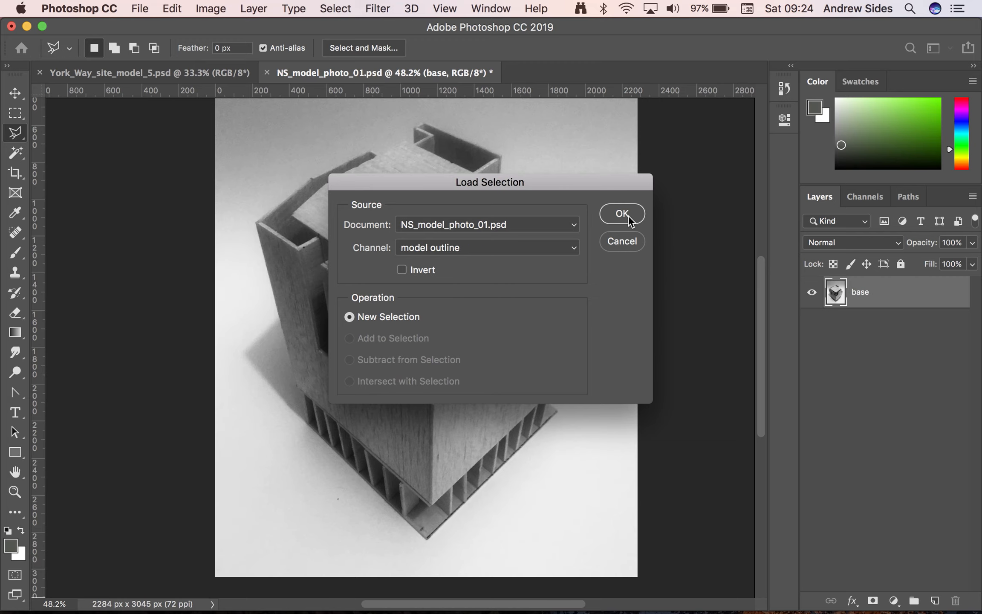
pyautogui.click(622, 214)
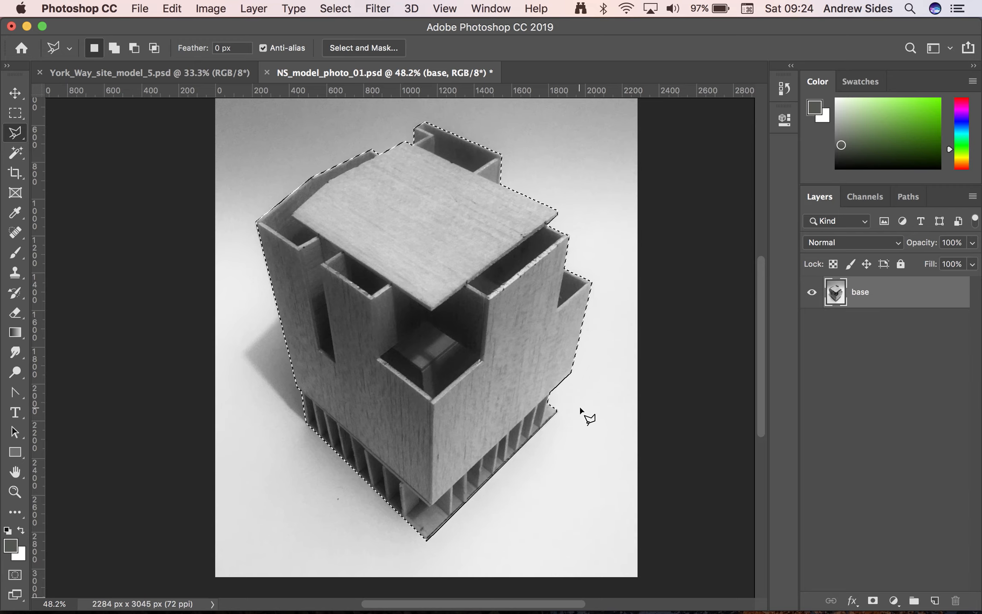
pyautogui.press('super+s')
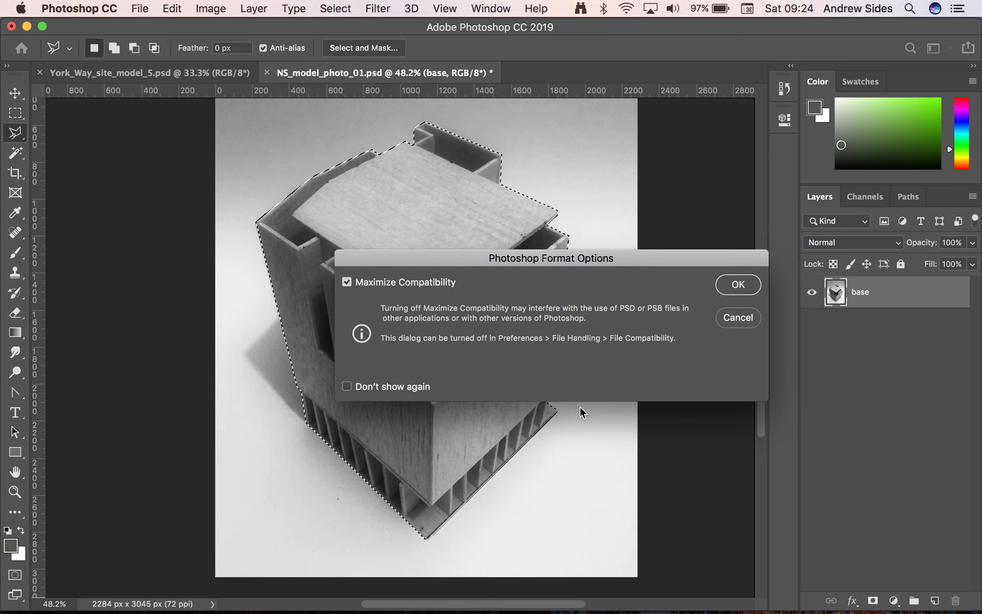
pyautogui.press('Return')
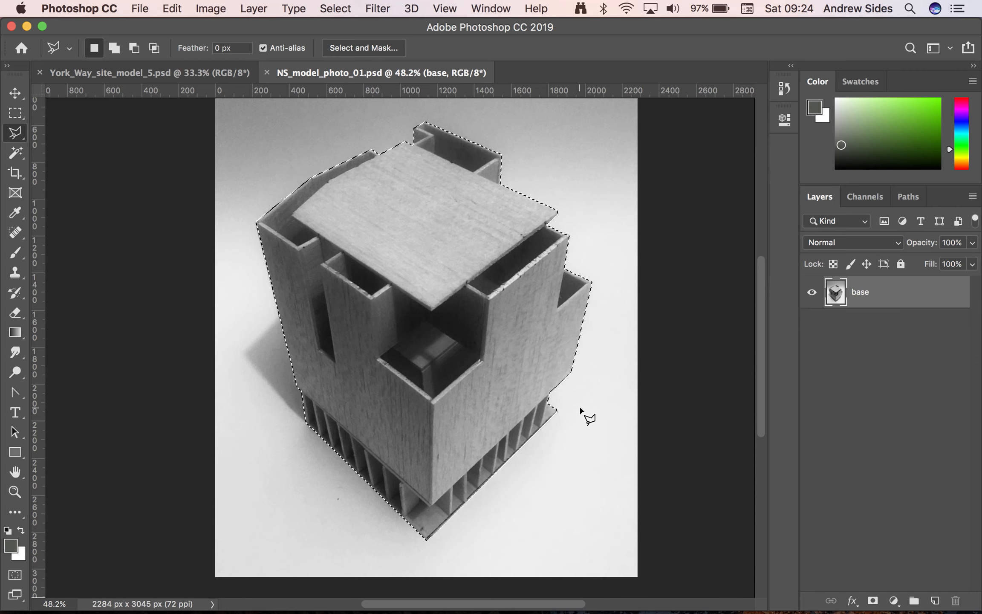
# Copy the selected building model into York_Way_site_model_5.psd and name its new layer "model"
pyautogui.click(114, 73)
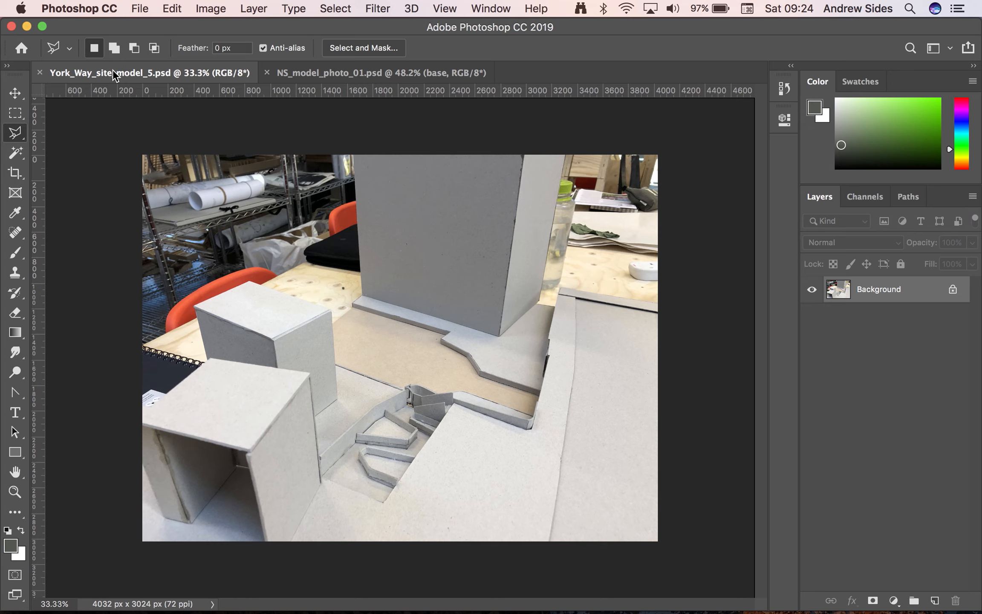
pyautogui.press('super+v')
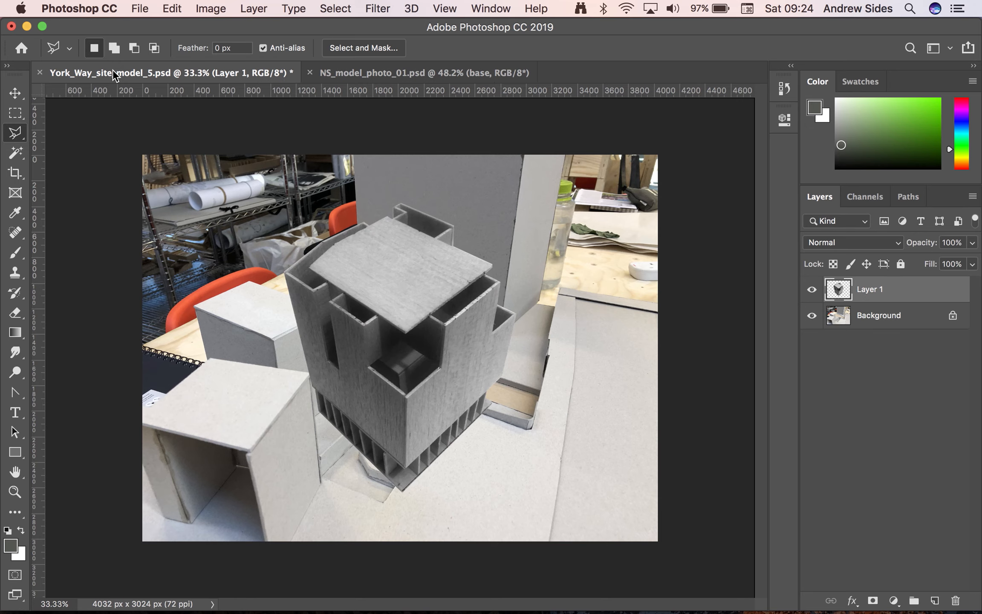
pyautogui.doubleClick(872, 289)
pyautogui.write('model')
pyautogui.press('Return')
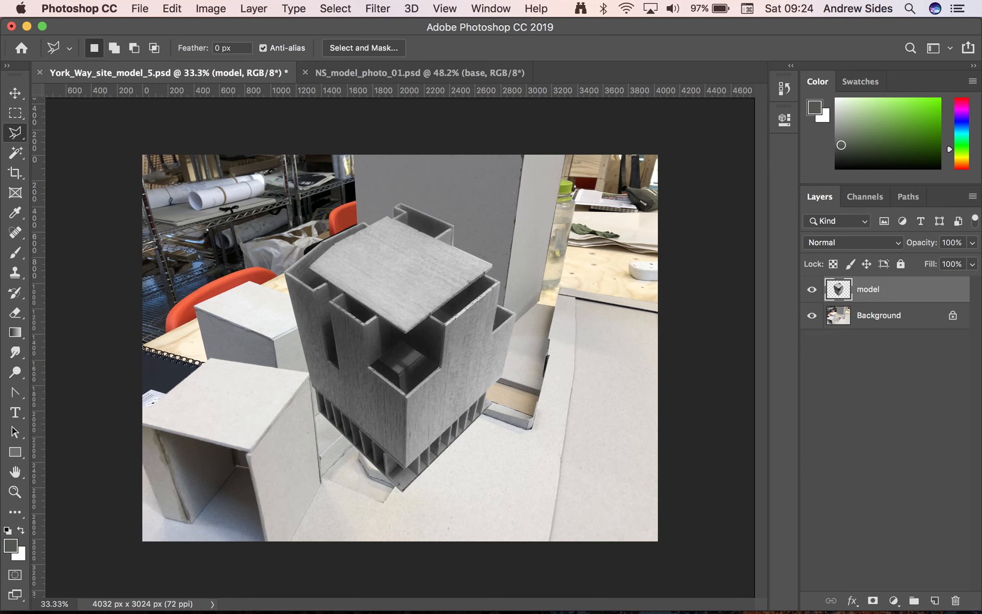
# Convert the locked Background into an editable layer named "site model" and save the document
pyautogui.doubleClick(894, 311)
pyautogui.press('BackSpace')
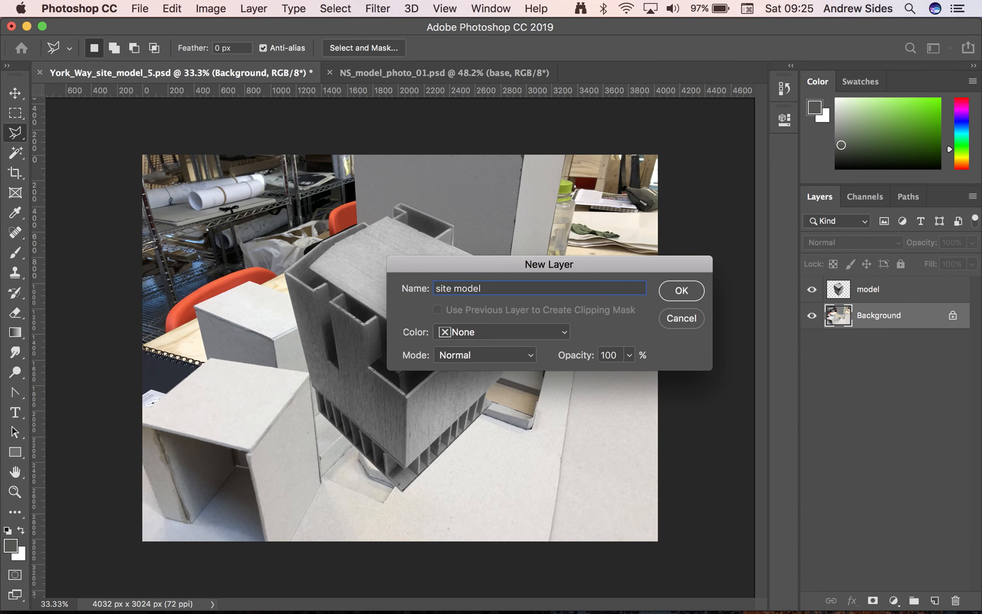
pyautogui.press('Return')
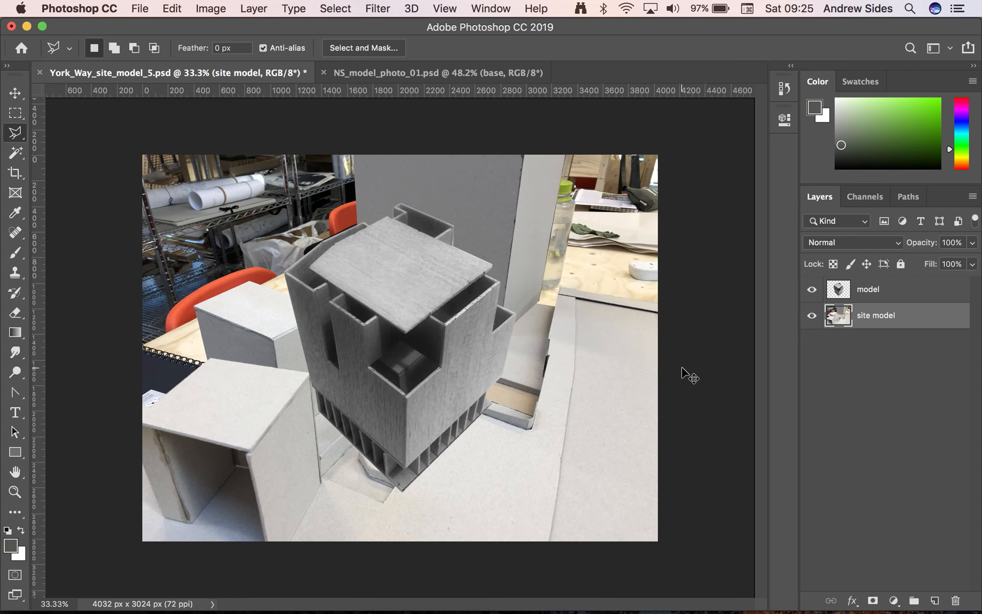
pyautogui.press('super+s')
pyautogui.press('Return')
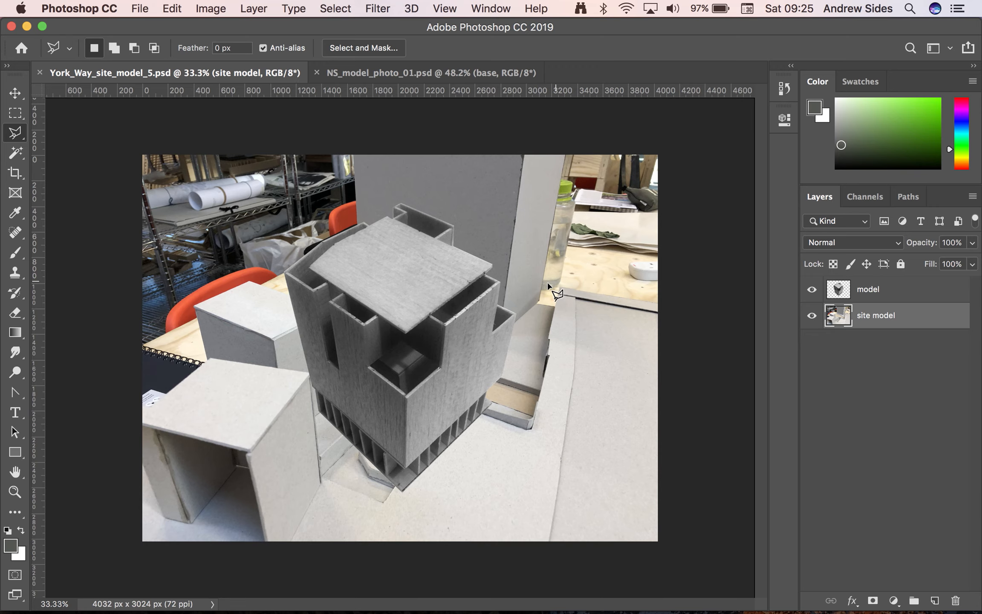
# Move the building model on the "model" layer down and to the right, over the plot in the site photo's foreground
pyautogui.press('super+minus')
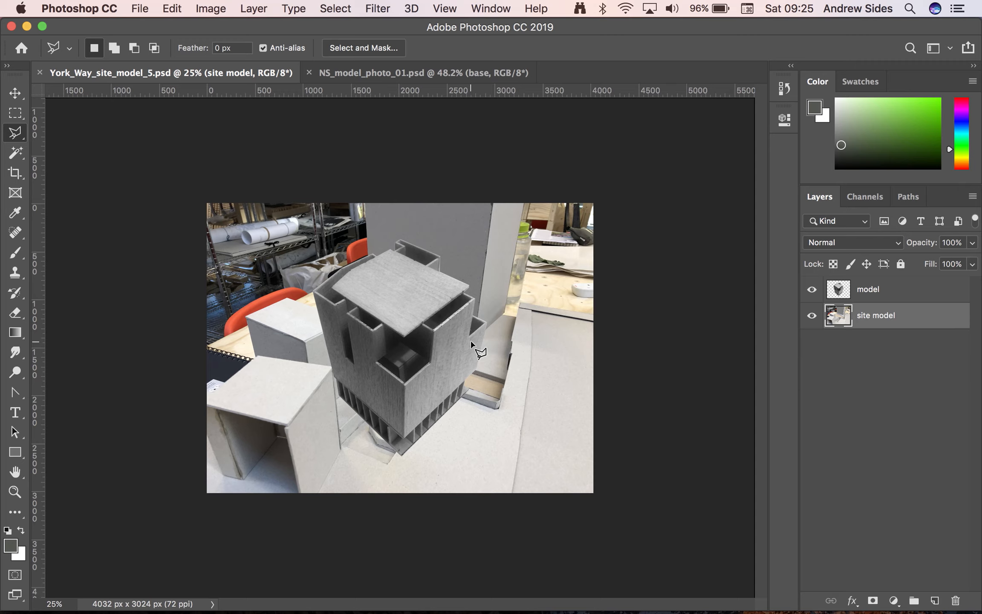
pyautogui.click(15, 93)
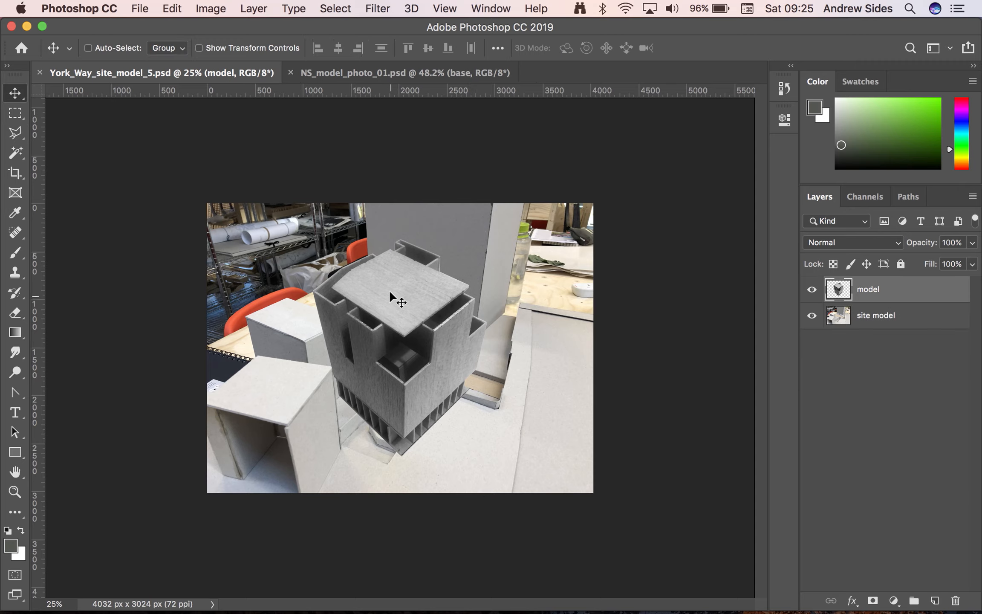
pyautogui.moveTo(389, 291); pyautogui.dragTo(428, 340)
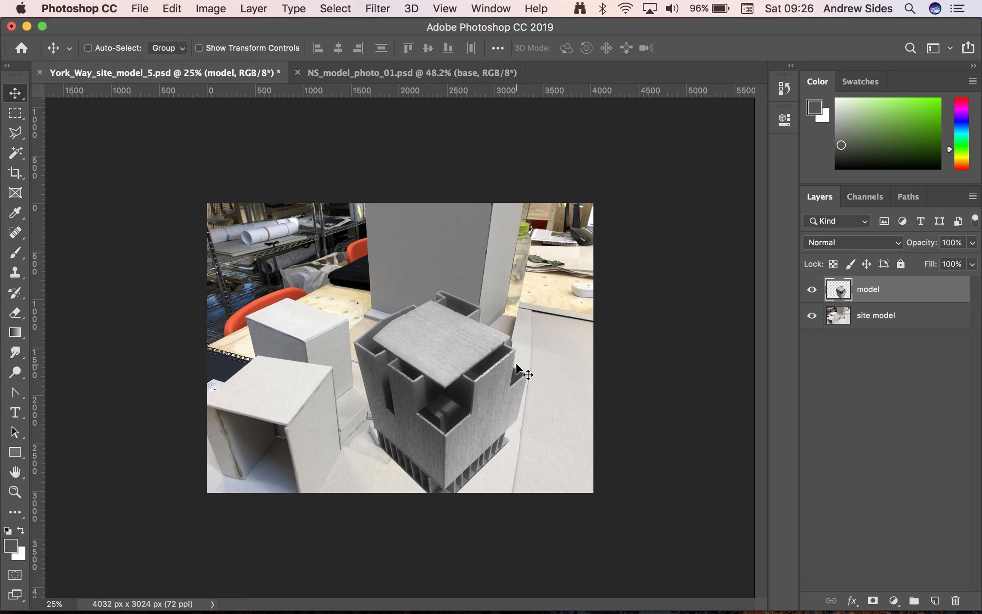
# Start a Perspective Warp on the "model" layer and fit the first plane's four corners to the building's left face
pyautogui.press('super+equal')
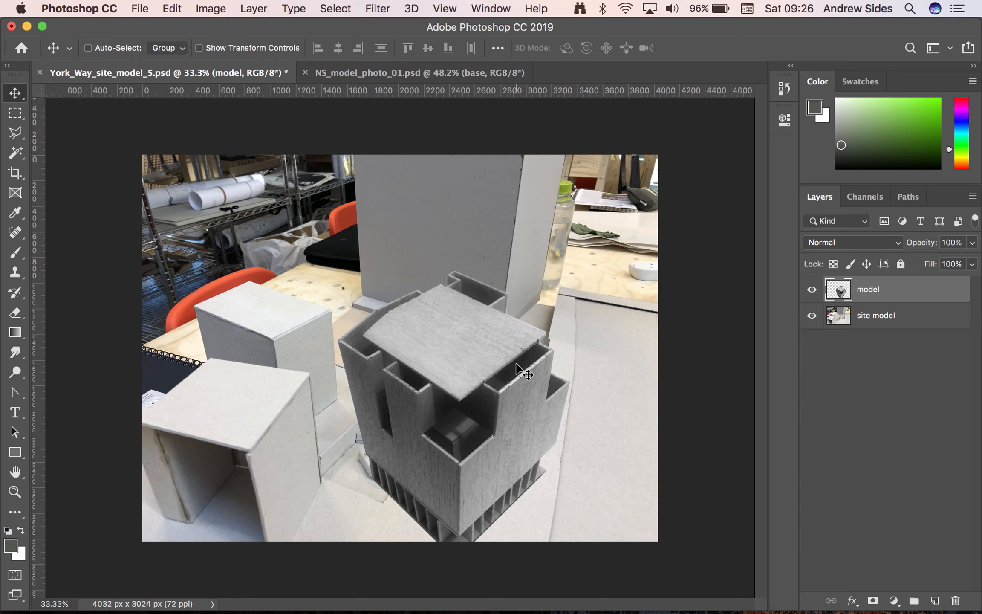
pyautogui.click(170, 6)
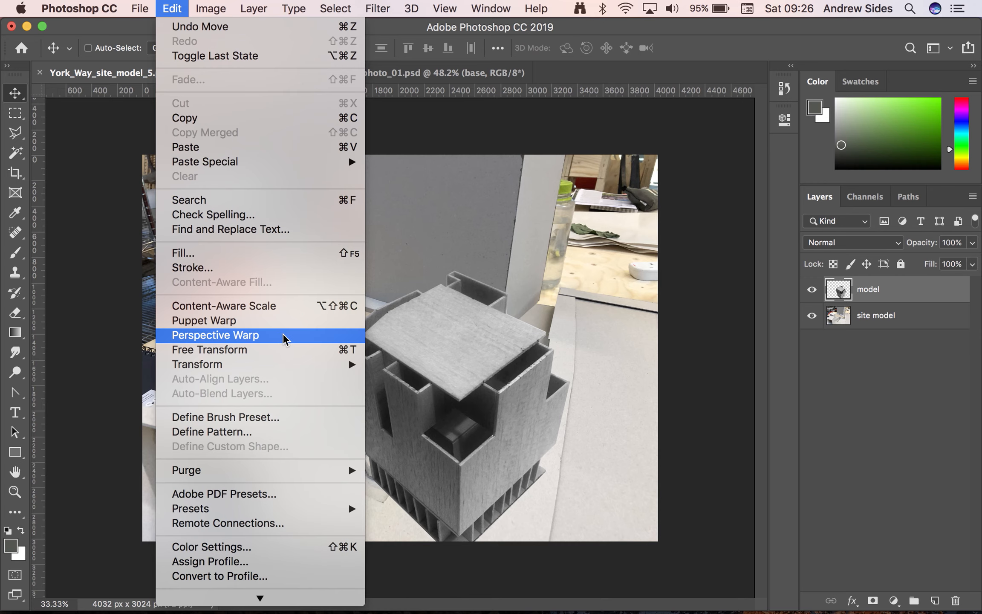
pyautogui.moveTo(294, 364)
pyautogui.click(333, 336)
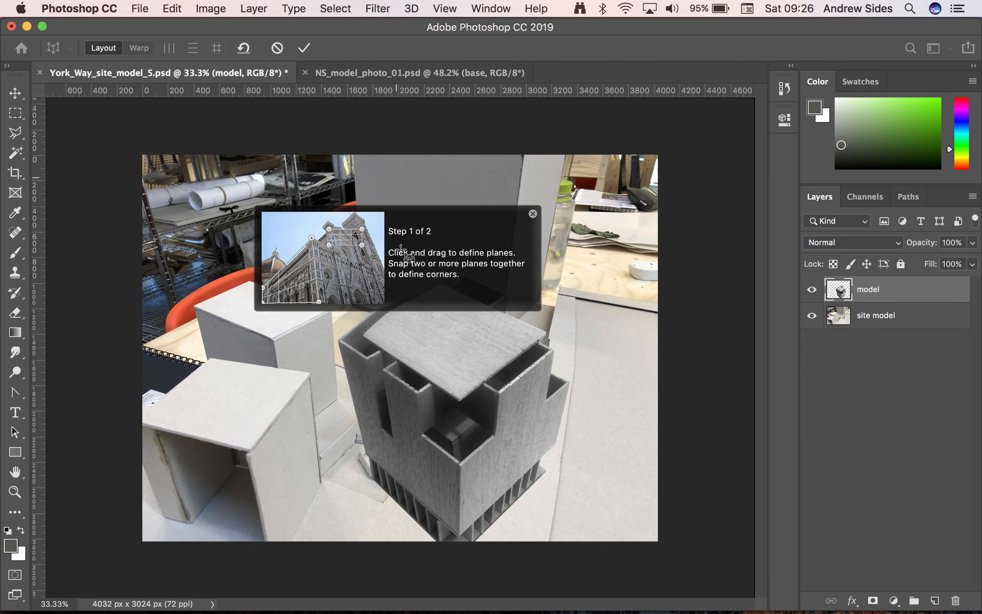
pyautogui.click(532, 214)
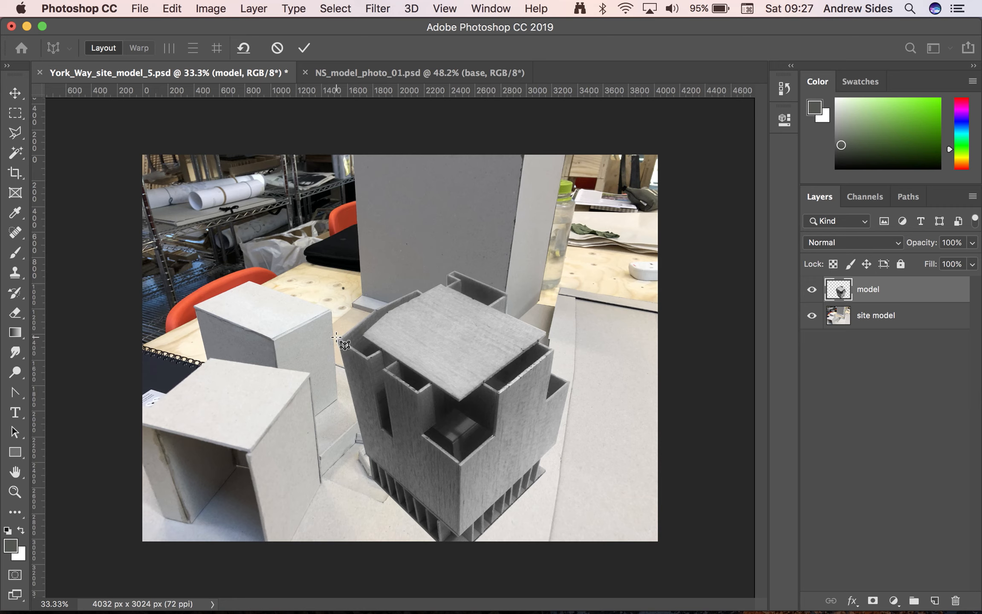
pyautogui.click(333, 334)
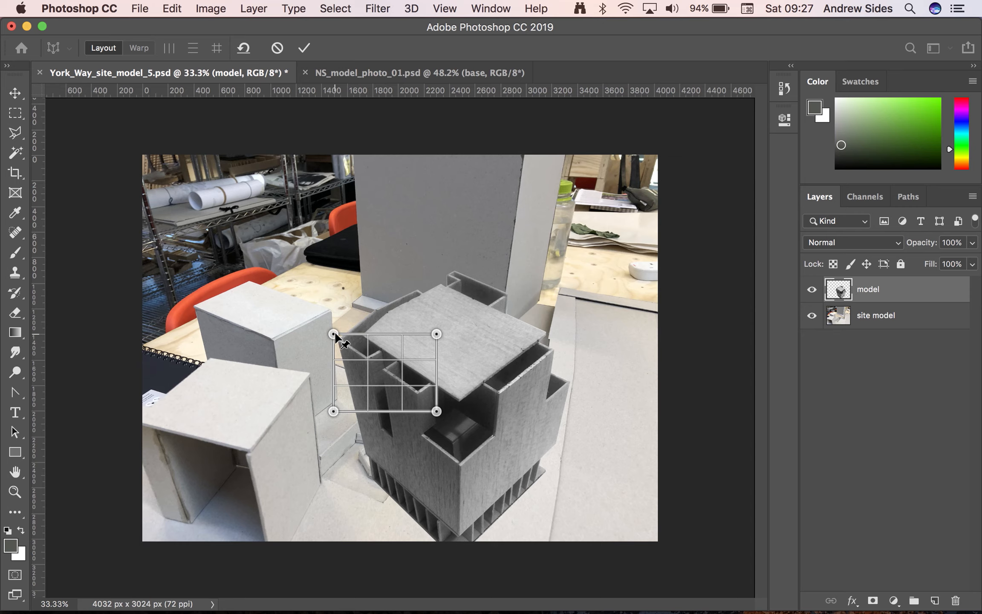
pyautogui.moveTo(335, 337); pyautogui.dragTo(340, 341)
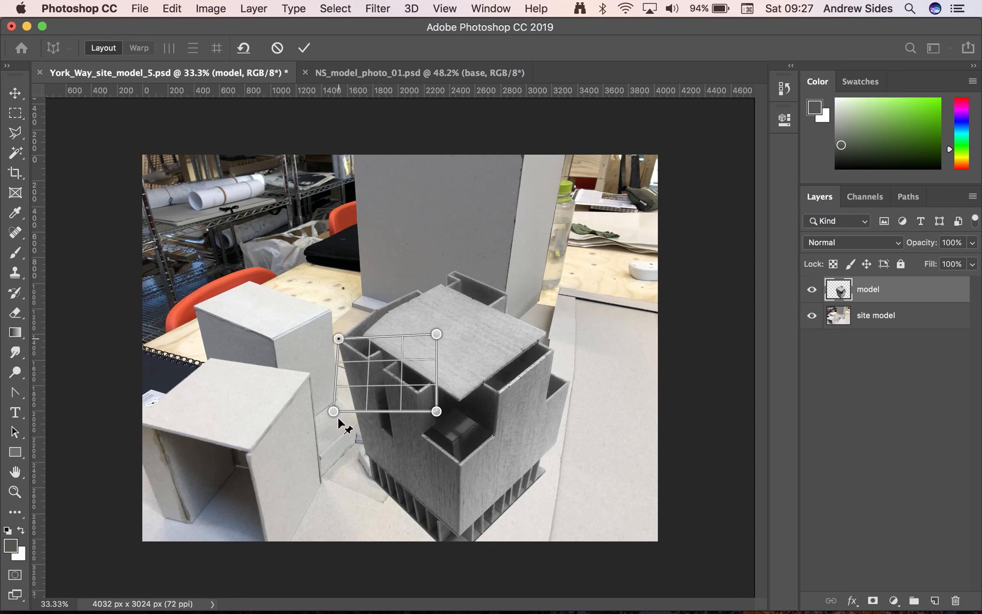
pyautogui.moveTo(334, 413); pyautogui.dragTo(369, 480)
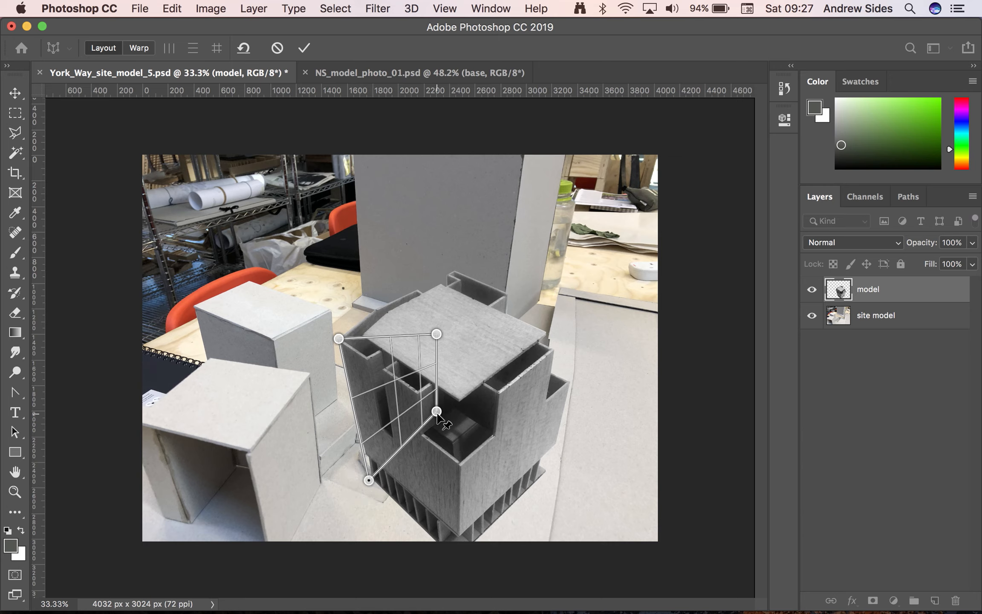
pyautogui.moveTo(436, 412); pyautogui.dragTo(464, 569)
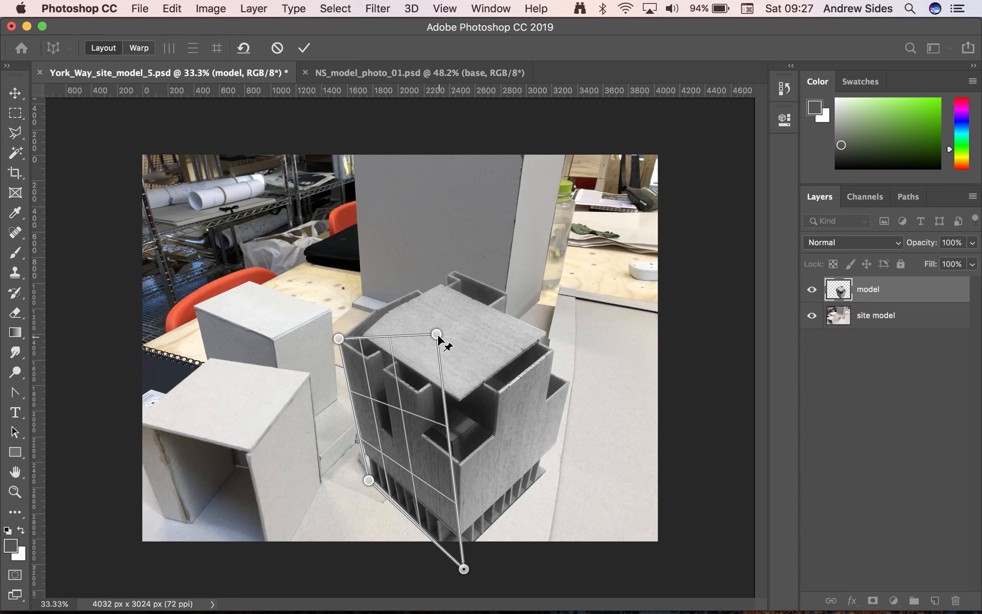
pyautogui.moveTo(436, 335); pyautogui.dragTo(459, 422)
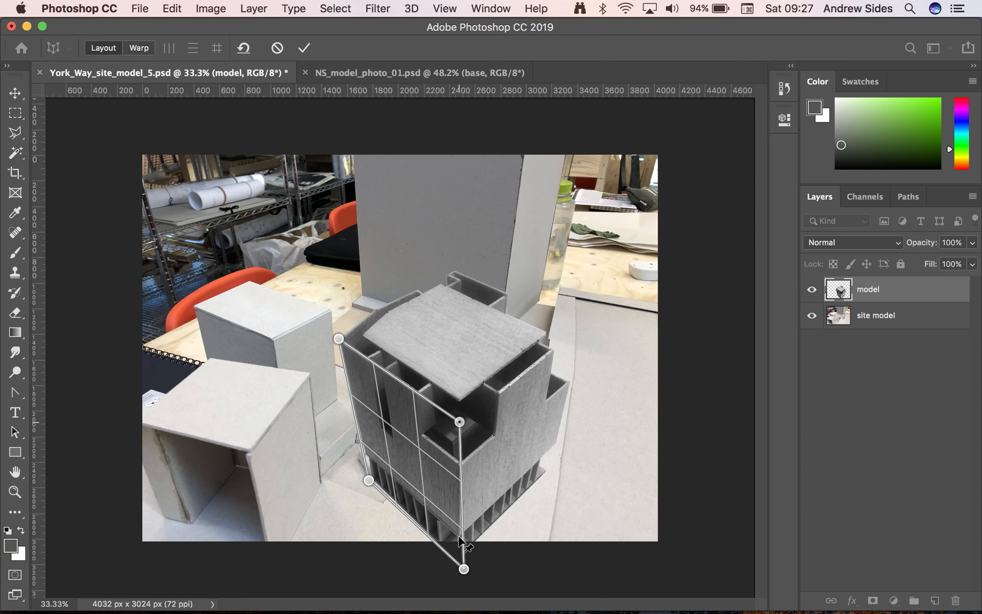
pyautogui.moveTo(463, 569); pyautogui.dragTo(462, 566)
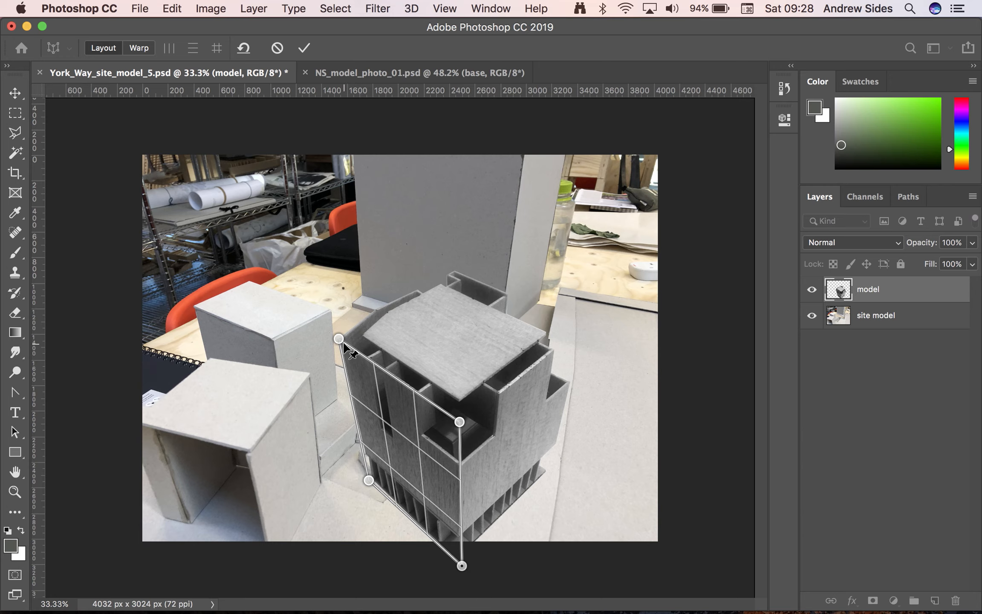
pyautogui.moveTo(343, 342); pyautogui.dragTo(337, 338)
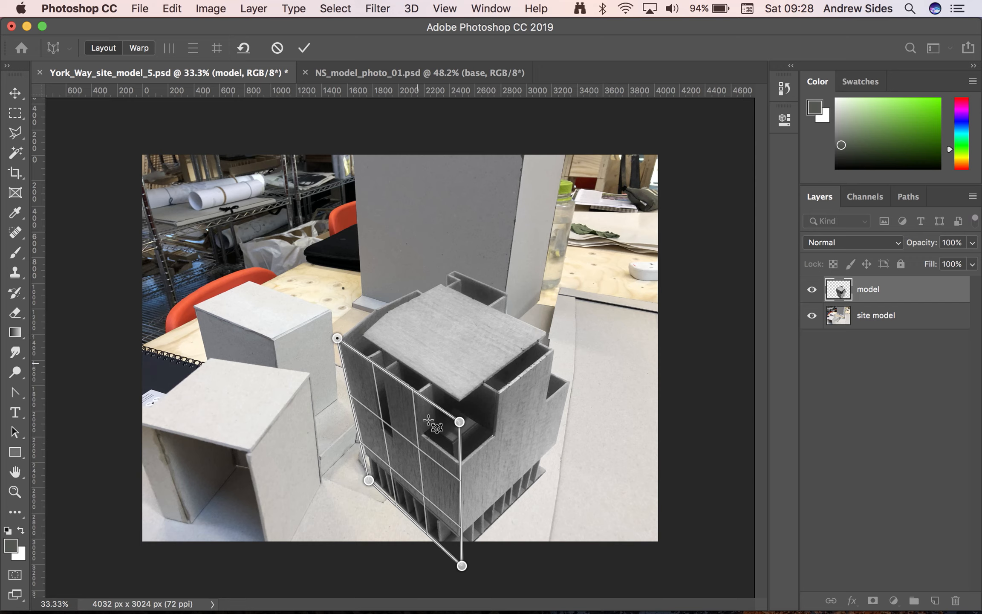
# Add a second Perspective Warp plane, join it to the first along the front vertical edge, and fit its corners to the building's right face
pyautogui.click(498, 335)
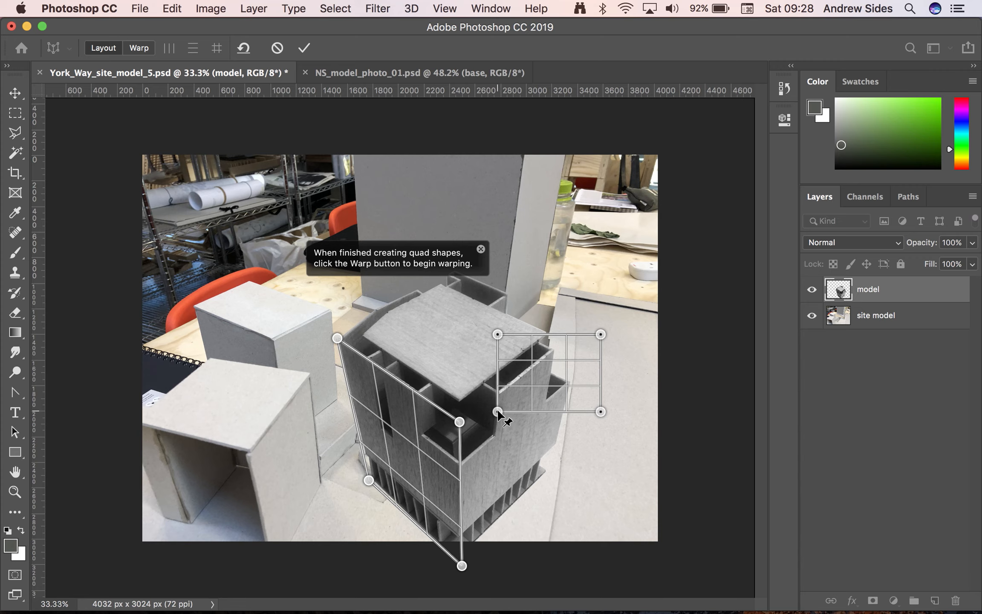
pyautogui.moveTo(497, 411); pyautogui.dragTo(476, 534)
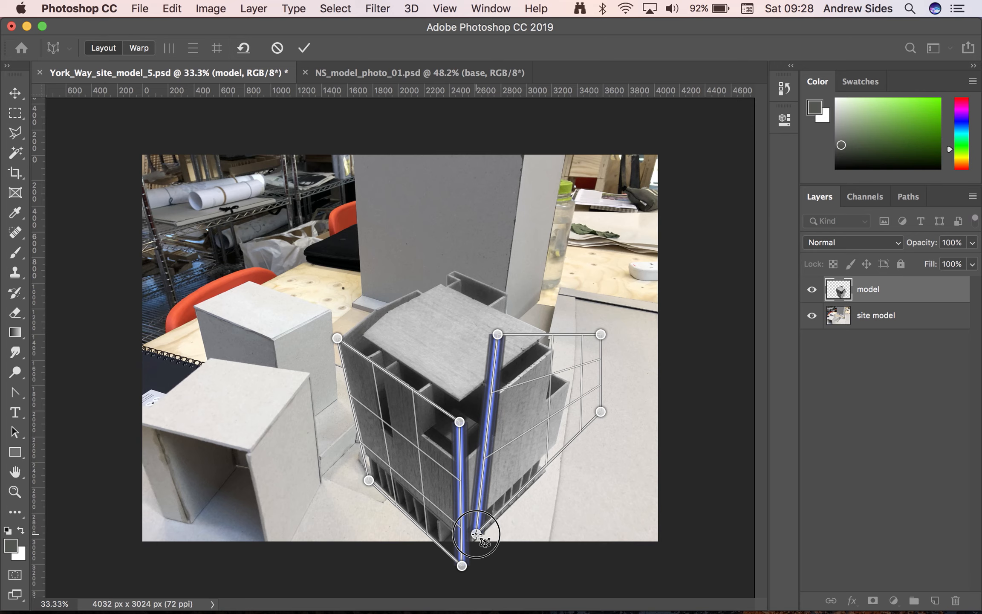
pyautogui.moveTo(476, 534); pyautogui.dragTo(476, 535)
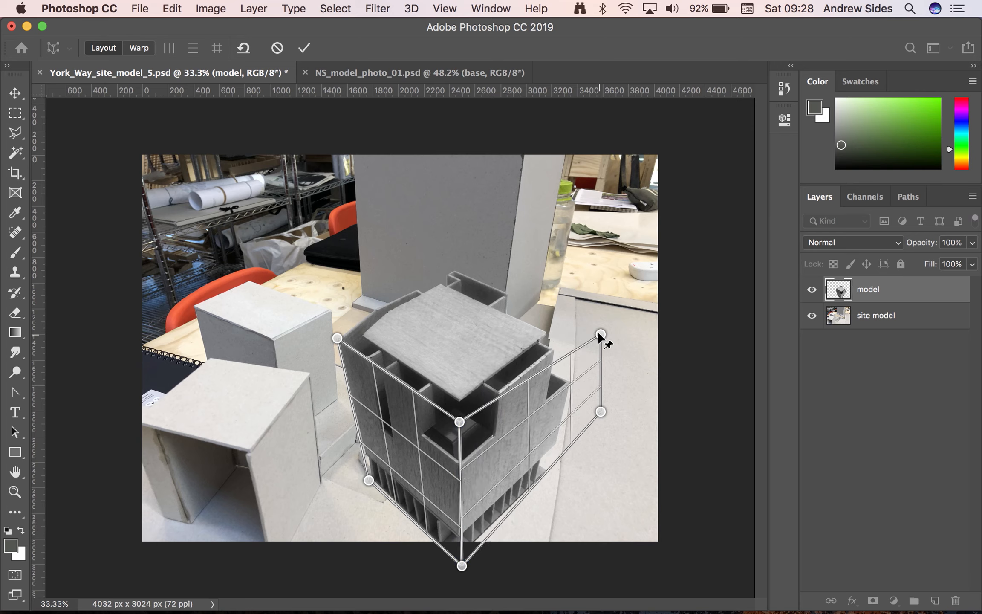
pyautogui.moveTo(600, 334); pyautogui.dragTo(579, 328)
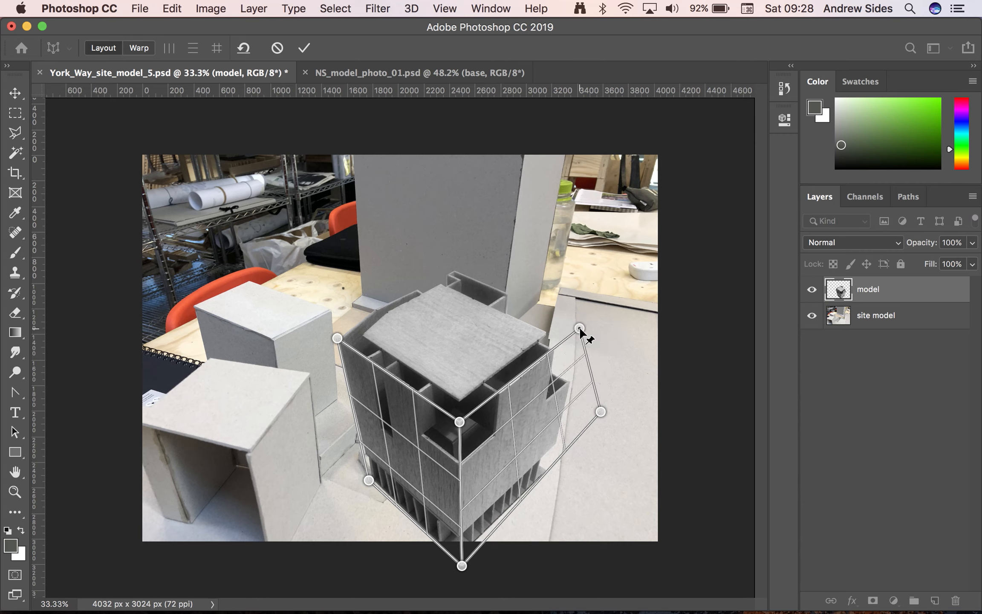
pyautogui.moveTo(600, 411); pyautogui.dragTo(552, 469)
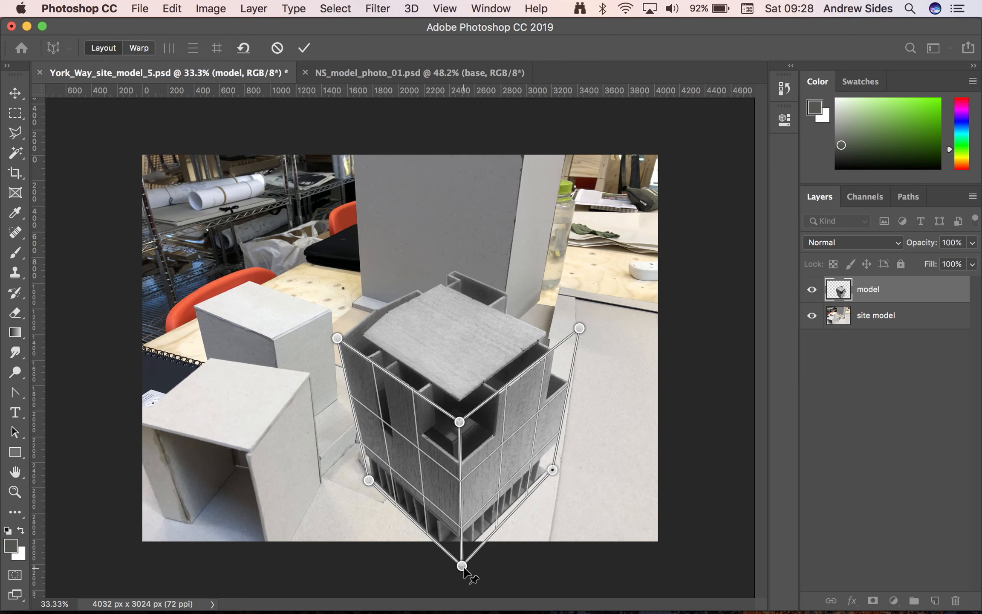
pyautogui.moveTo(463, 566); pyautogui.dragTo(459, 559)
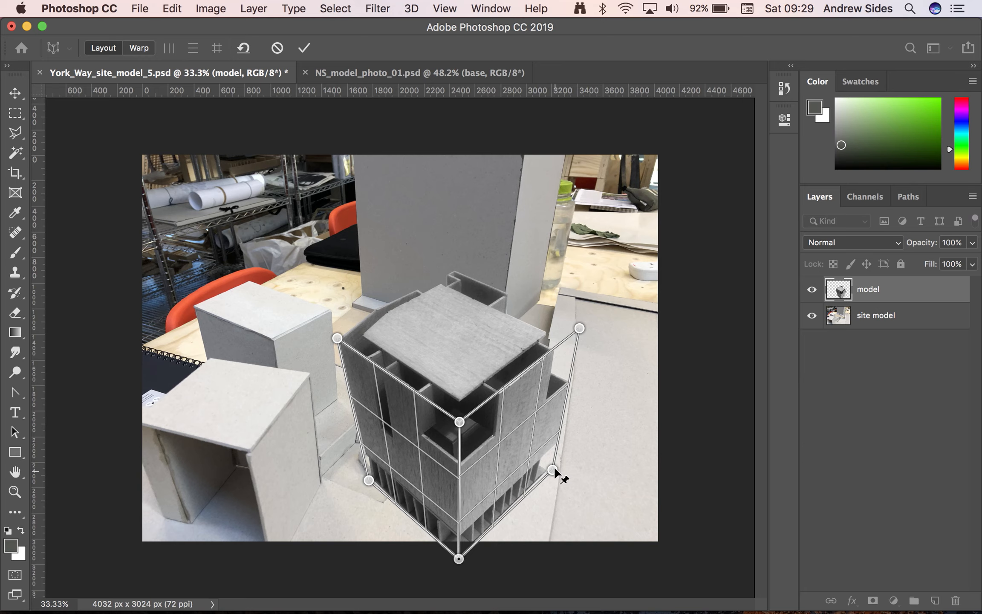
pyautogui.moveTo(553, 469); pyautogui.dragTo(554, 461)
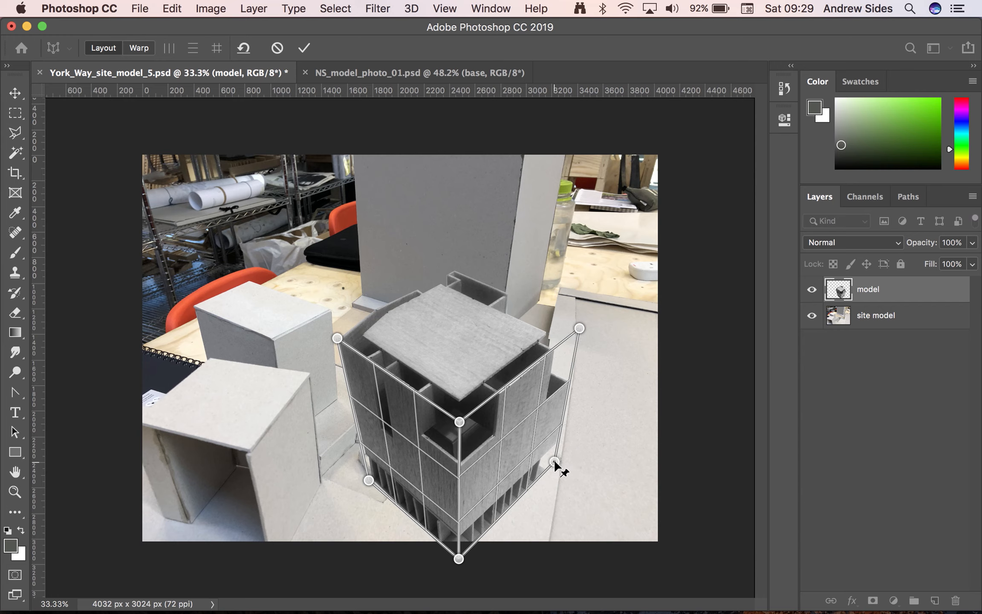
pyautogui.moveTo(459, 422); pyautogui.dragTo(460, 423)
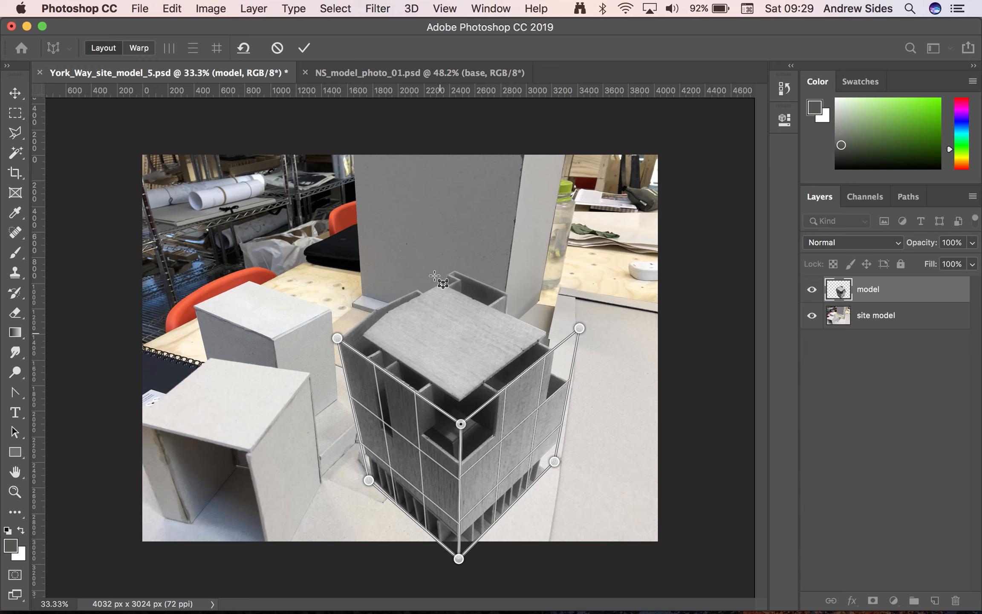
# Add a third Perspective Warp plane over the roof, joining it to both side planes and fitting its free corner behind the roof
pyautogui.click(407, 219)
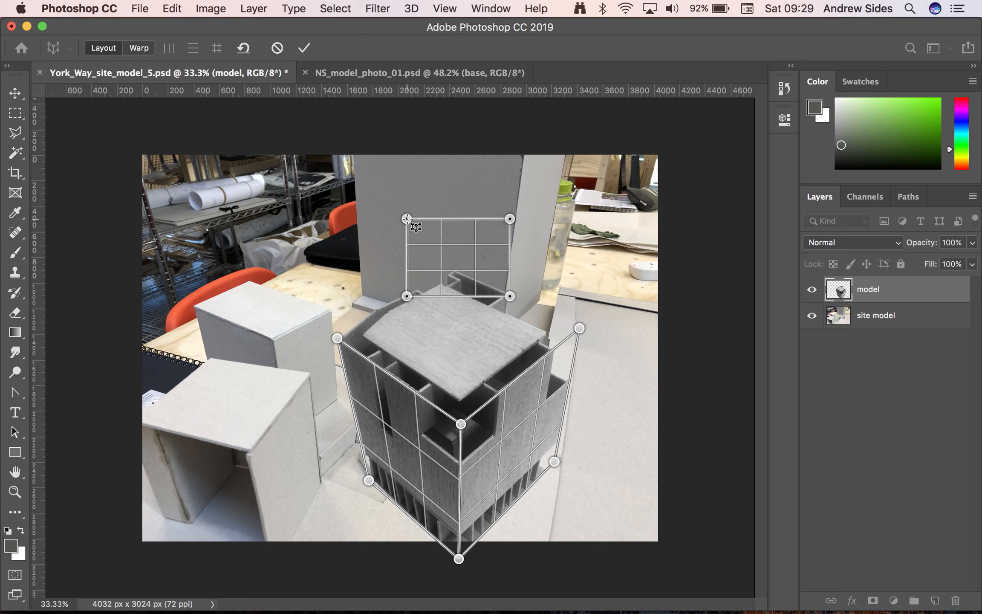
pyautogui.click(407, 296)
pyautogui.moveTo(408, 296); pyautogui.dragTo(447, 362)
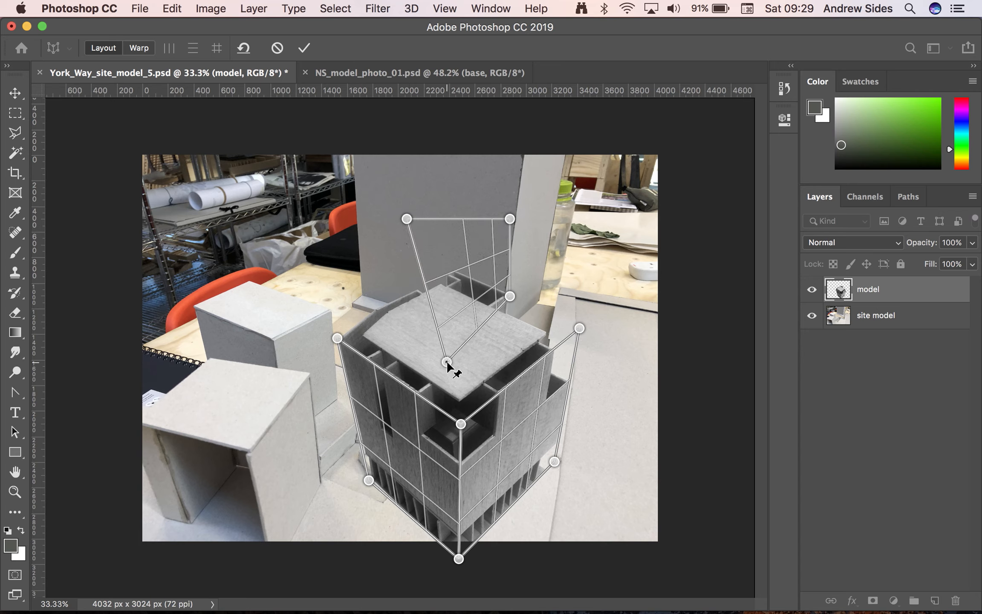
pyautogui.moveTo(407, 219); pyautogui.dragTo(378, 294)
pyautogui.moveTo(511, 219); pyautogui.dragTo(439, 253)
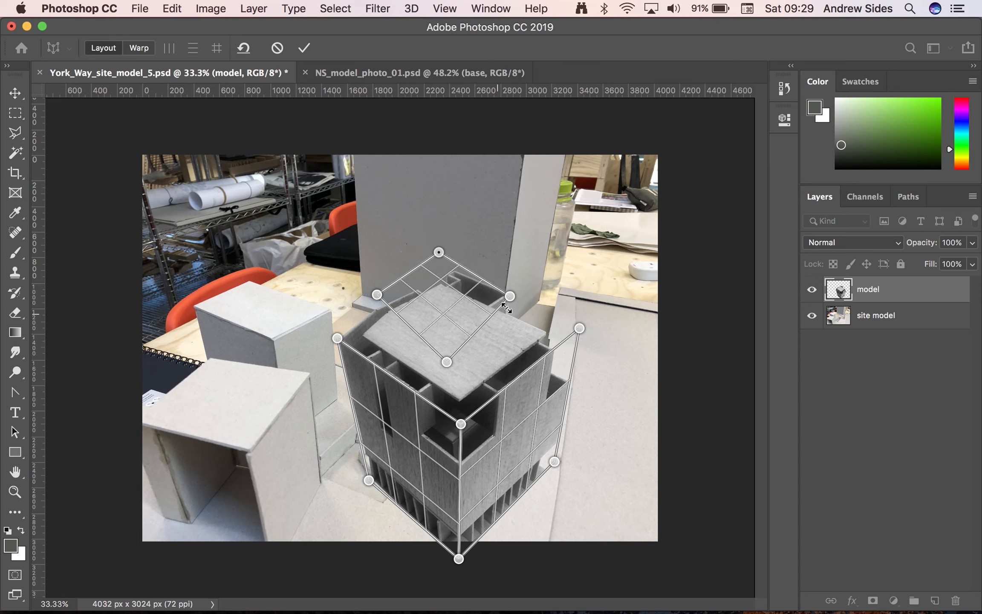
pyautogui.moveTo(509, 295); pyautogui.dragTo(580, 328)
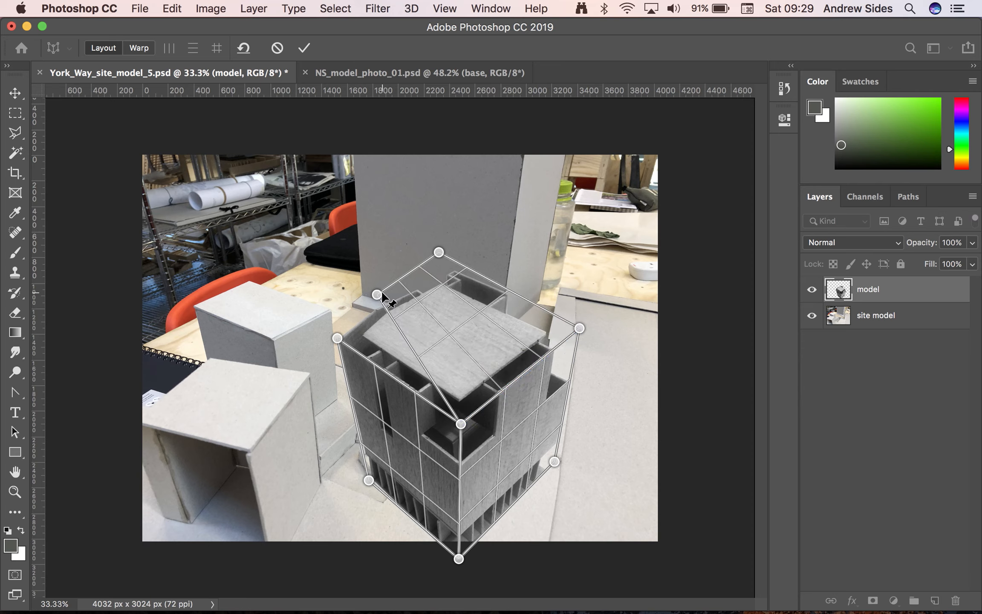
pyautogui.moveTo(377, 294); pyautogui.dragTo(337, 338)
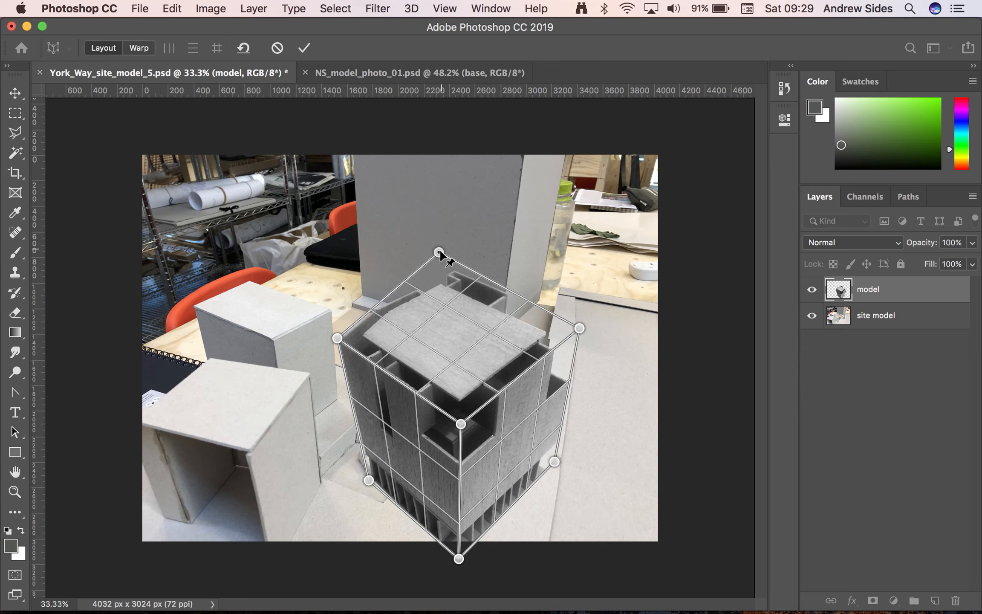
pyautogui.moveTo(439, 252); pyautogui.dragTo(453, 269)
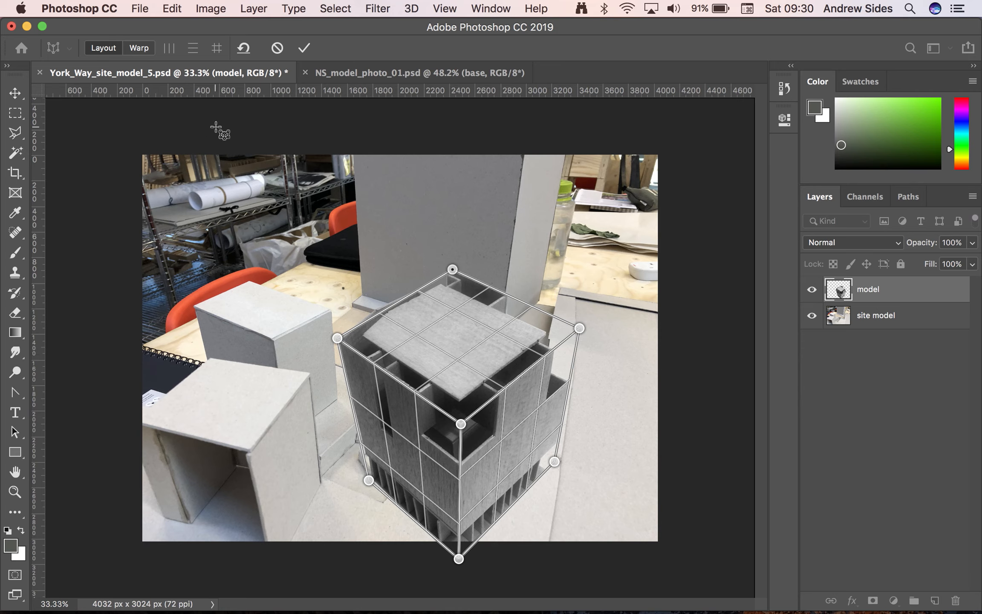
# Switch Perspective Warp to warp mode, narrow the building's right face, and shift its front base corner to the right along the plot
pyautogui.click(141, 48)
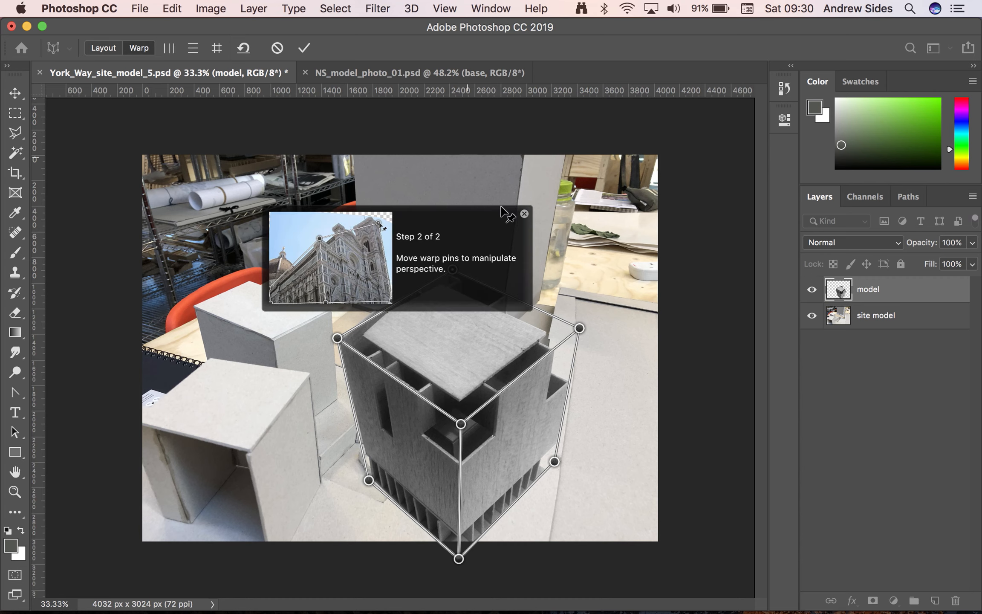
pyautogui.click(524, 213)
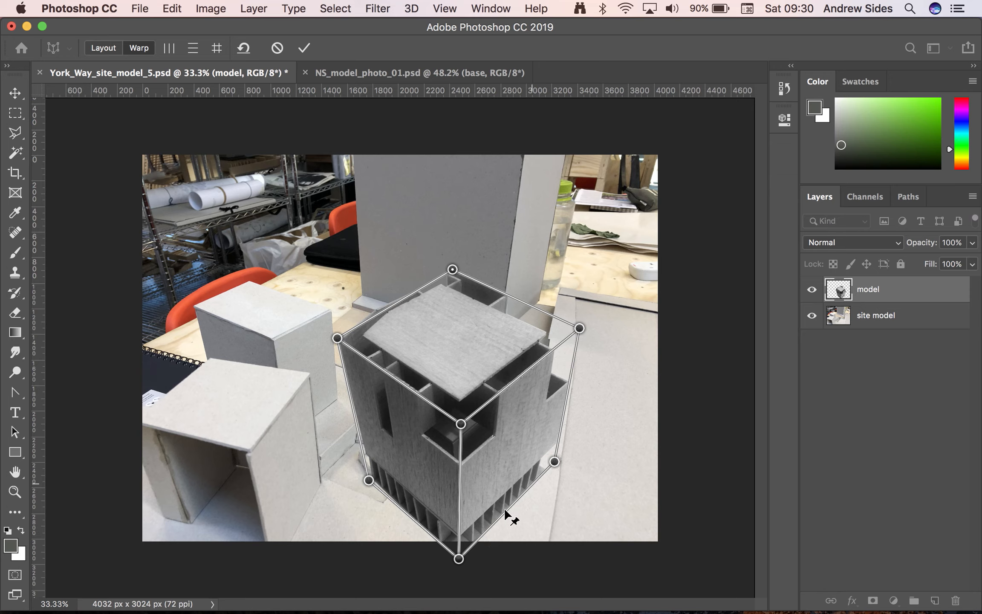
pyautogui.moveTo(555, 462); pyautogui.dragTo(518, 458)
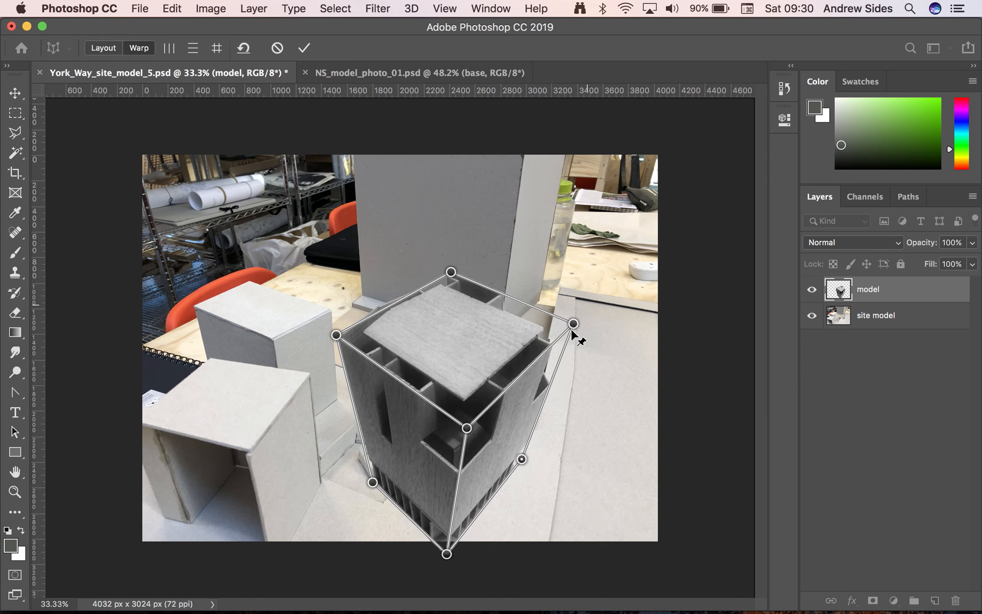
pyautogui.moveTo(569, 326); pyautogui.dragTo(534, 335)
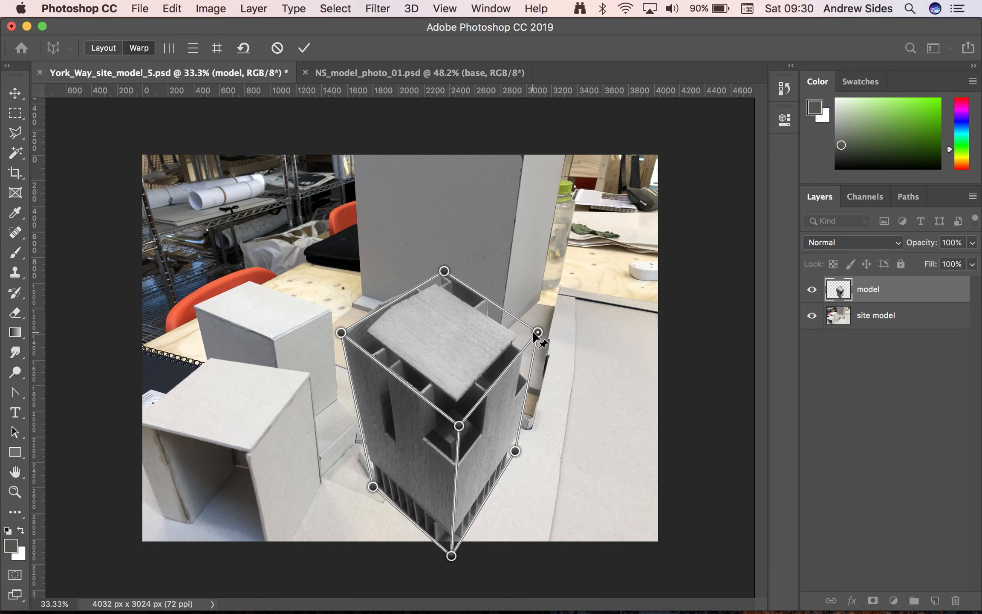
pyautogui.moveTo(516, 446); pyautogui.dragTo(525, 442)
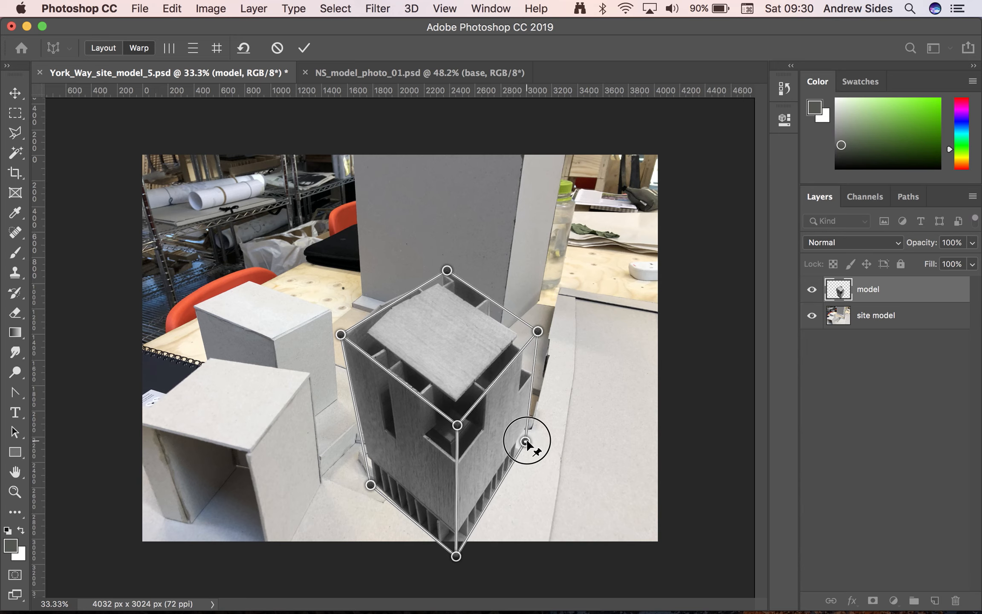
pyautogui.moveTo(456, 556); pyautogui.dragTo(491, 541)
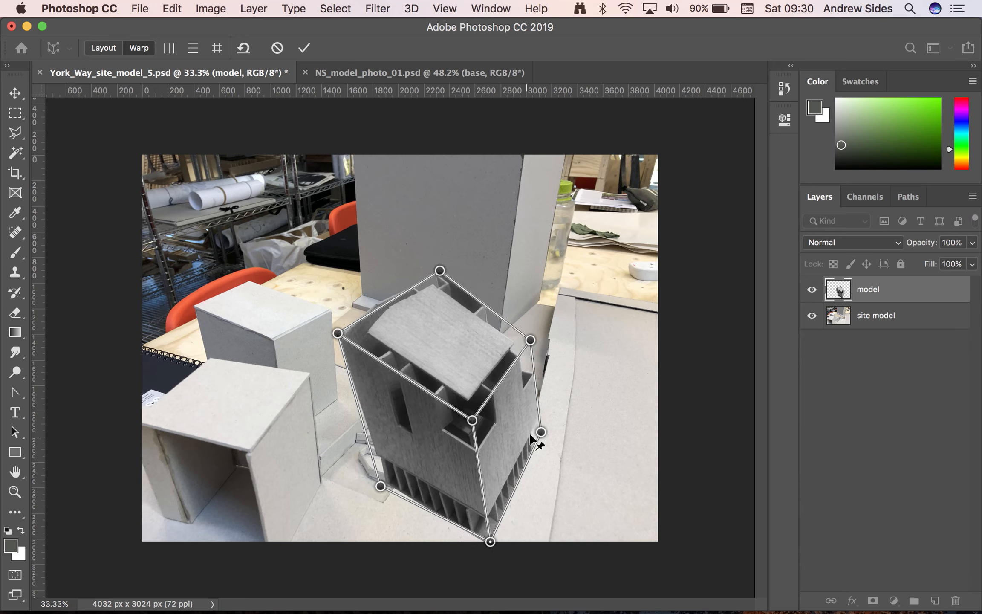
pyautogui.moveTo(538, 432); pyautogui.dragTo(518, 438)
pyautogui.moveTo(486, 539); pyautogui.dragTo(495, 535)
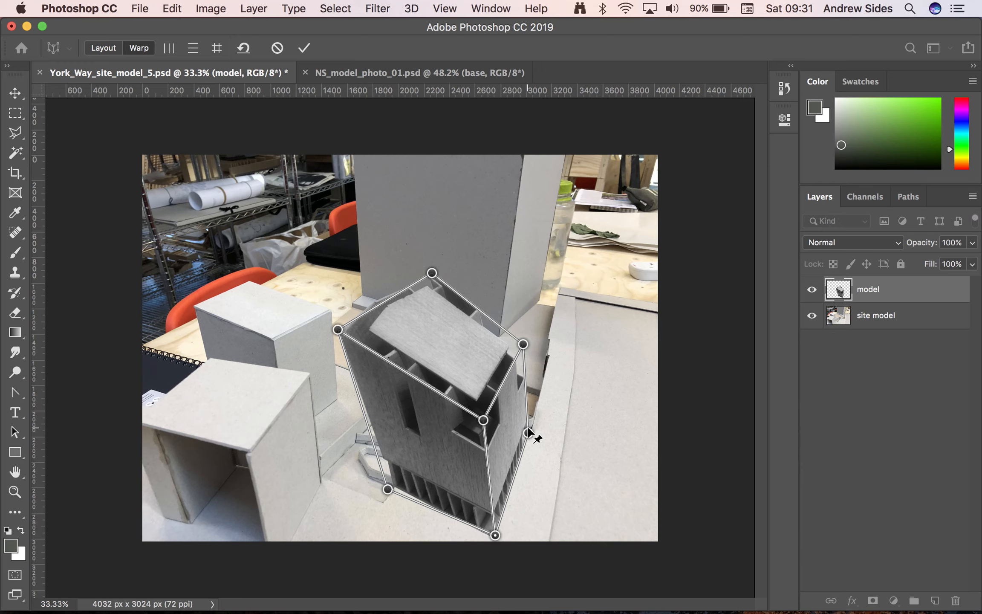
pyautogui.moveTo(527, 433)
pyautogui.mouseDown()
pyautogui.moveTo(521, 428)
pyautogui.moveTo(523, 439)
pyautogui.mouseUp()
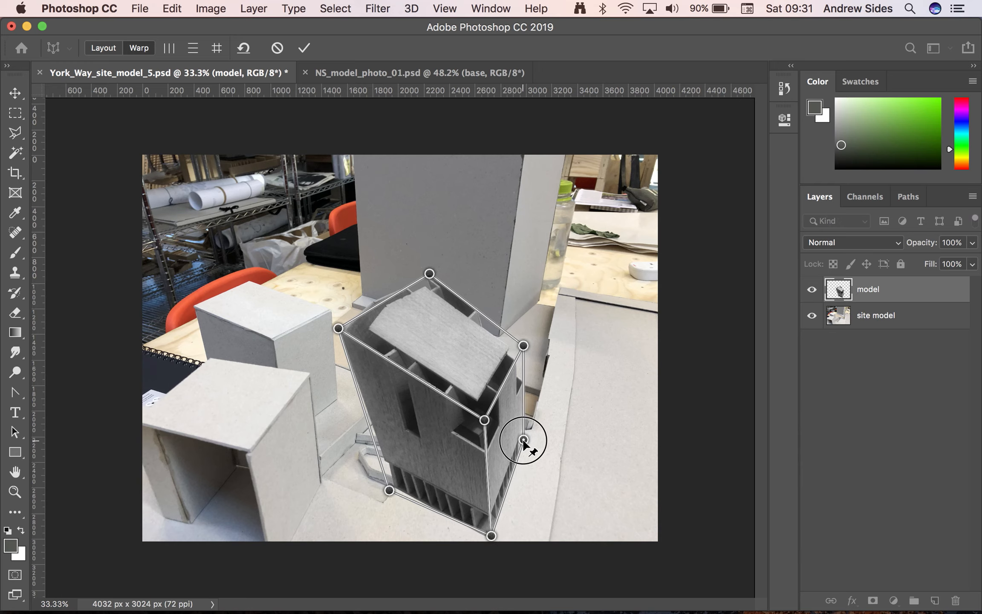
# Lower the left face's outer base corner, bring its outer top corner down and inward, and lower the roof's rear corner to flatten the roof
pyautogui.moveTo(389, 490); pyautogui.dragTo(388, 508)
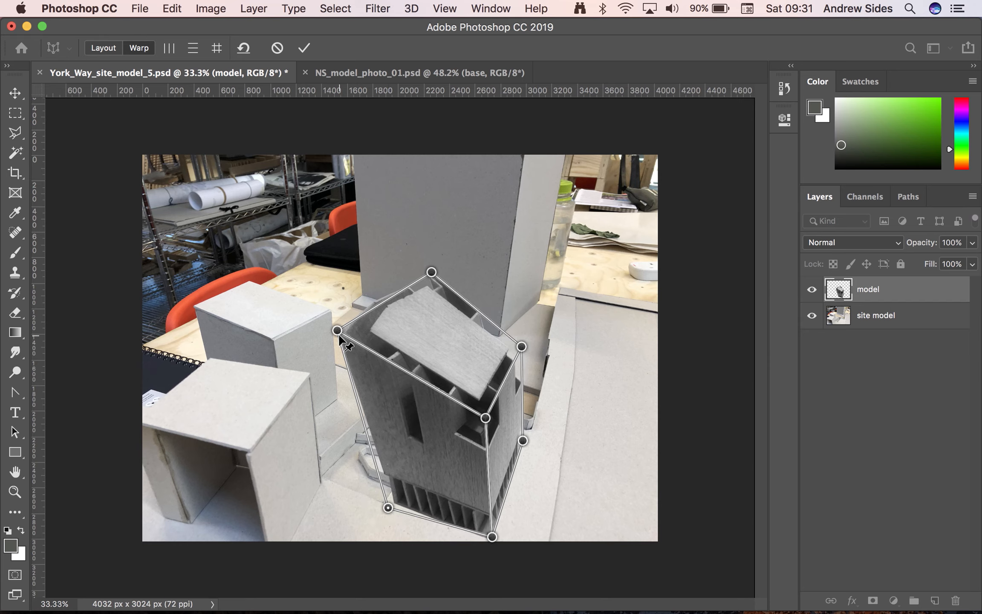
pyautogui.moveTo(339, 333); pyautogui.dragTo(376, 389)
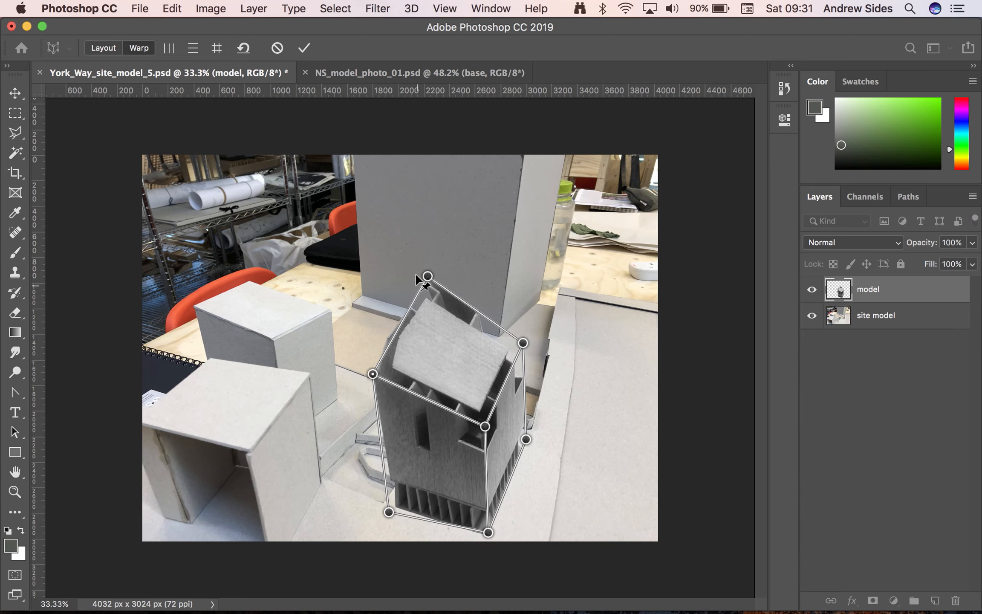
pyautogui.moveTo(427, 277); pyautogui.dragTo(425, 332)
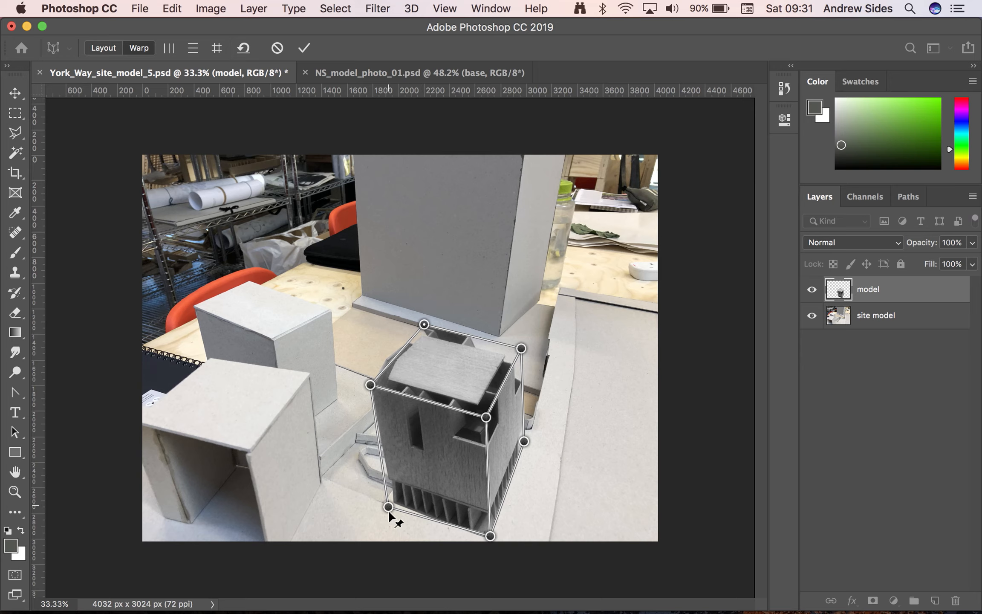
# Adjust the base corners and widen the top of the right face so the building follows the plot's edges and the site's perspective
pyautogui.moveTo(389, 507); pyautogui.dragTo(384, 510)
pyautogui.moveTo(490, 536); pyautogui.dragTo(492, 545)
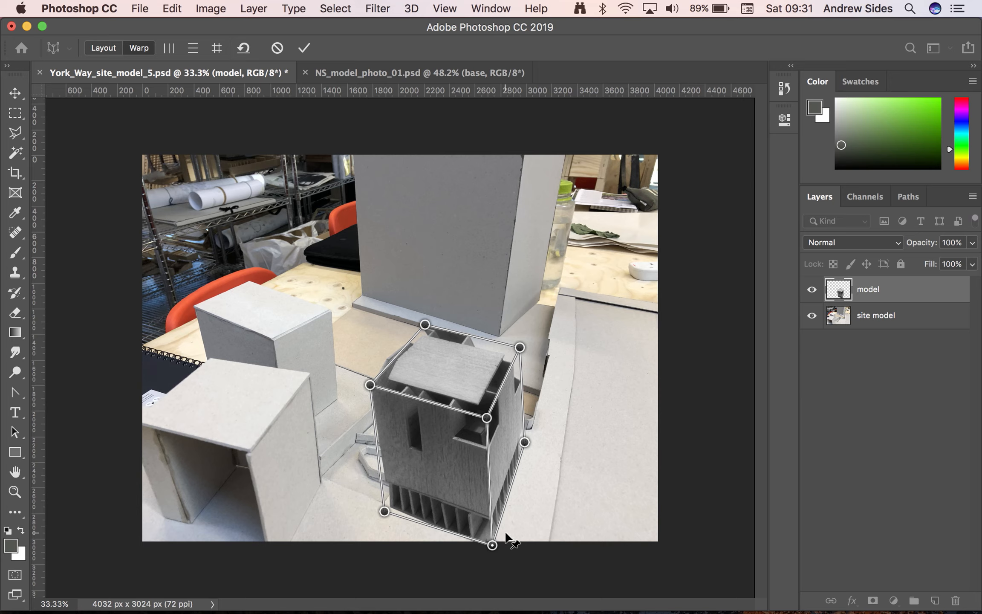
pyautogui.moveTo(493, 545); pyautogui.dragTo(497, 544)
pyautogui.moveTo(524, 436); pyautogui.dragTo(528, 434)
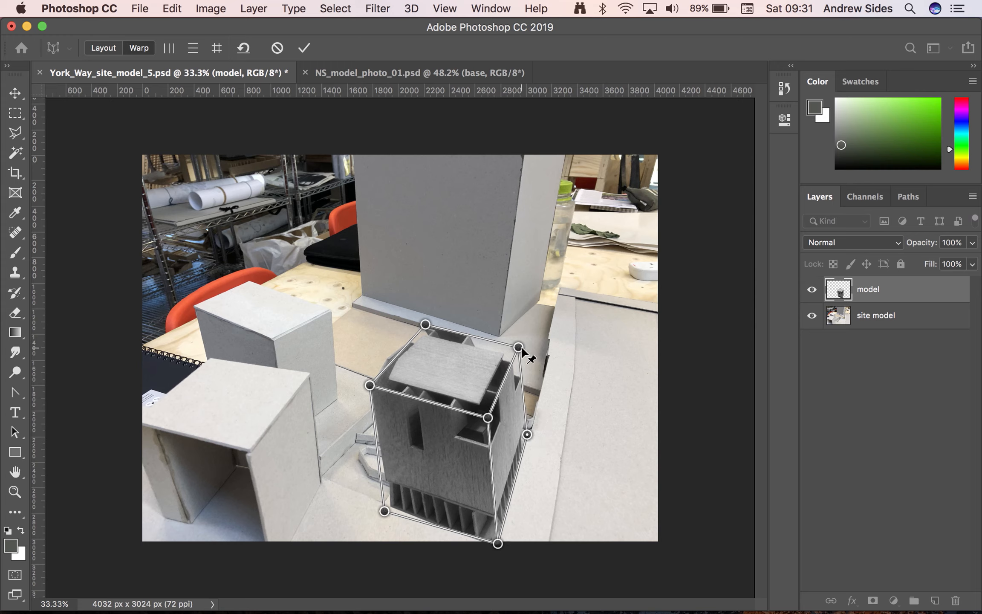
pyautogui.moveTo(519, 347); pyautogui.dragTo(537, 335)
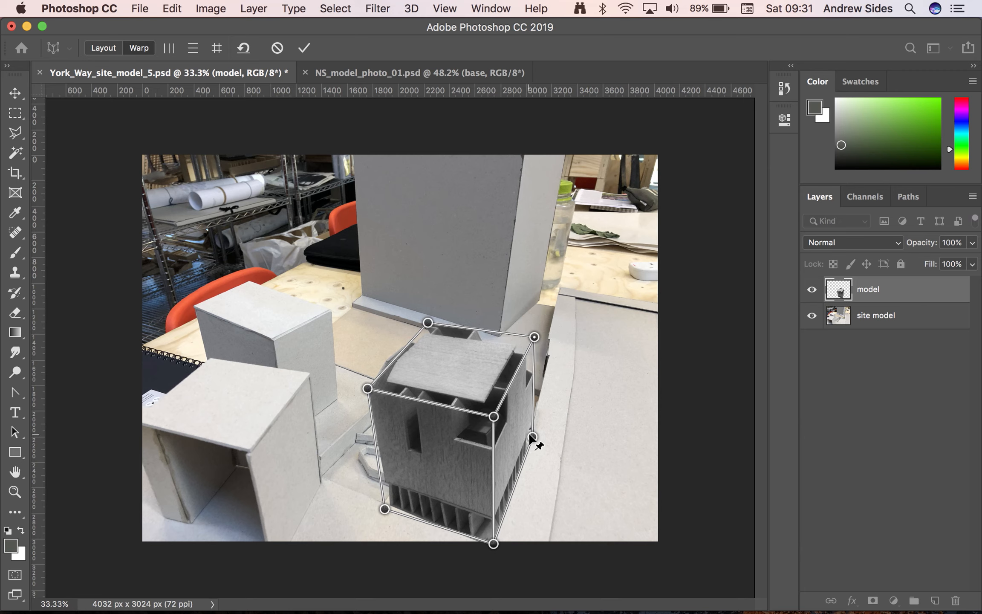
pyautogui.moveTo(530, 435); pyautogui.dragTo(524, 441)
pyautogui.moveTo(533, 338); pyautogui.dragTo(539, 338)
pyautogui.moveTo(528, 443); pyautogui.dragTo(526, 436)
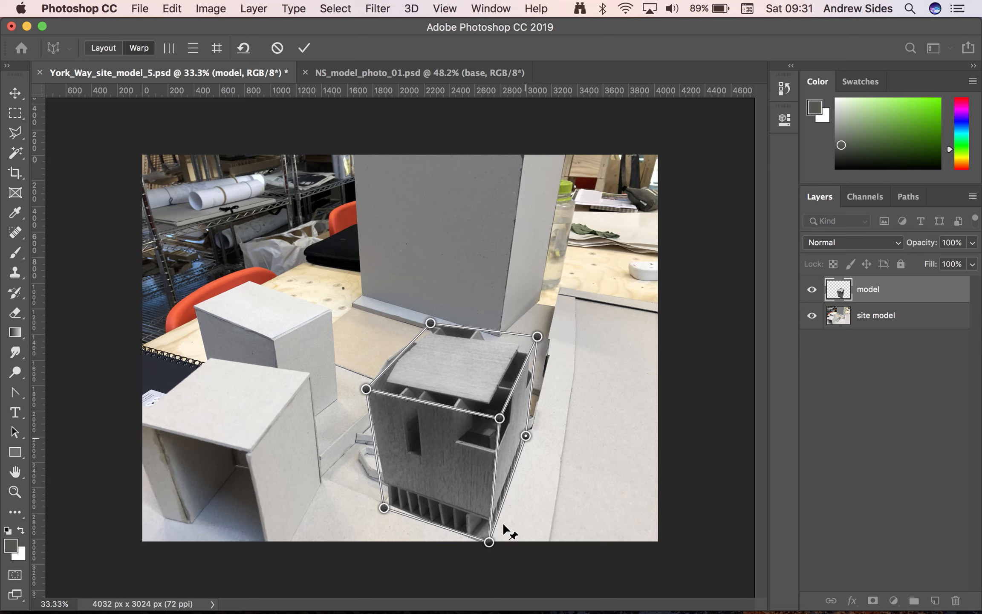
pyautogui.moveTo(489, 542); pyautogui.dragTo(493, 544)
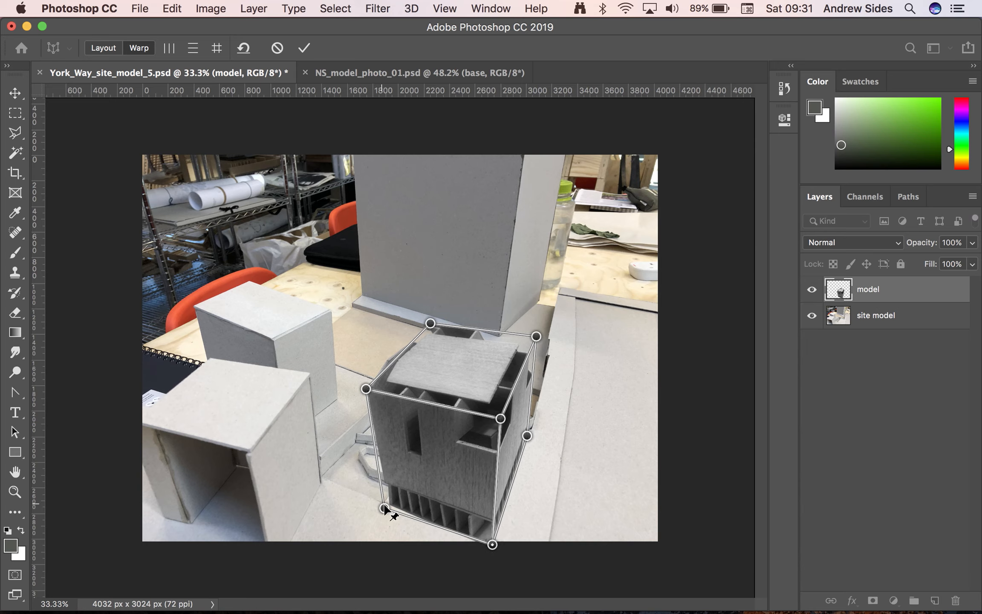
# Fine-tune the left face's outer corners and the roof's rear and front corners, raising the roof's left and rear slightly
pyautogui.moveTo(383, 508); pyautogui.dragTo(381, 509)
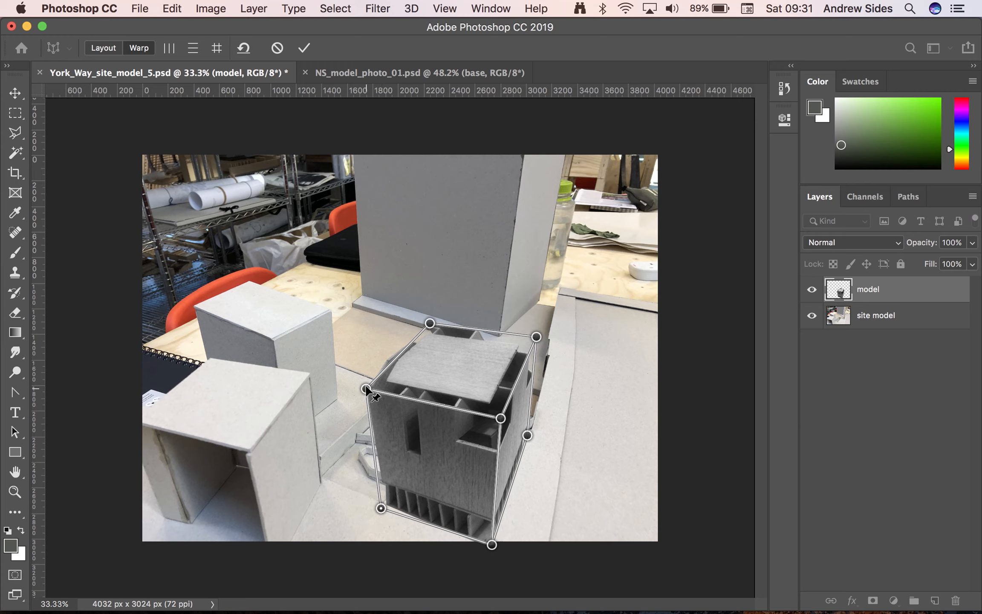
pyautogui.moveTo(365, 388); pyautogui.dragTo(363, 380)
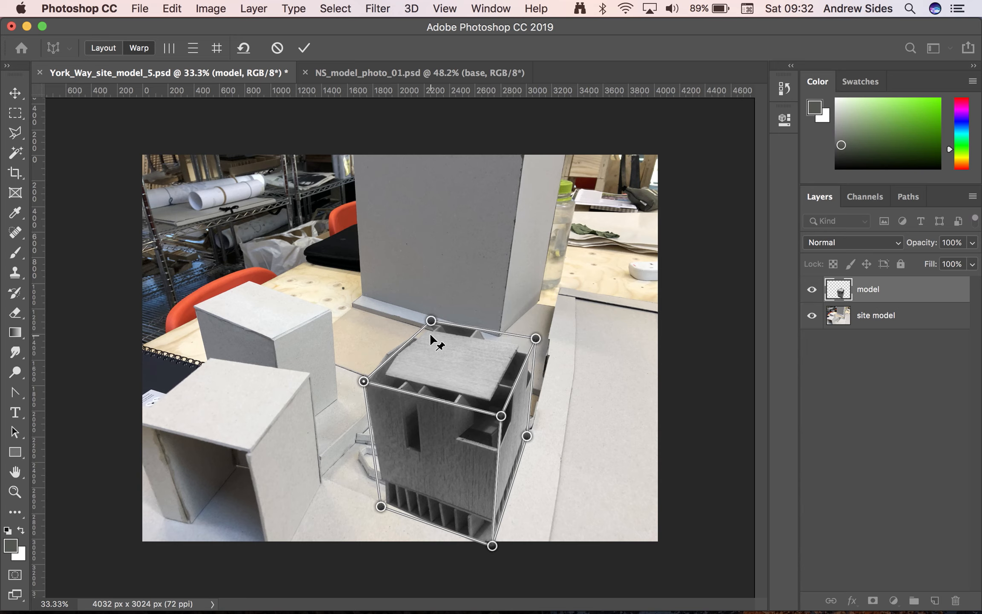
pyautogui.moveTo(432, 320); pyautogui.dragTo(432, 321)
pyautogui.moveTo(429, 317); pyautogui.dragTo(427, 314)
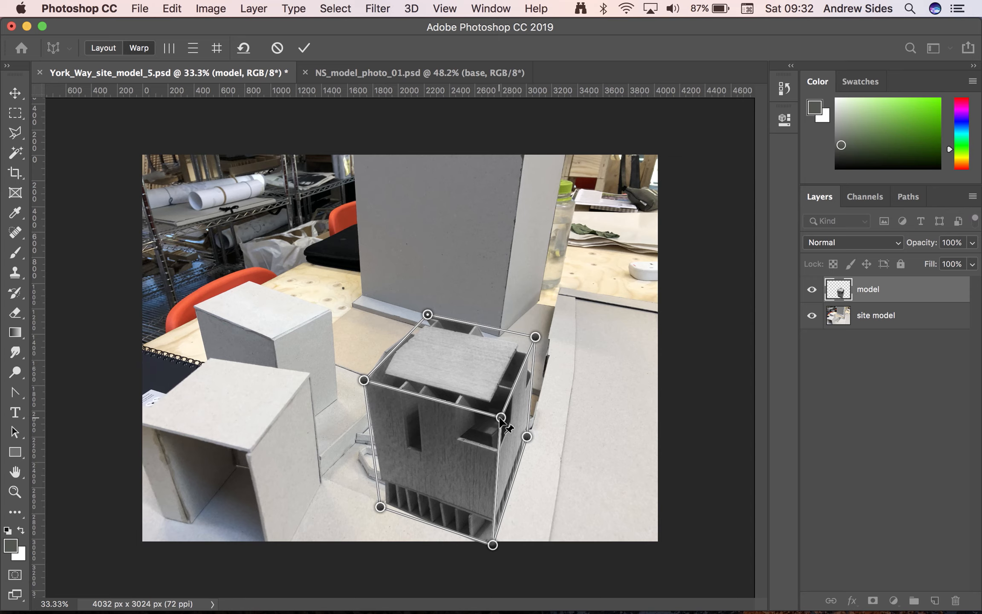
pyautogui.moveTo(499, 418); pyautogui.dragTo(499, 417)
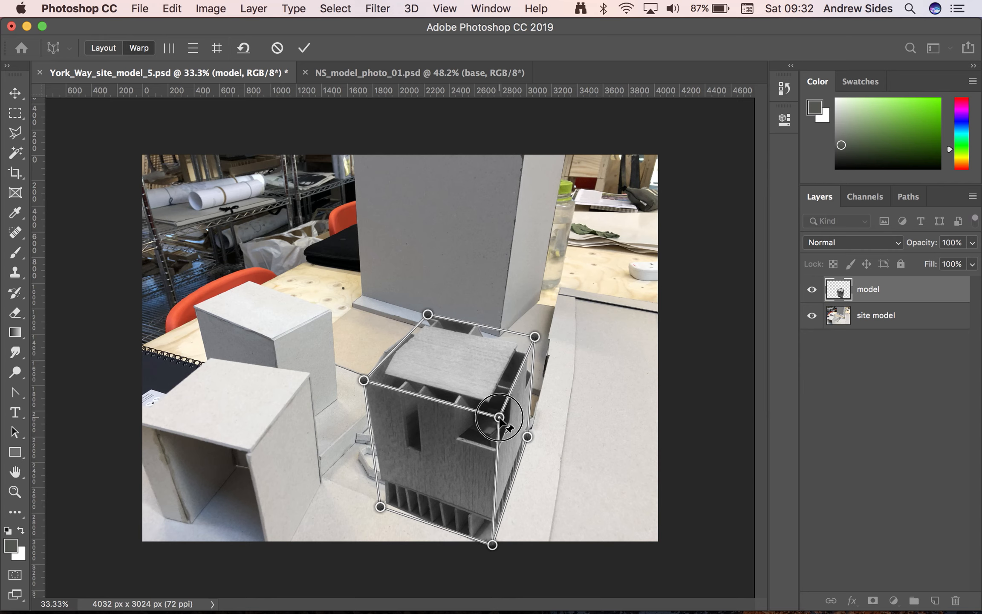
pyautogui.moveTo(500, 417); pyautogui.dragTo(499, 417)
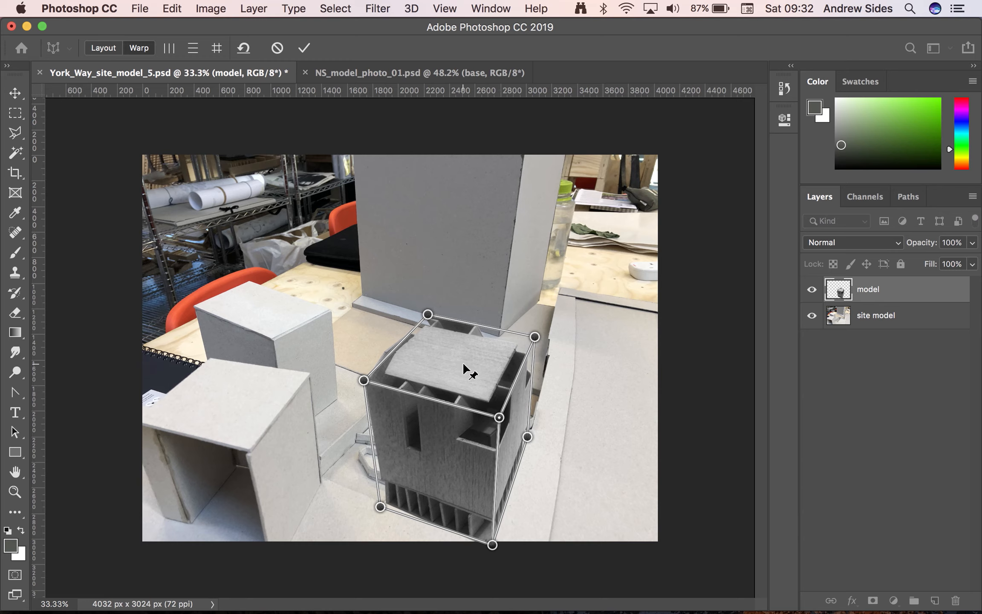
# Apply the perspective warp to the building model and save the document
pyautogui.click(305, 49)
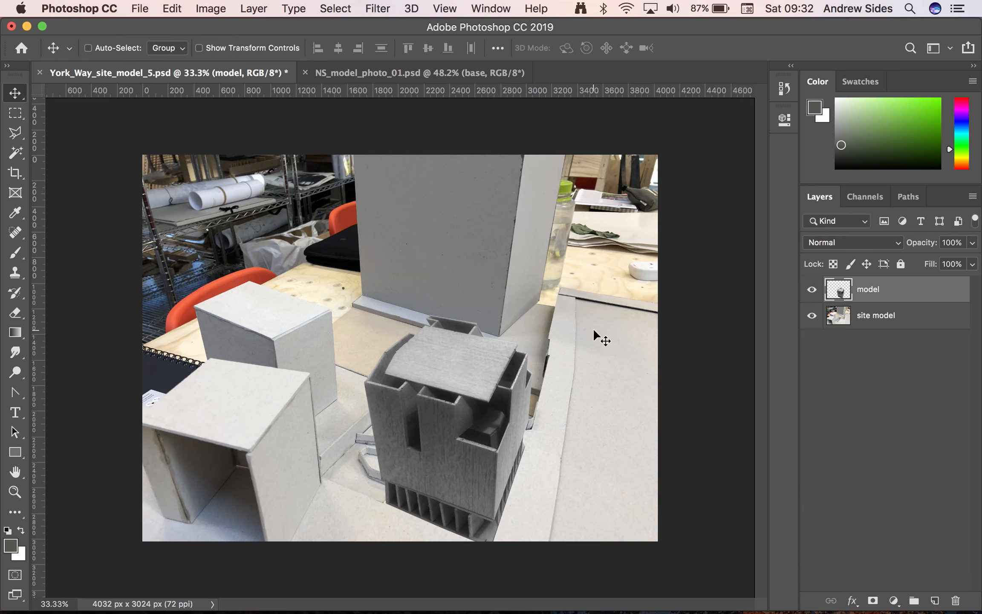
pyautogui.press('super+s')
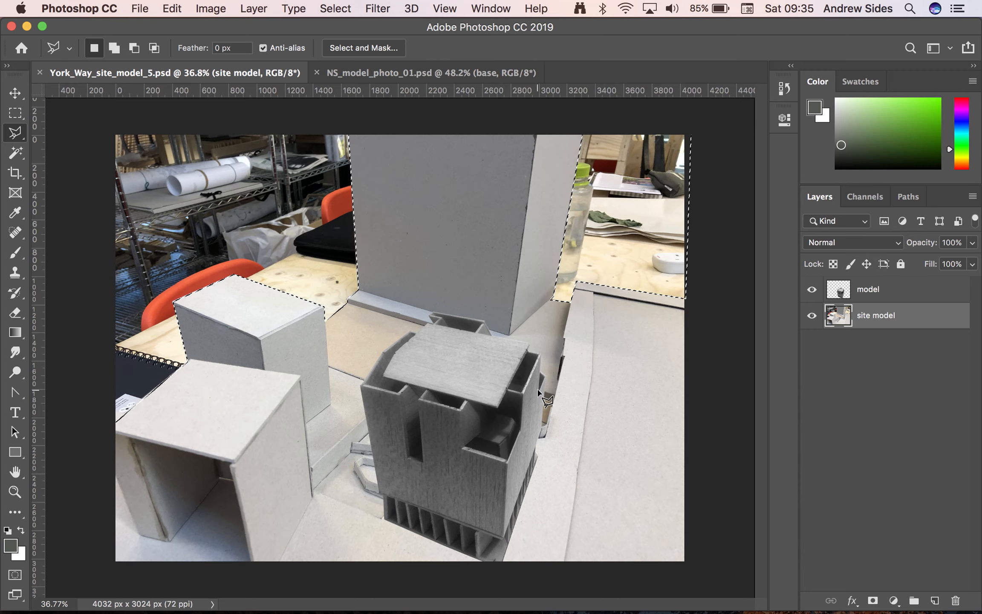
pyautogui.click(335, 7)
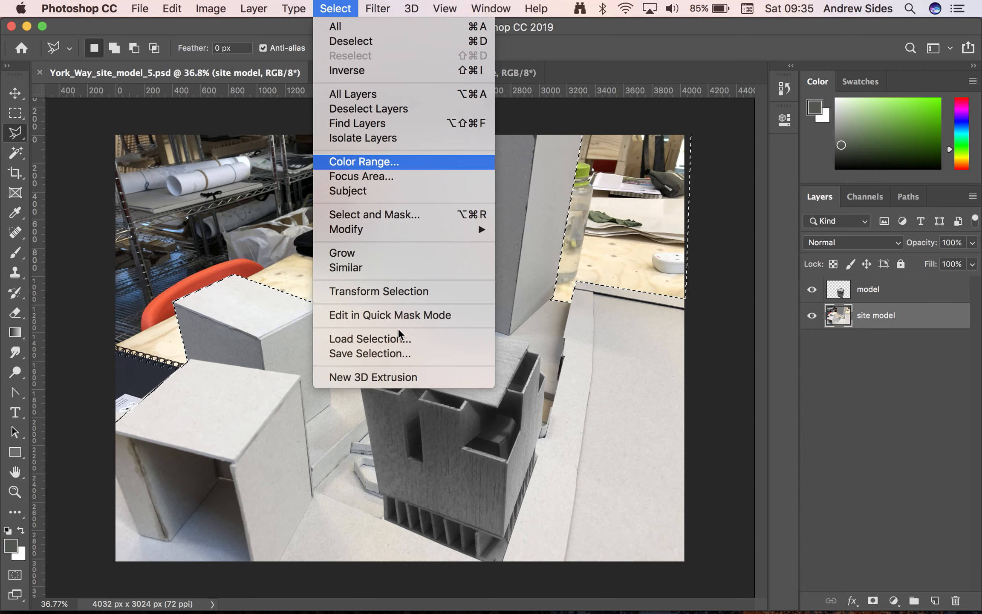
pyautogui.press('super+s')
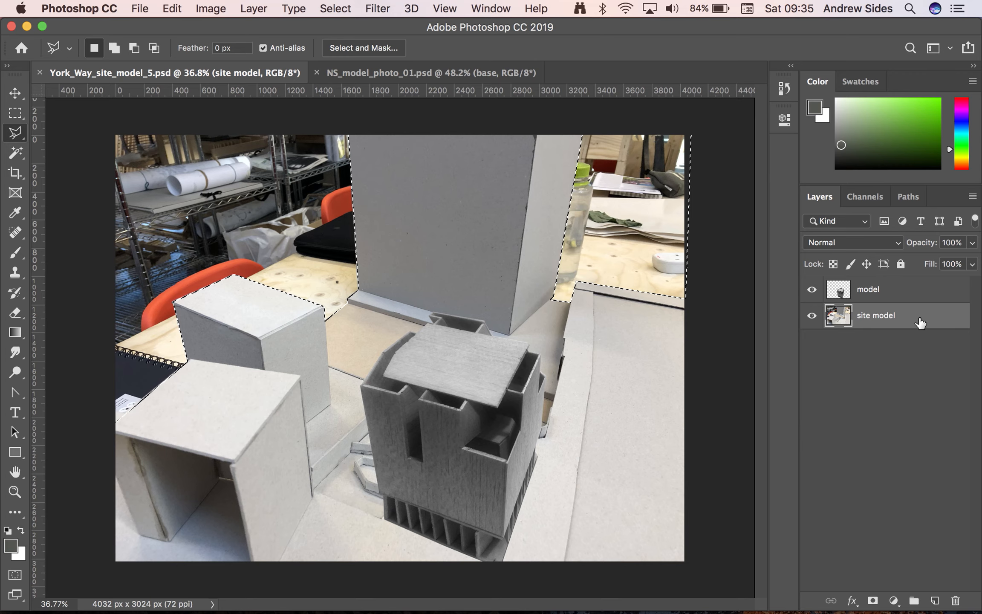
# Create a new layer above the site model and fill the selected background with white at 100% opacity, then clear the selection
pyautogui.click(934, 602)
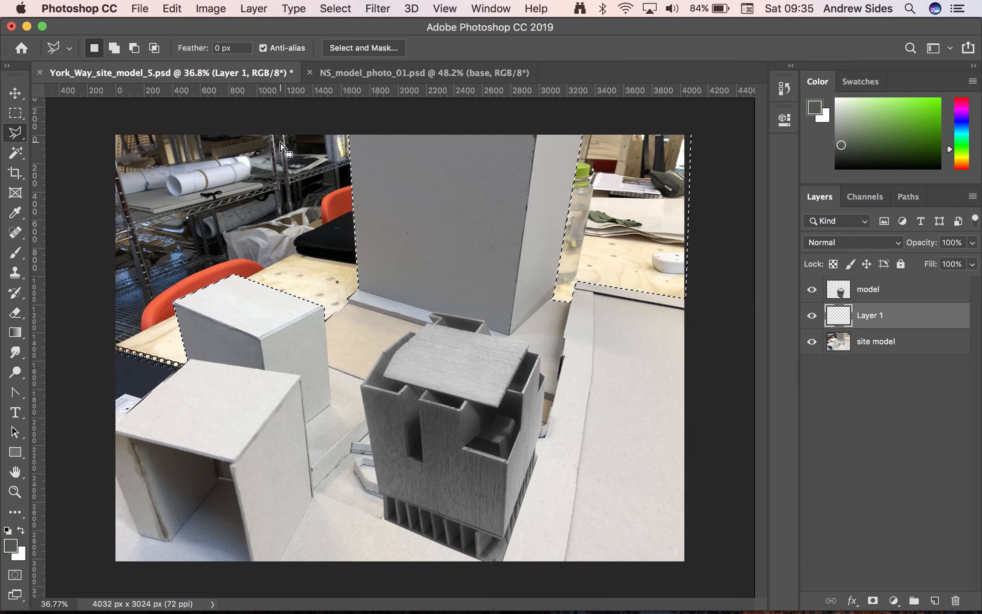
pyautogui.click(169, 6)
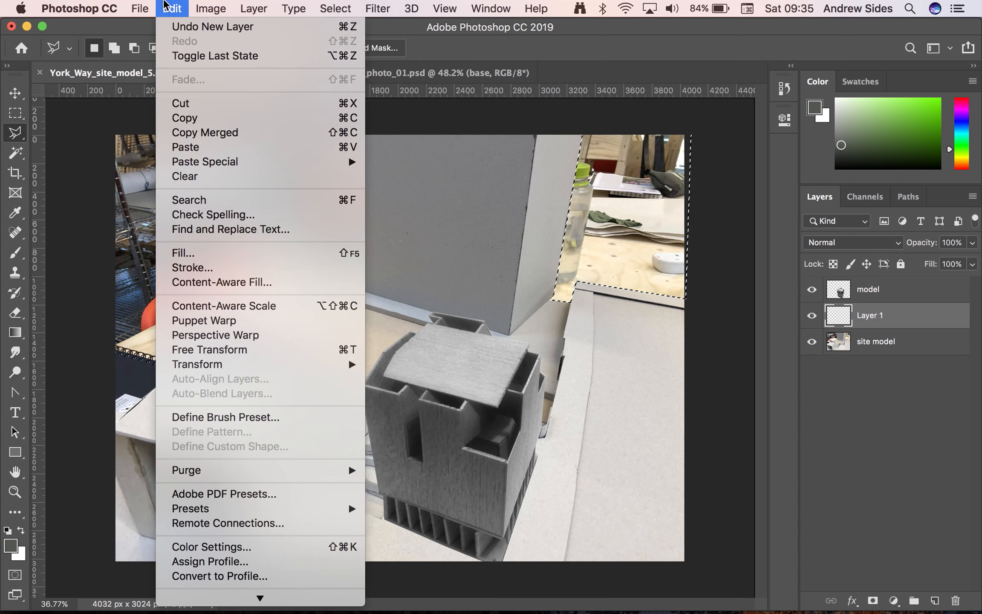
pyautogui.click(226, 253)
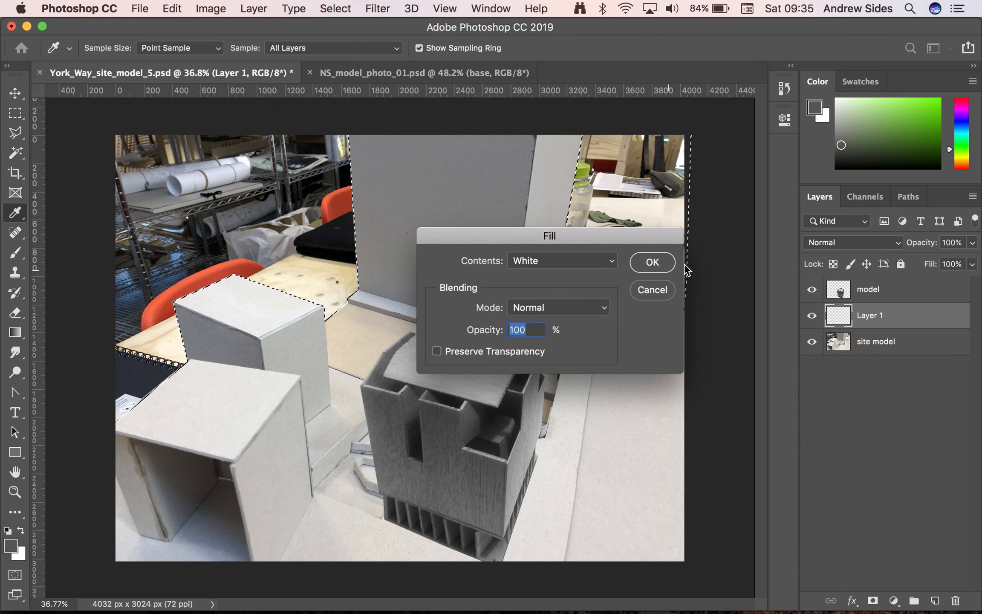
pyautogui.click(652, 261)
pyautogui.press('l')
pyautogui.press('super+d')
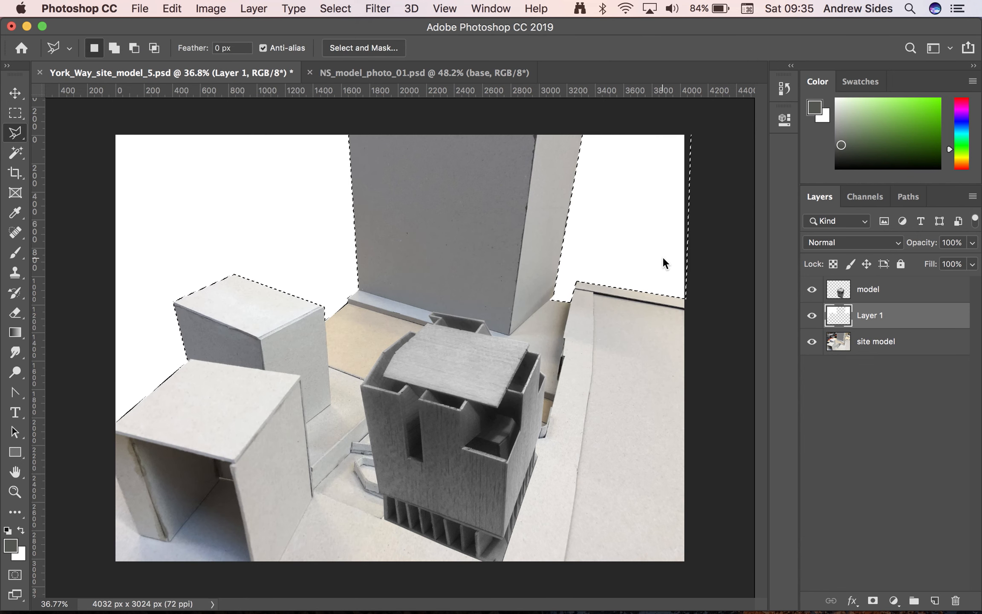
# Toggle the white background layer's visibility to compare the image with and without the workshop behind the models
pyautogui.click(812, 316)
pyautogui.click(812, 315)
pyautogui.click(812, 315)
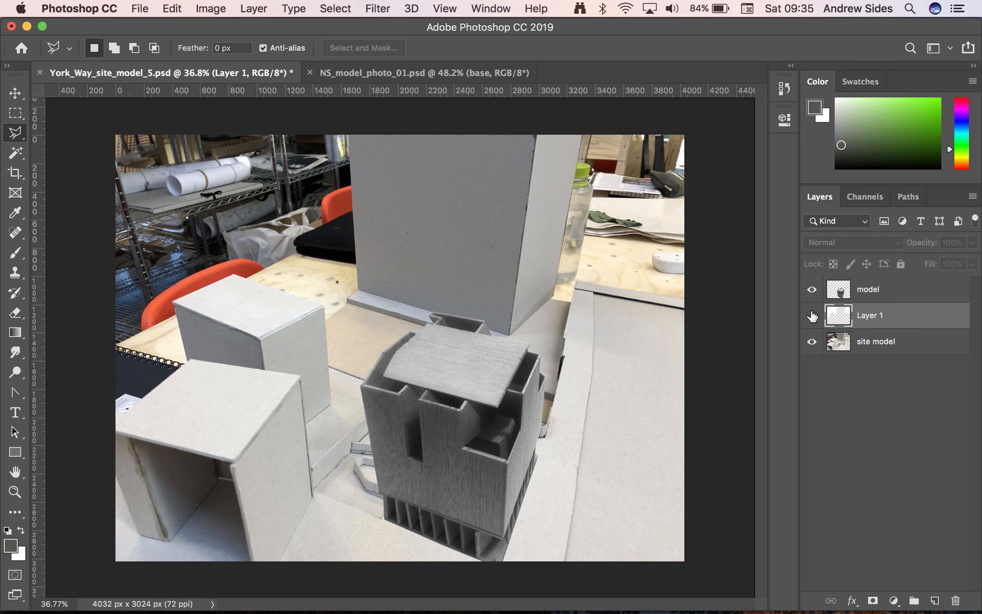
pyautogui.click(812, 316)
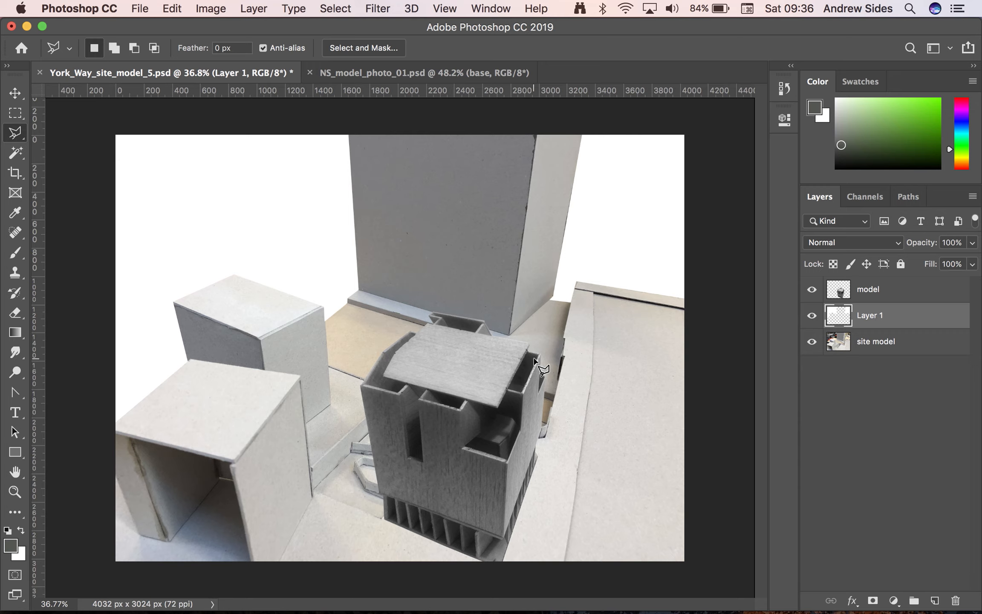
# Desaturate the site model layer
pyautogui.click(914, 345)
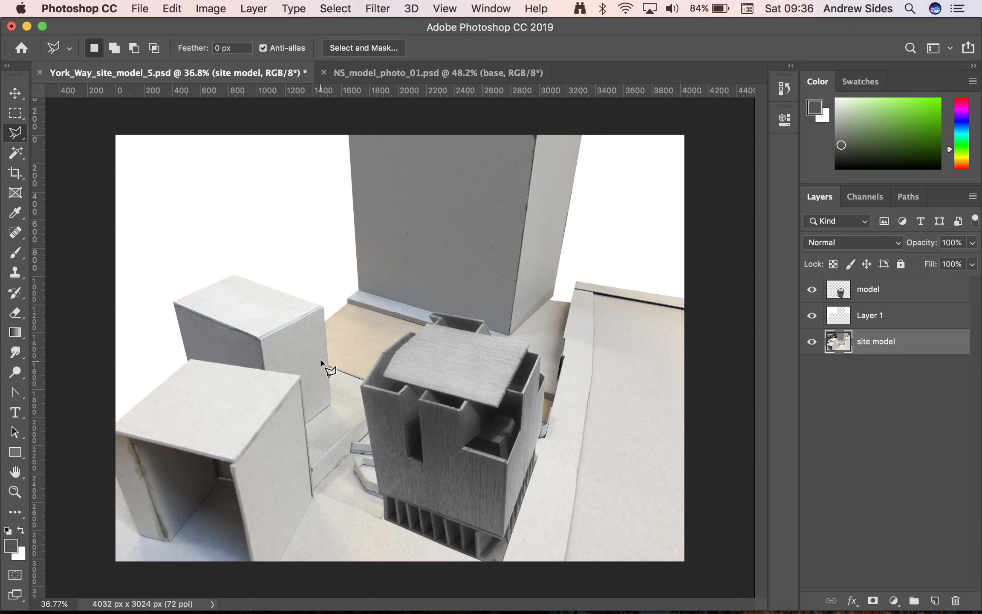
pyautogui.click(212, 9)
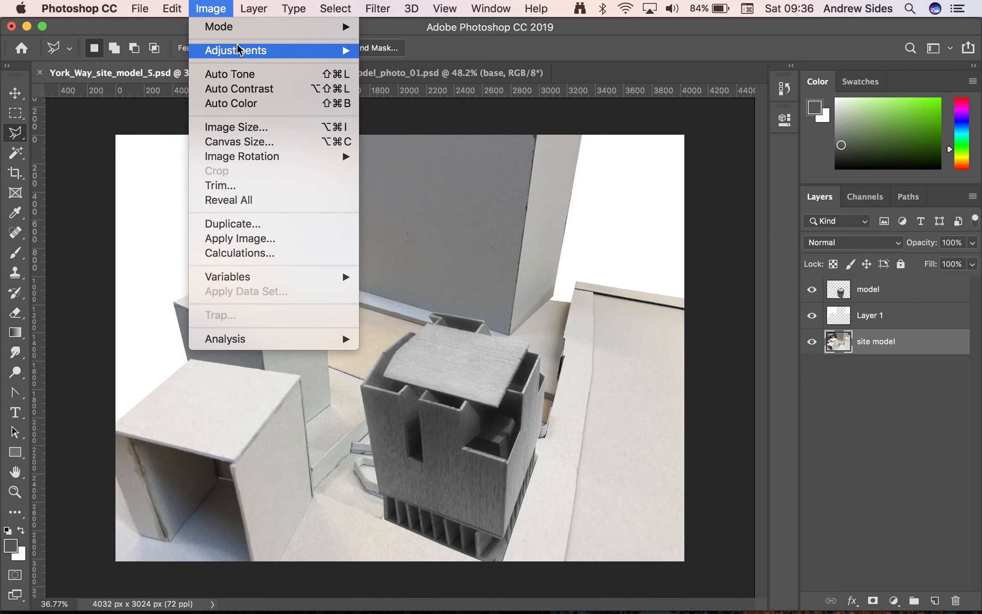
pyautogui.moveTo(237, 50)
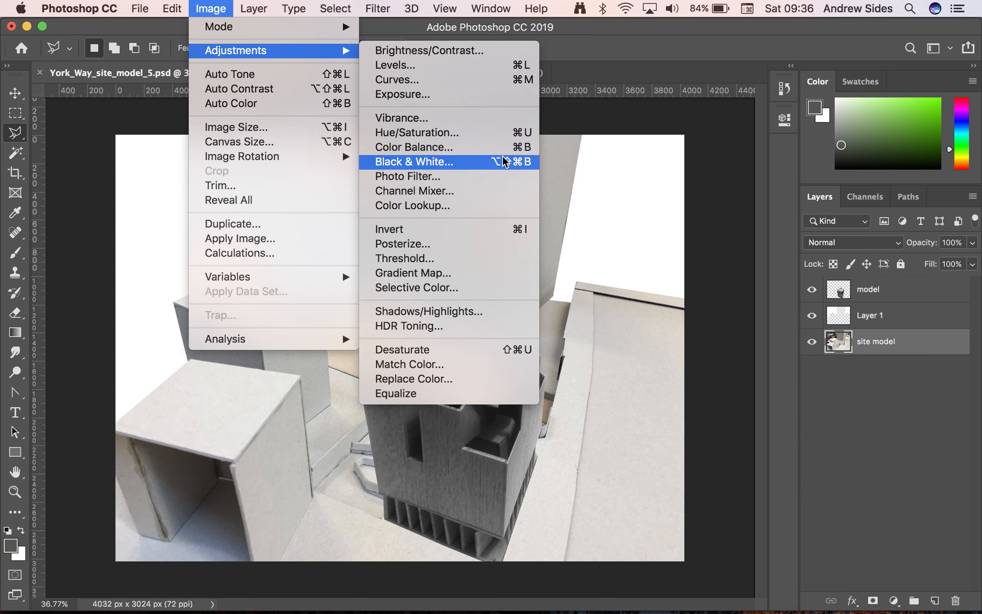
pyautogui.click(497, 351)
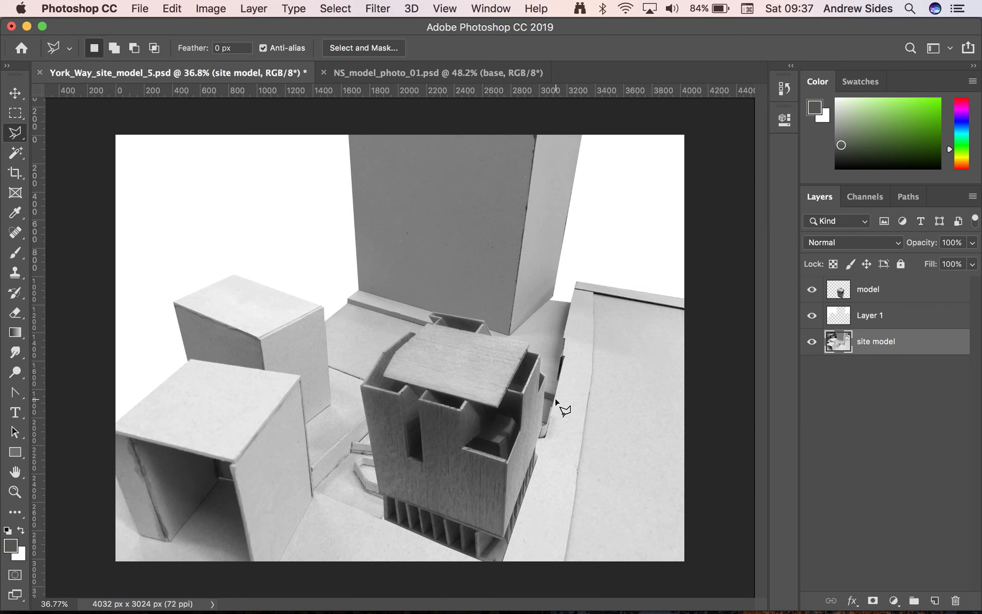
# Add a new empty layer for the shadow and place it directly beneath the model layer
pyautogui.click(872, 291)
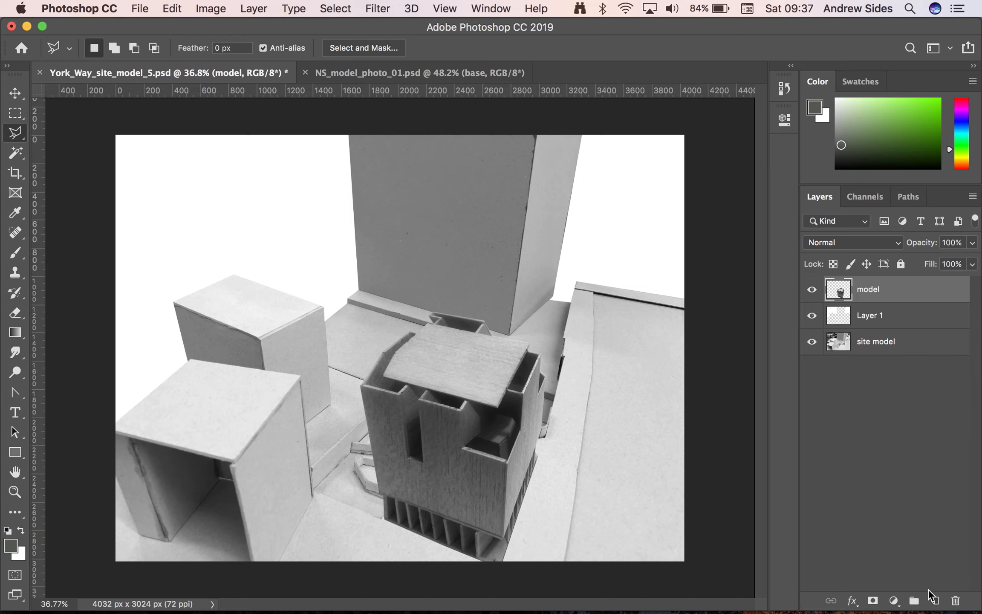
pyautogui.click(936, 599)
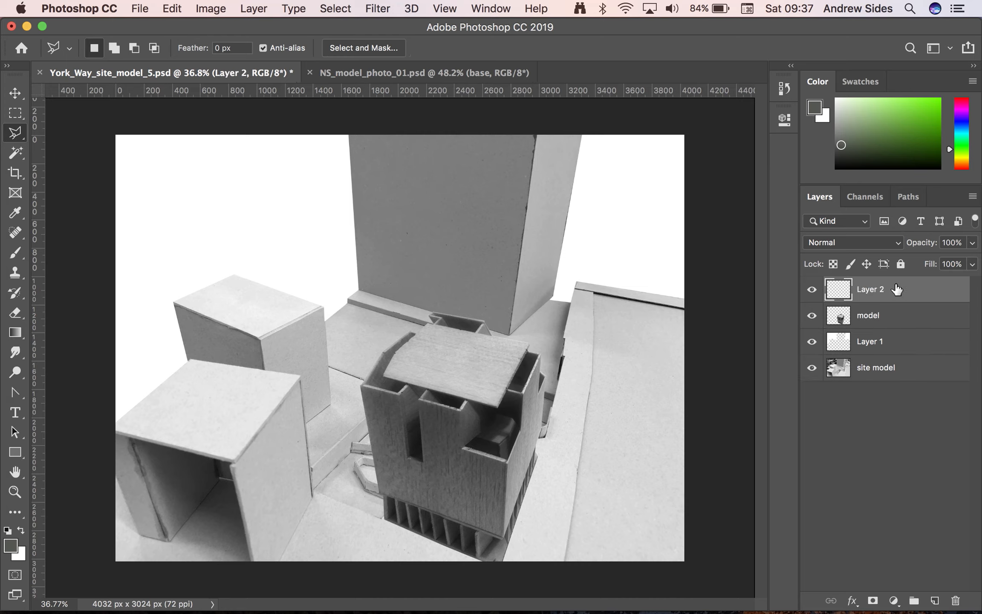
pyautogui.moveTo(897, 289); pyautogui.dragTo(892, 324)
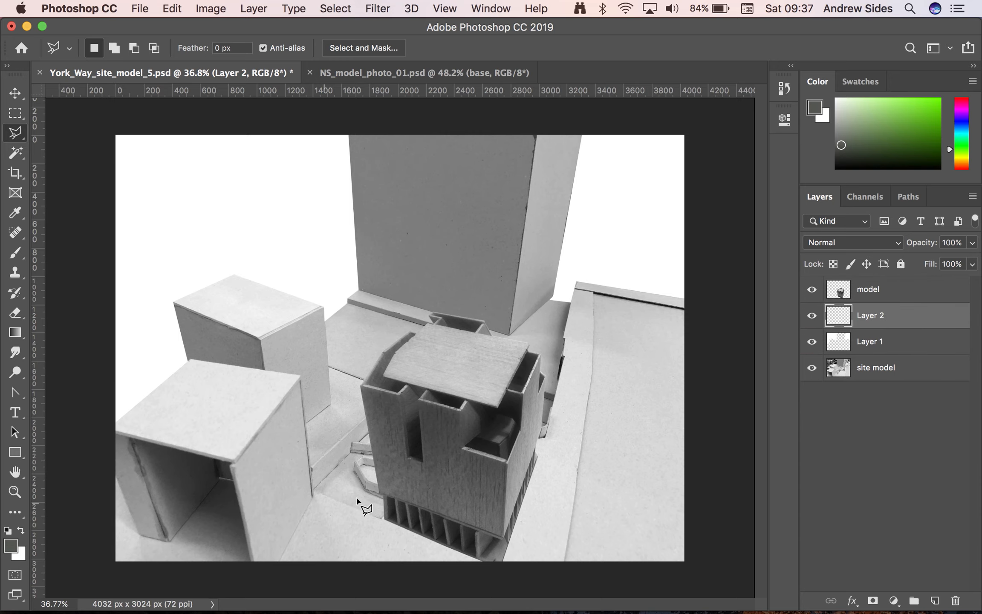
# Outline the building's shadow with the Polygonal Lasso, from its front base across the ground and the neighbouring block's wall, back along its left face
pyautogui.scroll(3, 358, 499)
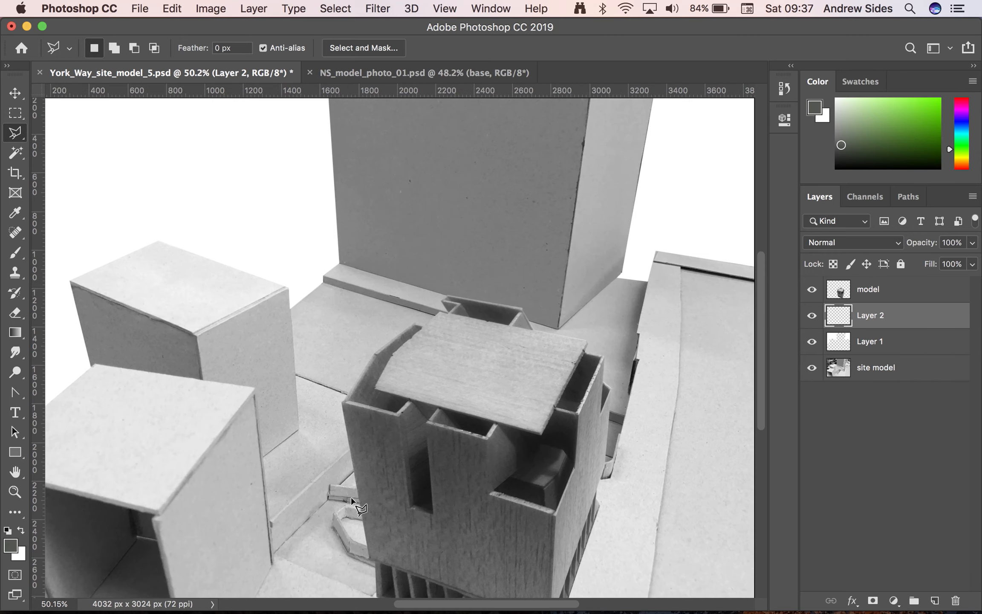
pyautogui.scroll(2, 357, 503)
pyautogui.scroll(8, 351, 498)
pyautogui.hscroll(5, 351, 498)
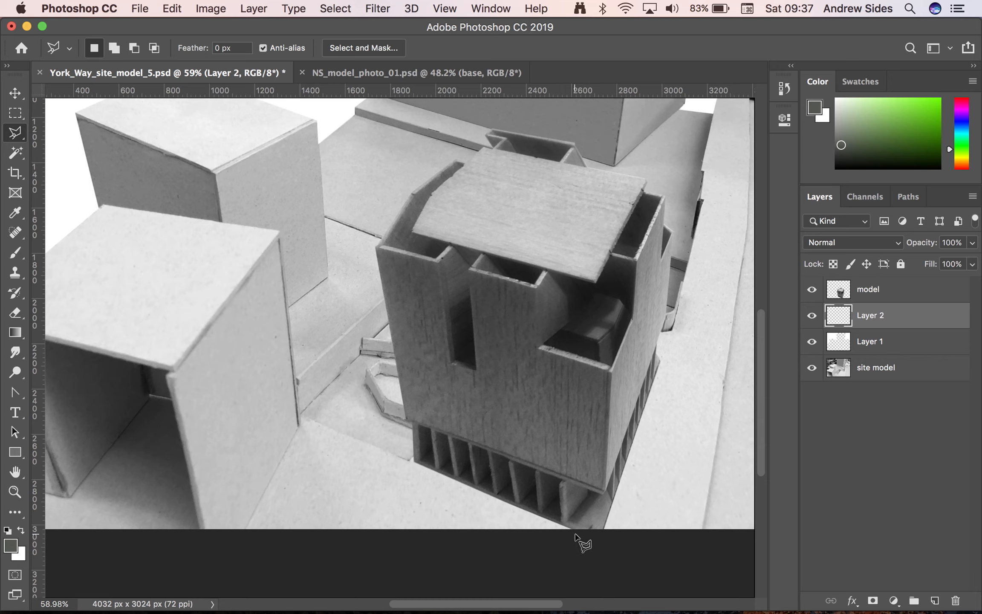
pyautogui.click(562, 516)
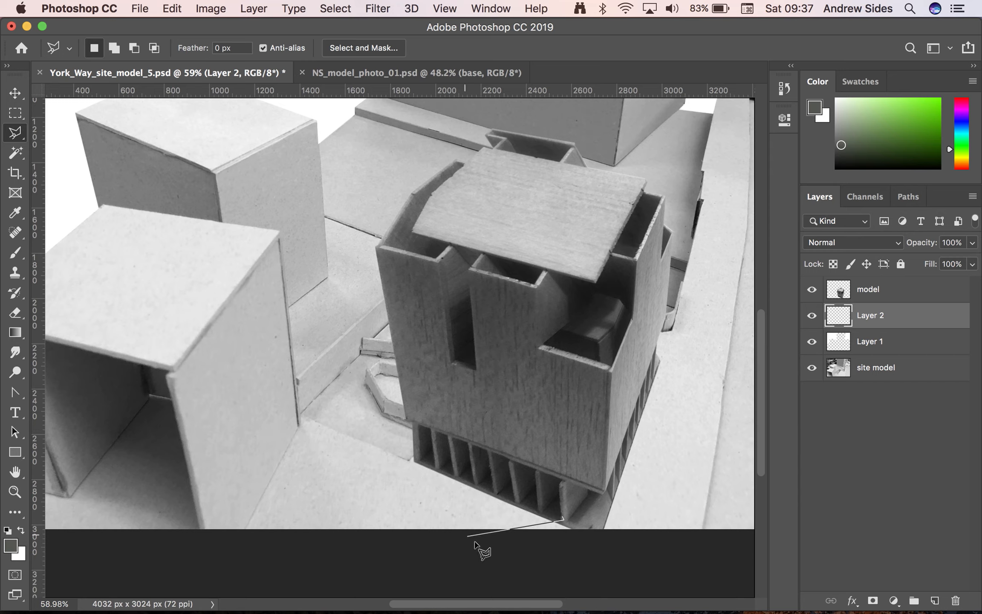
pyautogui.click(242, 533)
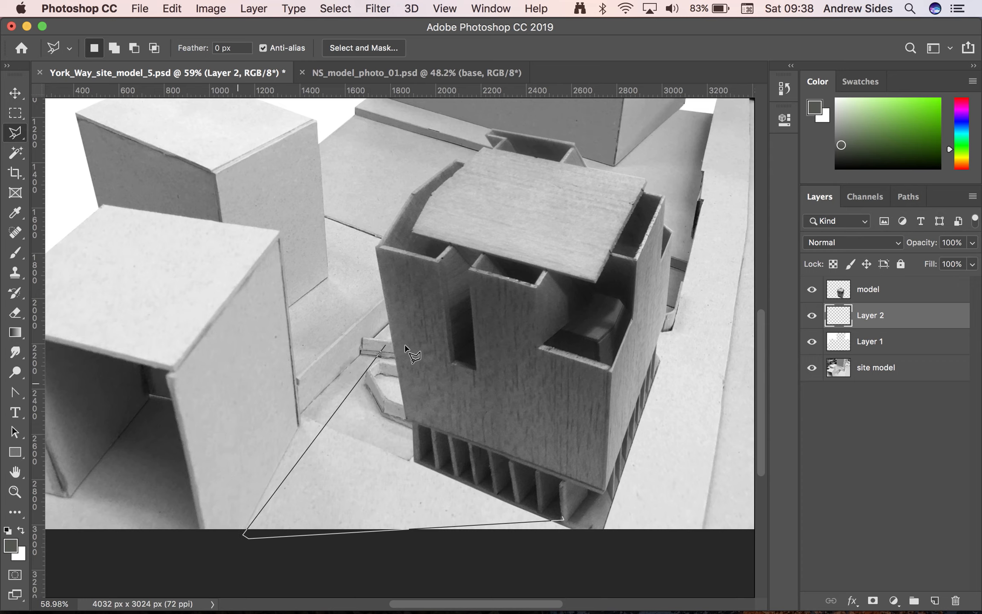
pyautogui.click(224, 455)
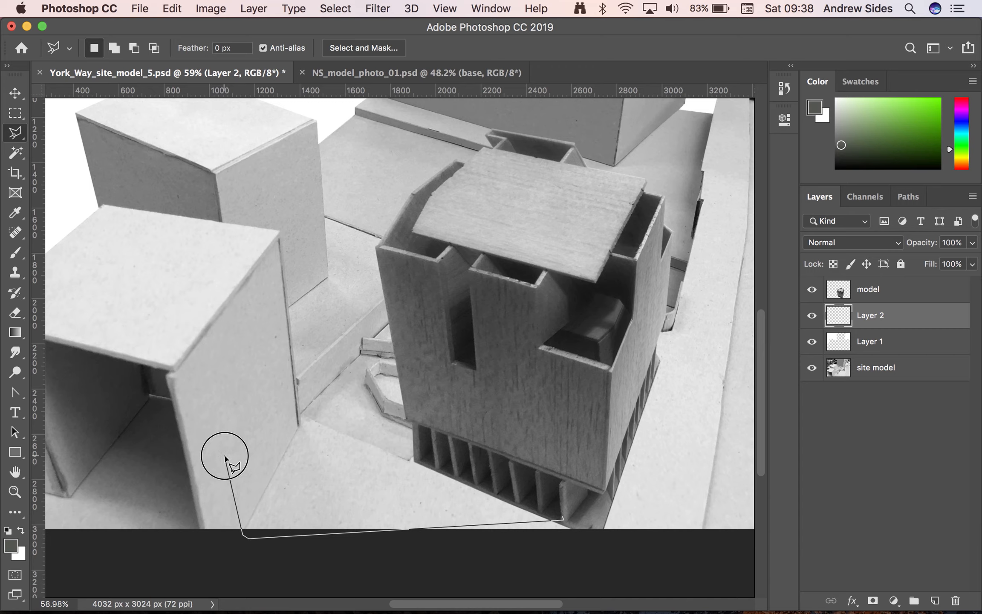
pyautogui.click(240, 432)
pyautogui.click(232, 397)
pyautogui.click(288, 318)
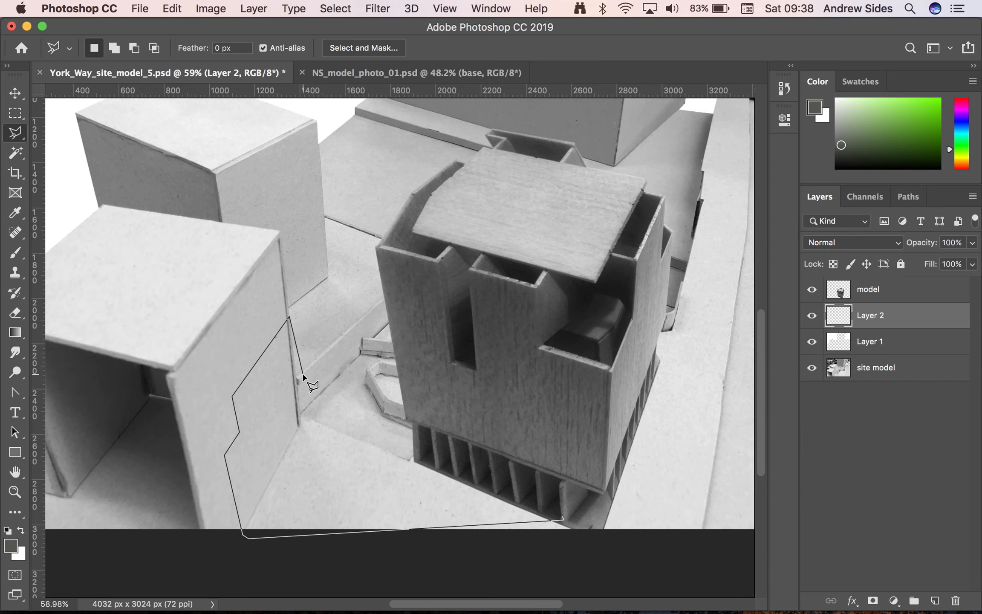
pyautogui.click(290, 331)
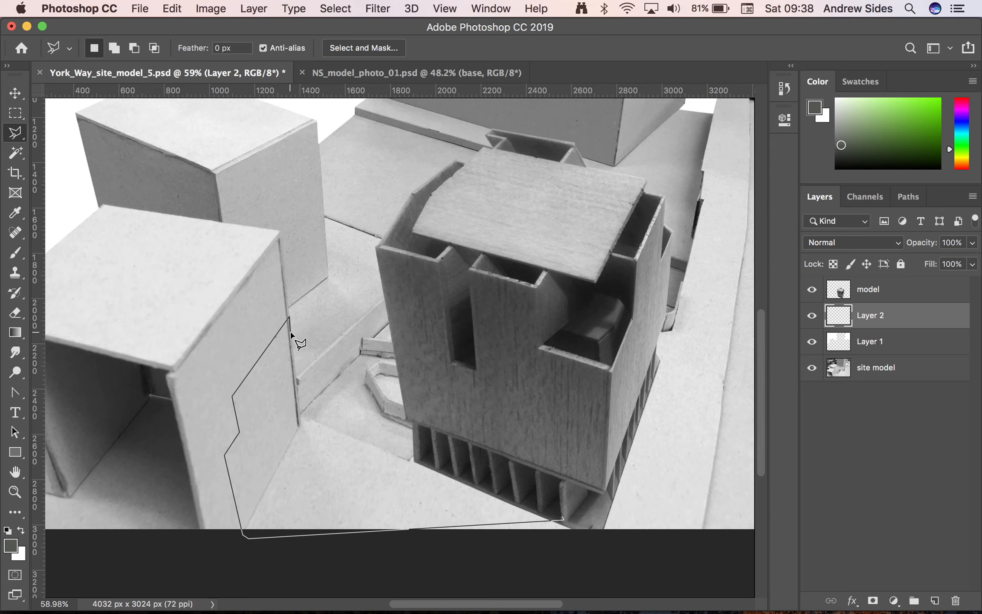
pyautogui.click(330, 298)
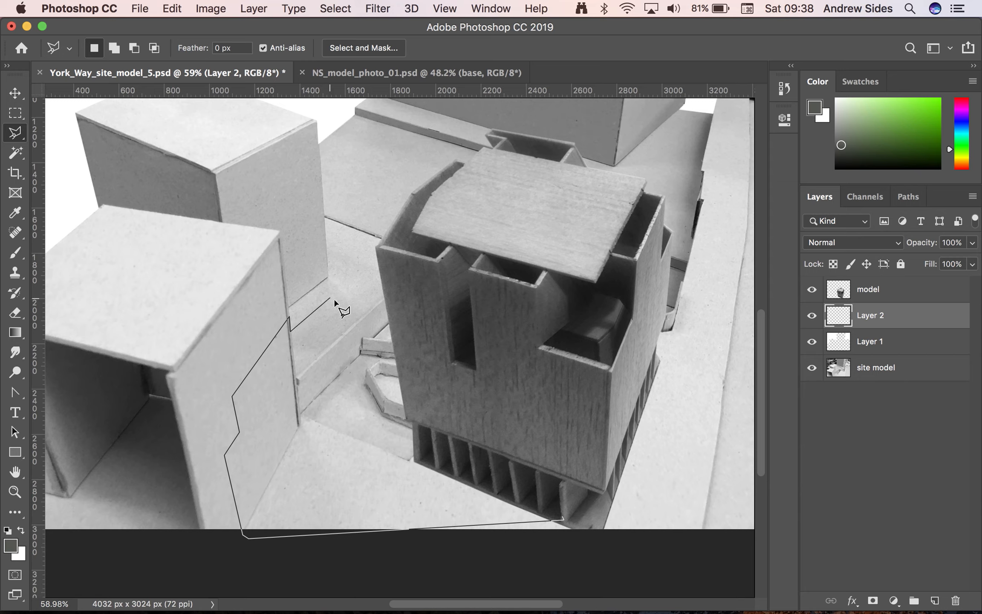
pyautogui.click(365, 313)
pyautogui.click(384, 295)
pyautogui.click(409, 419)
pyautogui.click(417, 420)
pyautogui.click(418, 457)
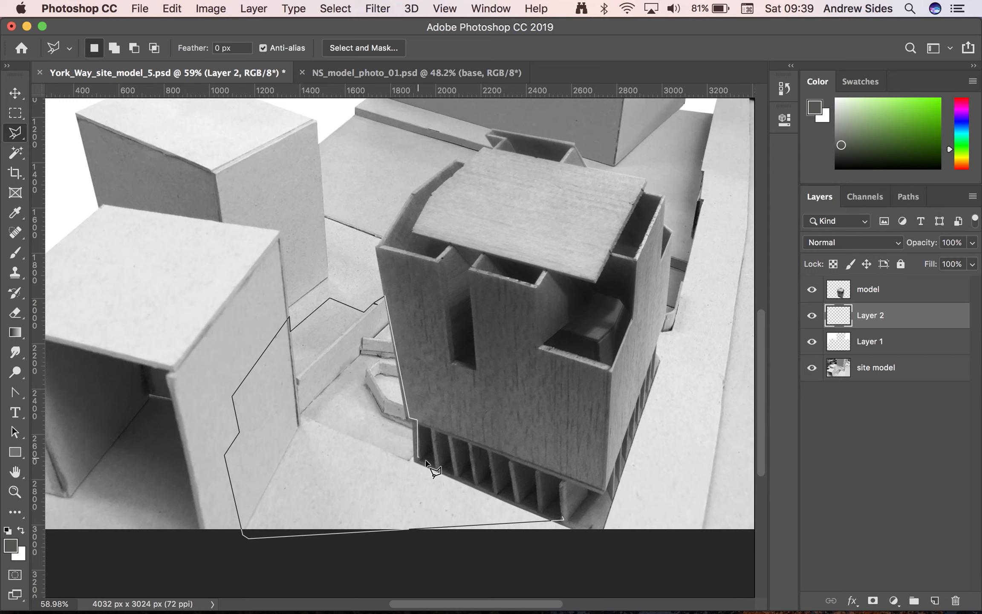
pyautogui.click(562, 519)
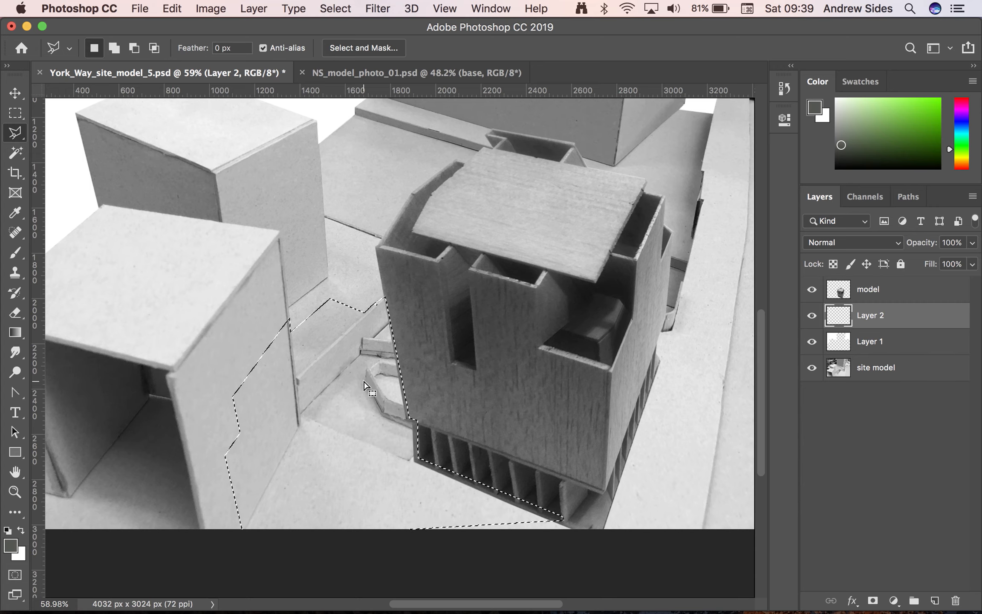
# Fill the shadow selection with black on Layer 2 and clear the selection
pyautogui.click(173, 6)
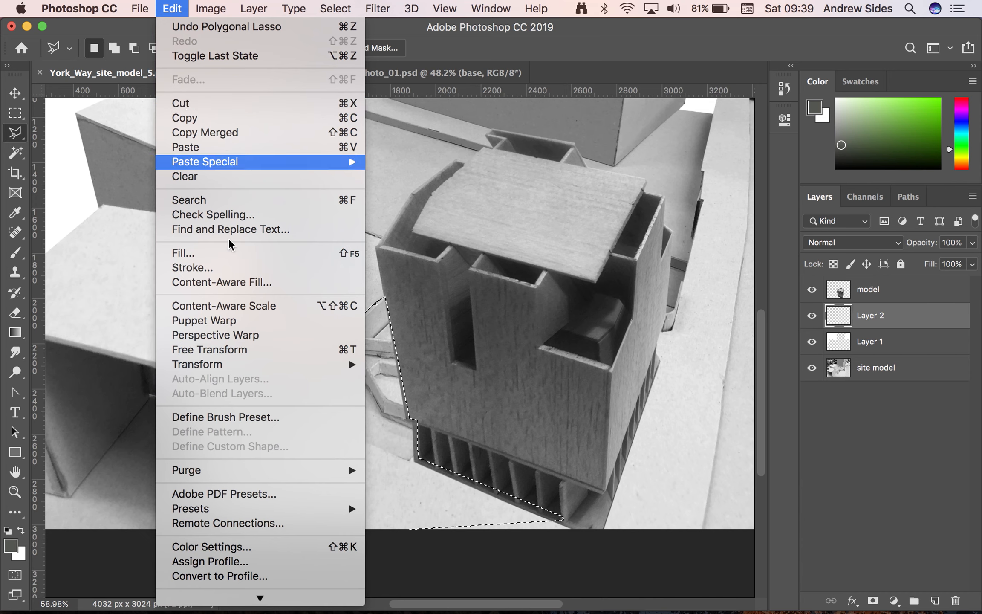
pyautogui.click(286, 257)
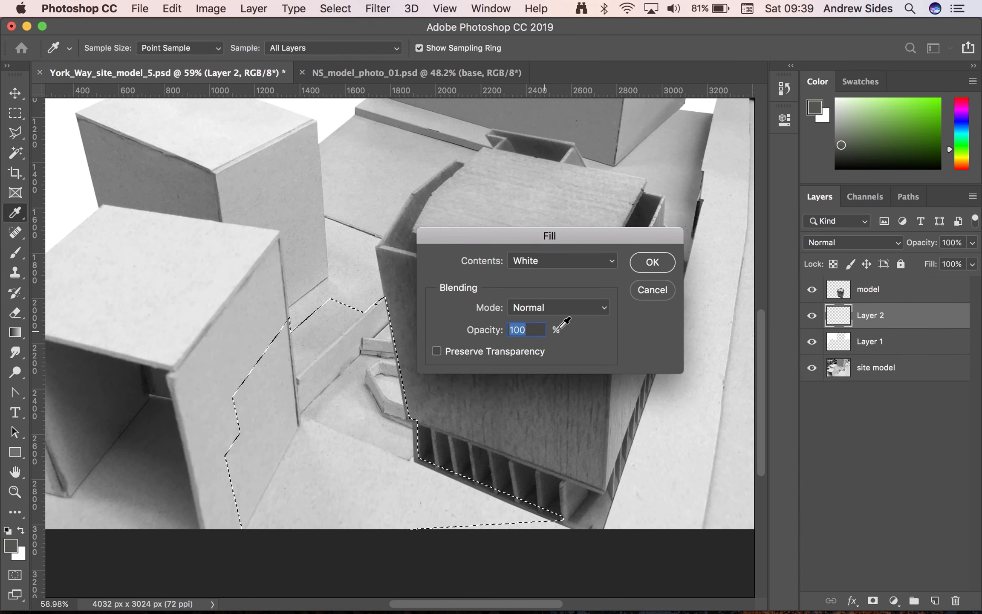
pyautogui.click(585, 262)
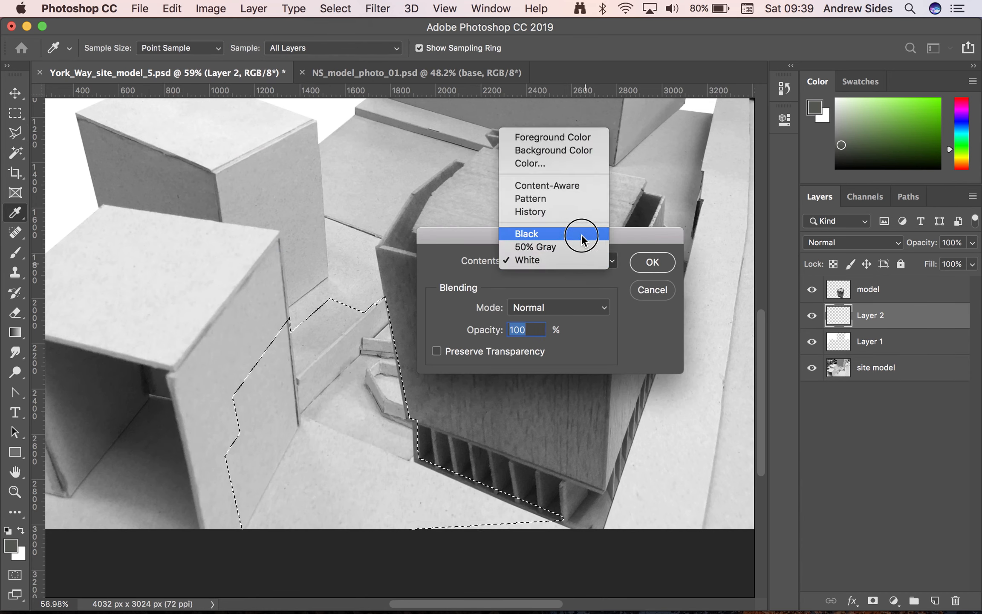
pyautogui.click(581, 235)
pyautogui.click(655, 259)
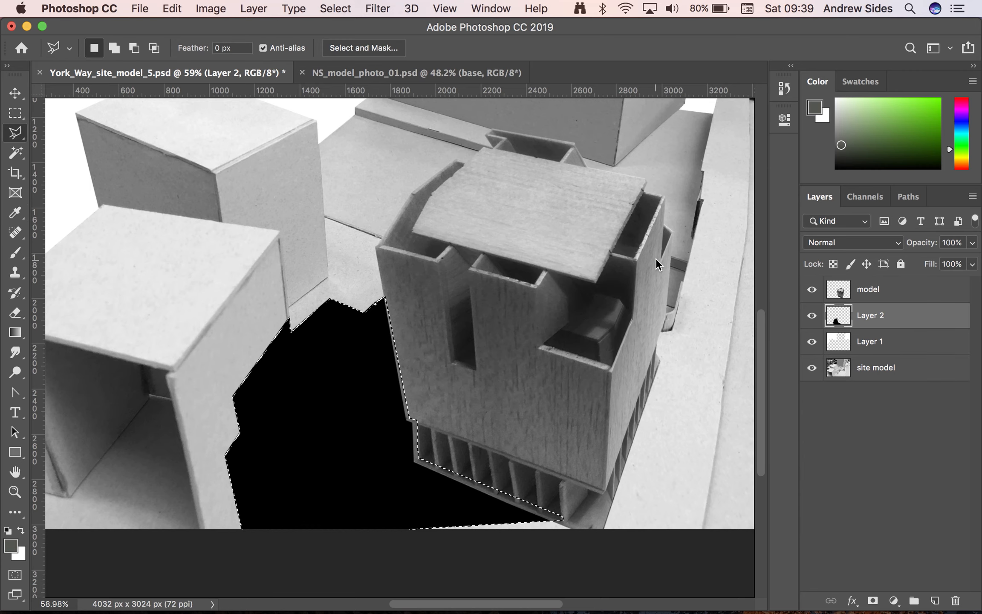
pyautogui.press('super+d')
# Lower the opacity of the black shadow layer to 39% and check it against the whole composition
pyautogui.scroll(-4, 527, 401)
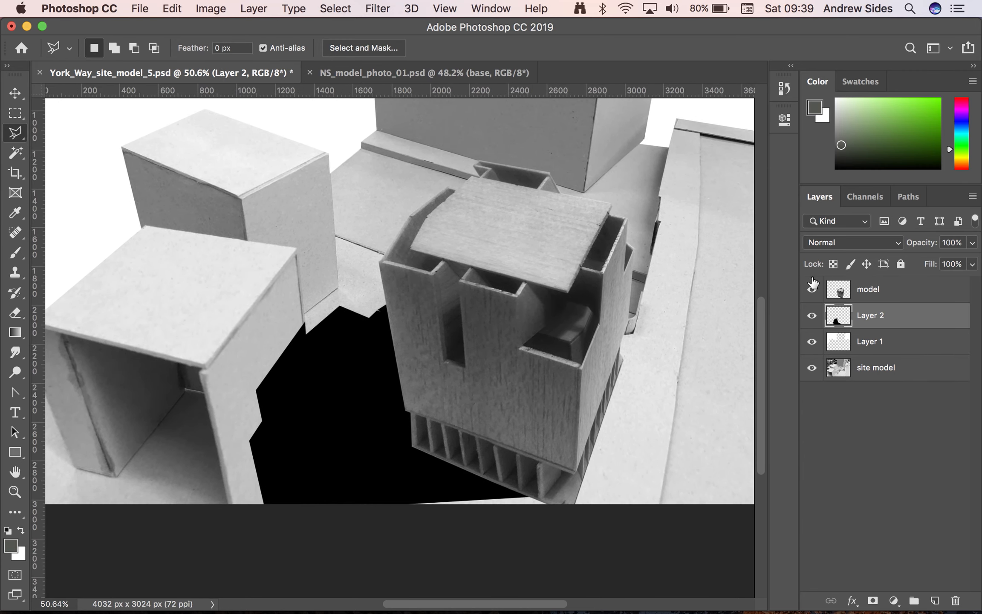
pyautogui.moveTo(975, 245); pyautogui.dragTo(930, 262)
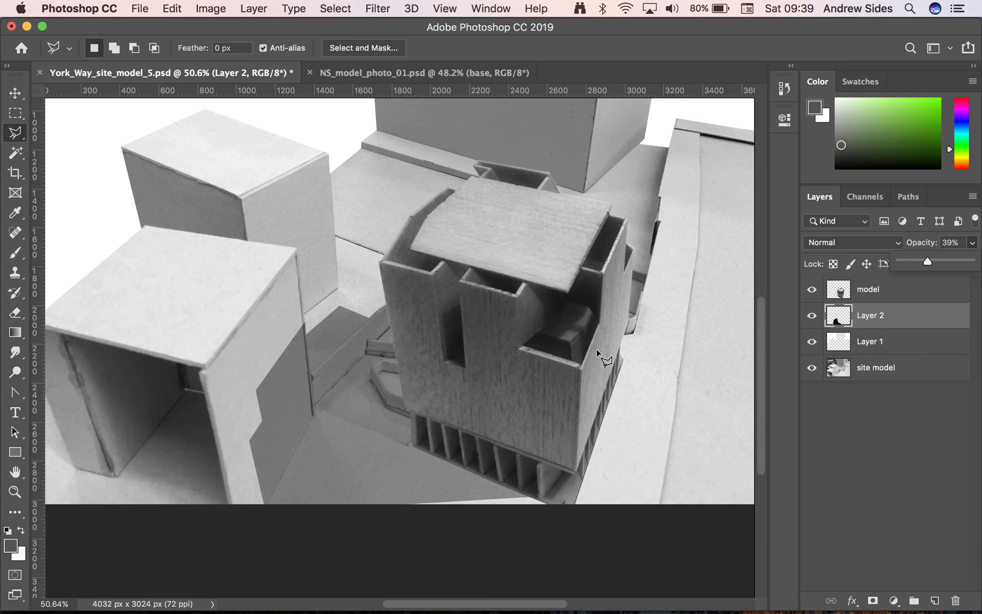
pyautogui.scroll(-2, 601, 370)
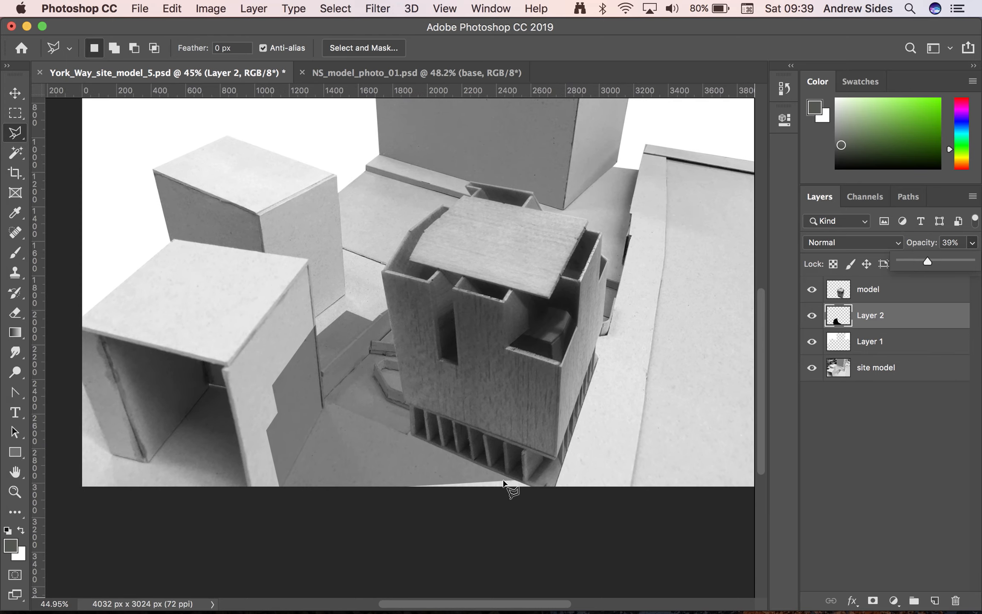
pyautogui.scroll(3, 592, 336)
pyautogui.scroll(-2, 579, 324)
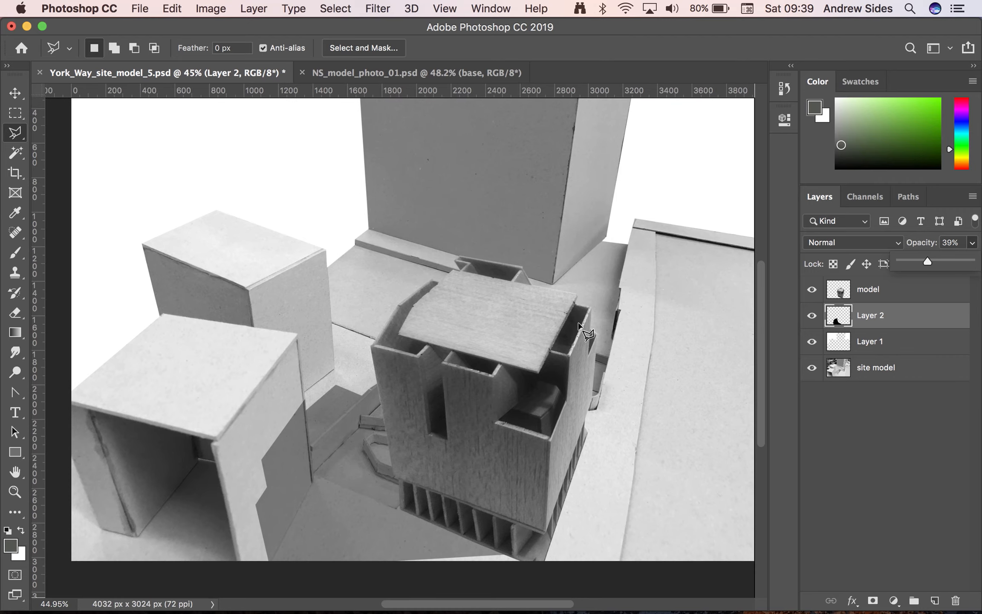
pyautogui.scroll(-1, 579, 325)
pyautogui.scroll(-1, 579, 324)
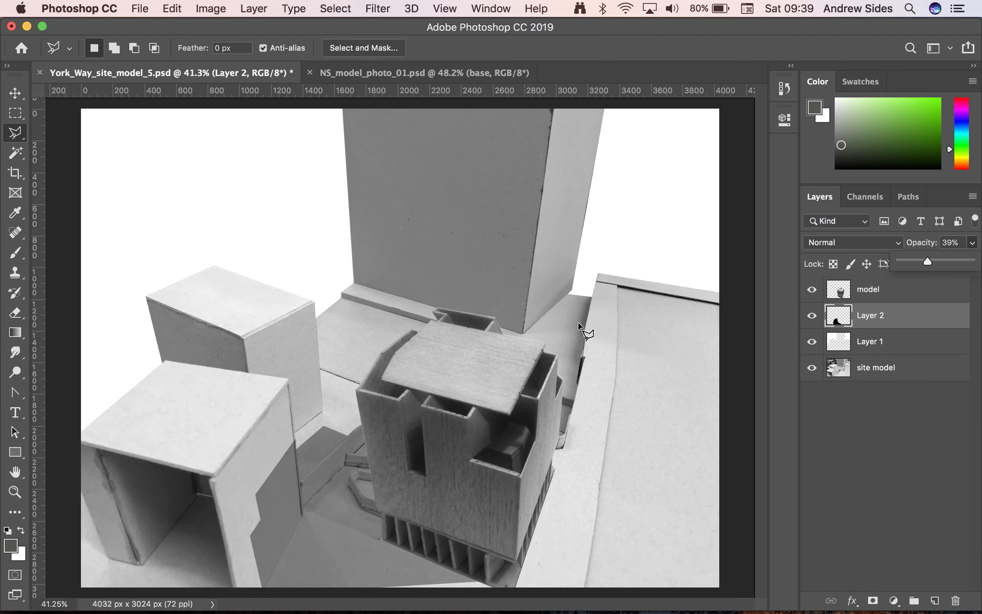
pyautogui.scroll(-1, 578, 325)
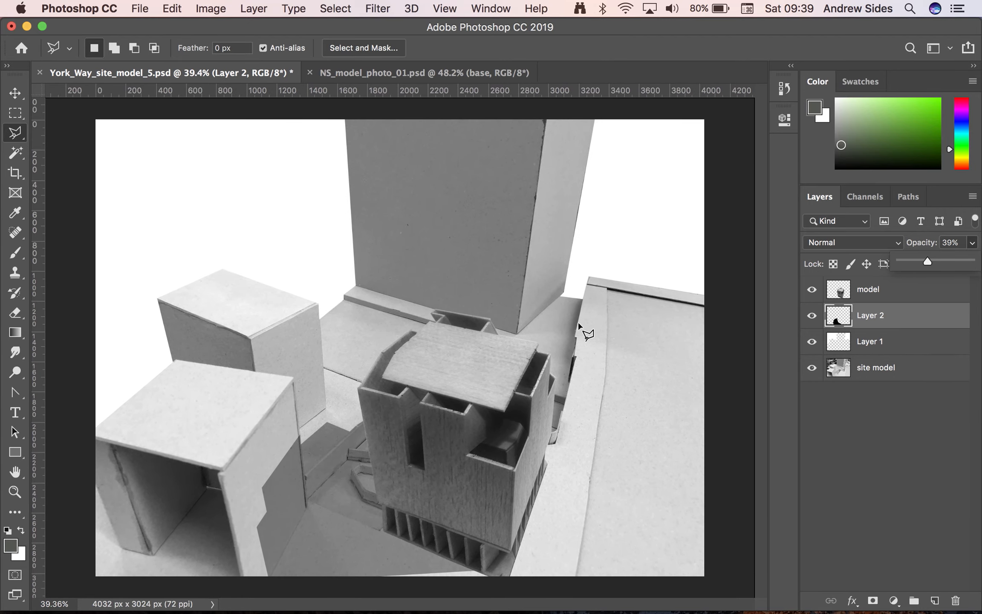
# Add a new empty layer and move it beneath the site model layer, at the very bottom of the layer stack
pyautogui.scroll(-2, 503, 346)
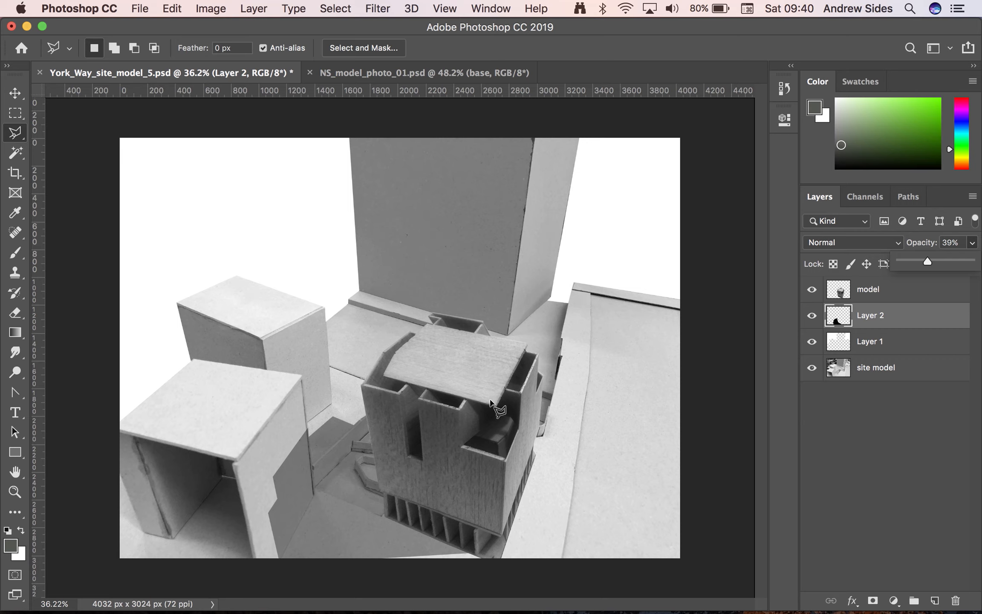
pyautogui.click(920, 369)
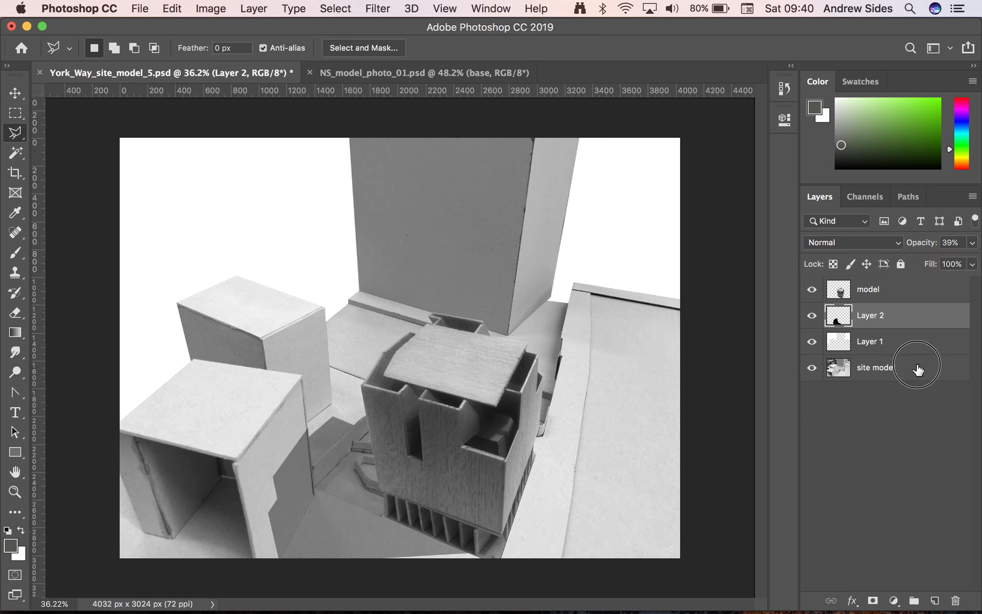
pyautogui.click(918, 369)
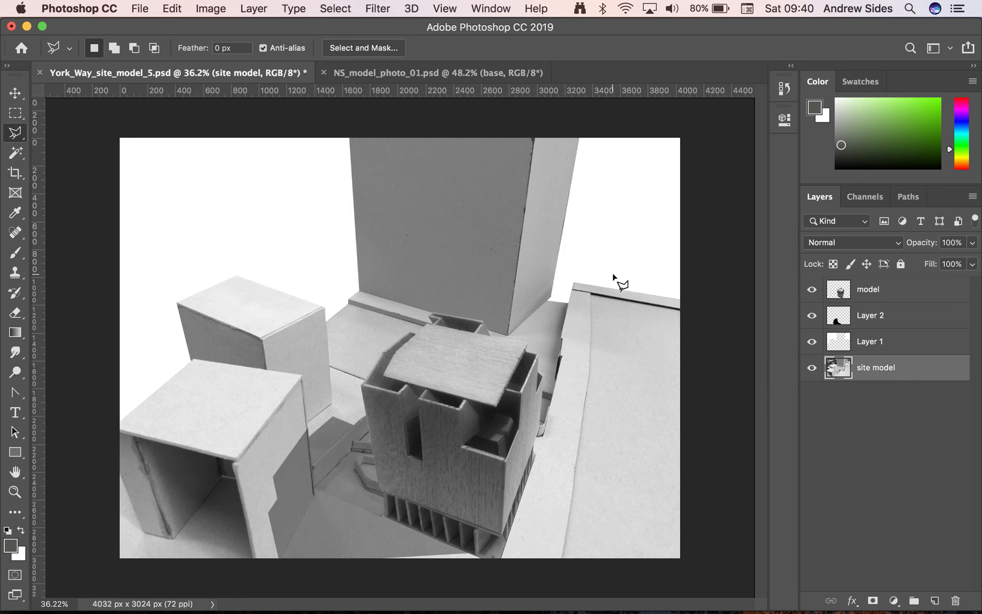
pyautogui.click(935, 600)
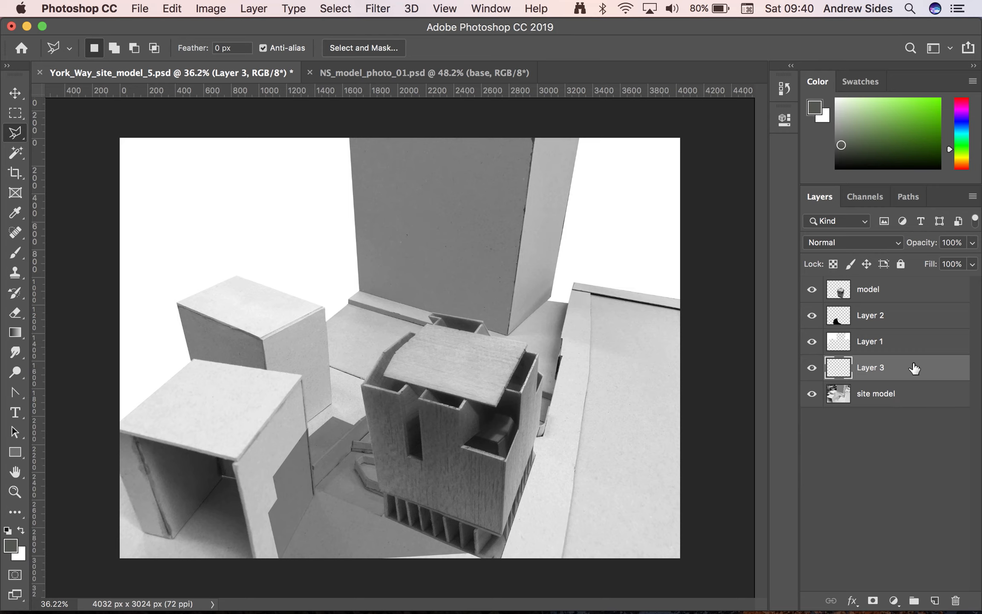
pyautogui.moveTo(915, 370); pyautogui.dragTo(914, 412)
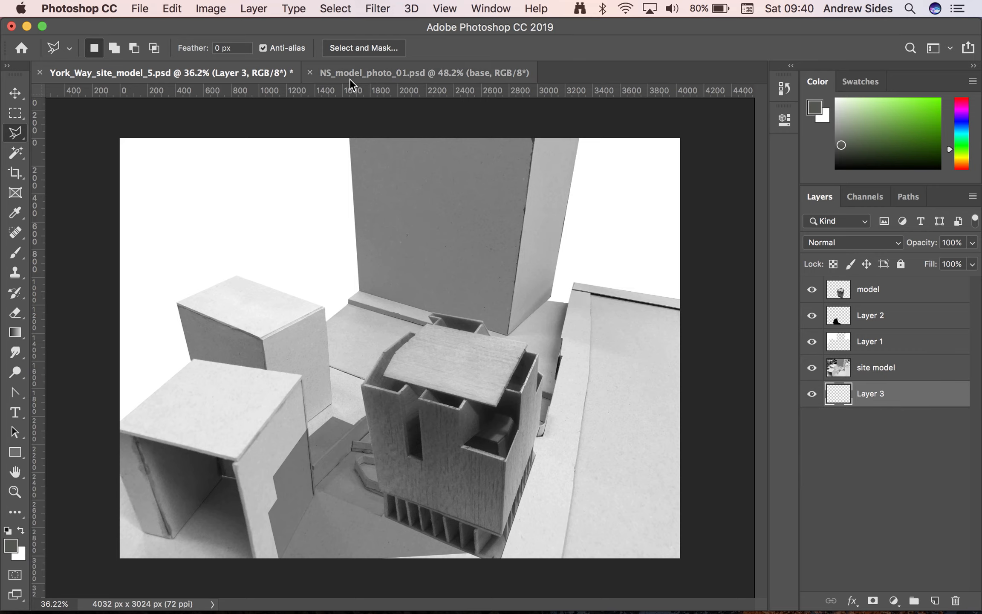
# Fill the empty layer beneath the site model with white at 100% opacity in Normal mode
pyautogui.click(172, 7)
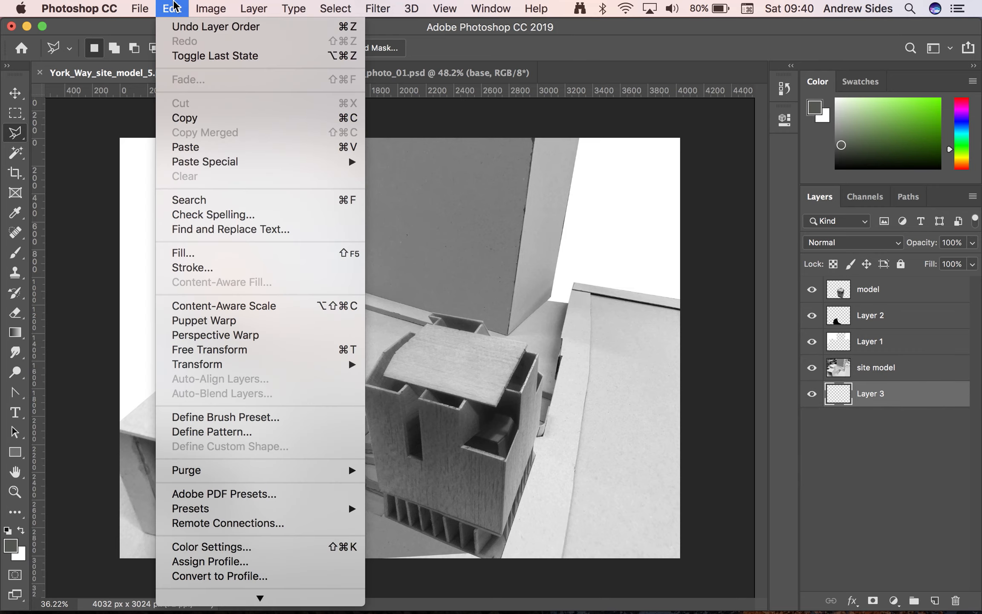
pyautogui.click(211, 257)
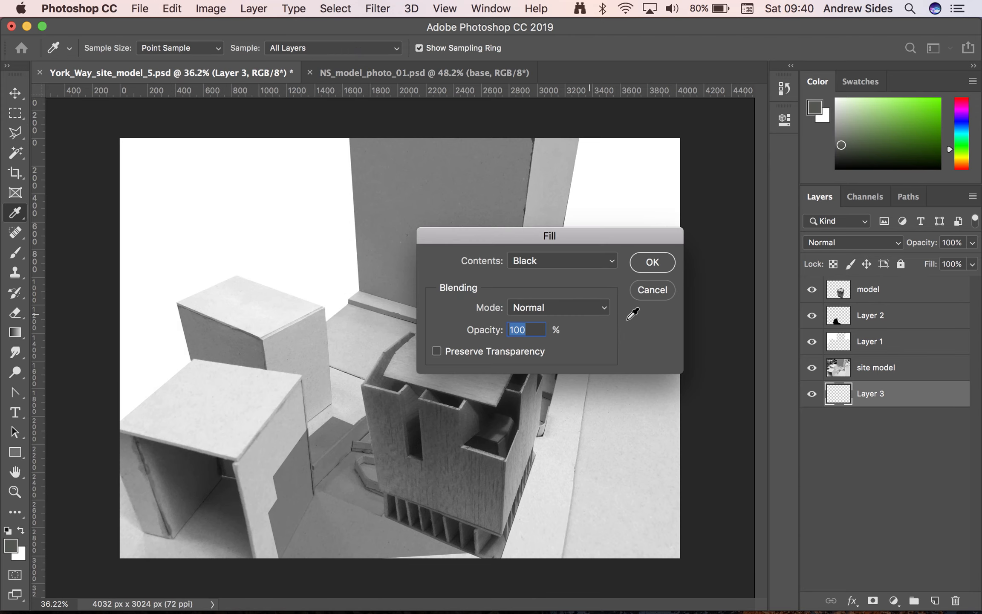
pyautogui.click(611, 264)
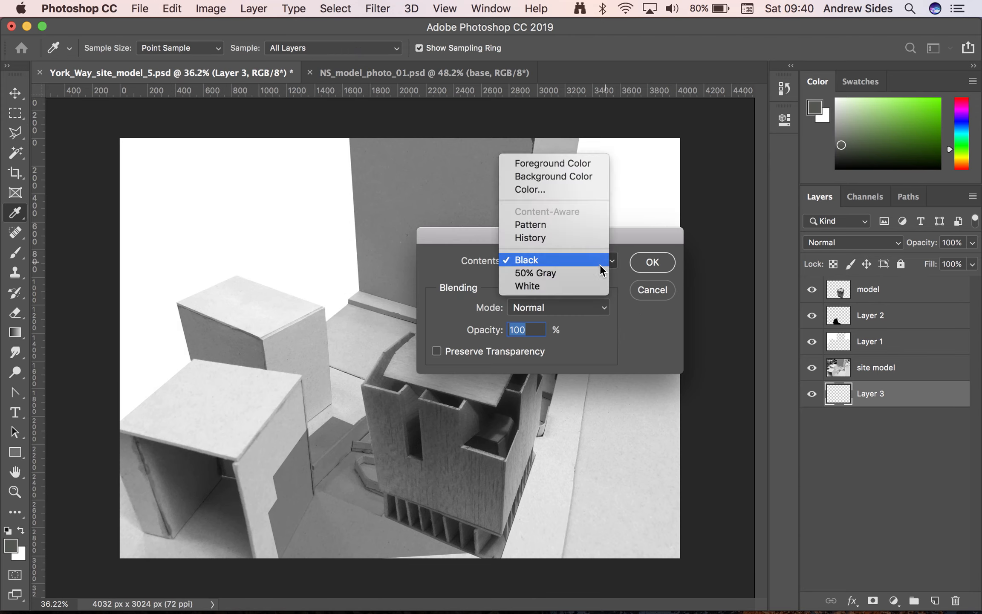
pyautogui.click(582, 286)
pyautogui.click(654, 266)
pyautogui.press('l')
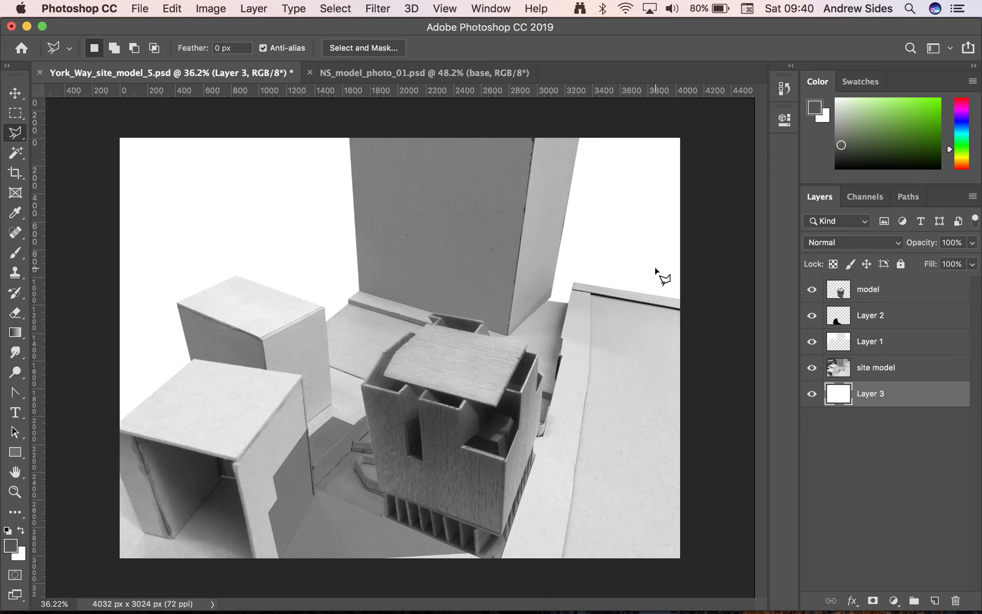
# Lower the opacity of the site model layer to 60% and leave no layer selected
pyautogui.click(912, 366)
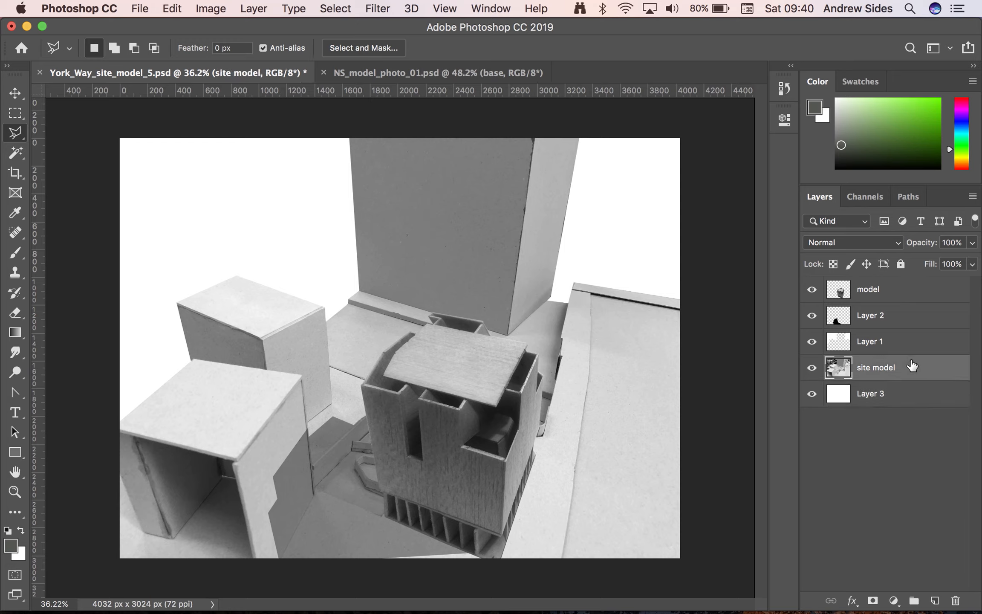
pyautogui.click(973, 244)
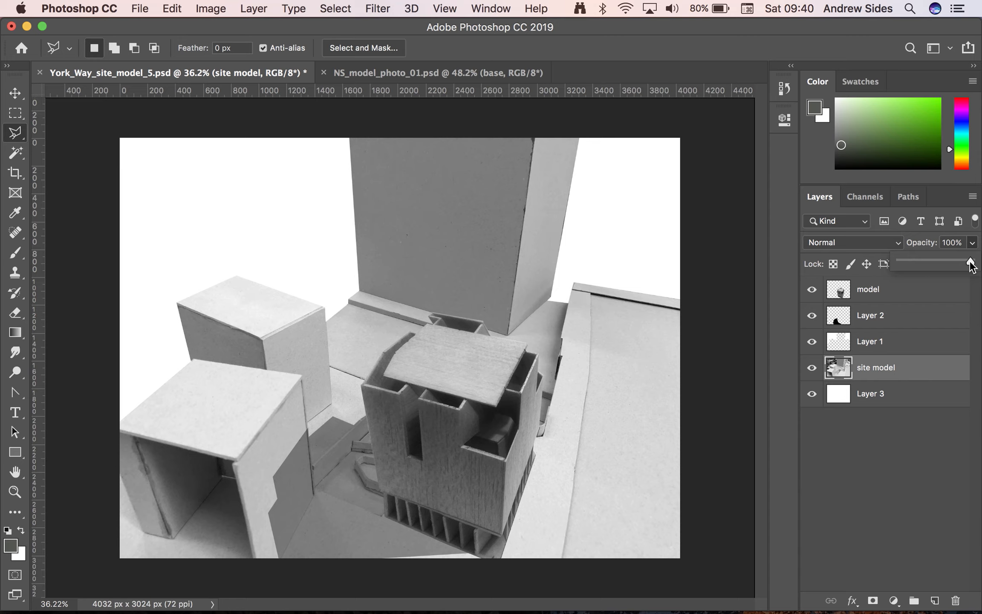
pyautogui.moveTo(971, 264); pyautogui.dragTo(950, 264)
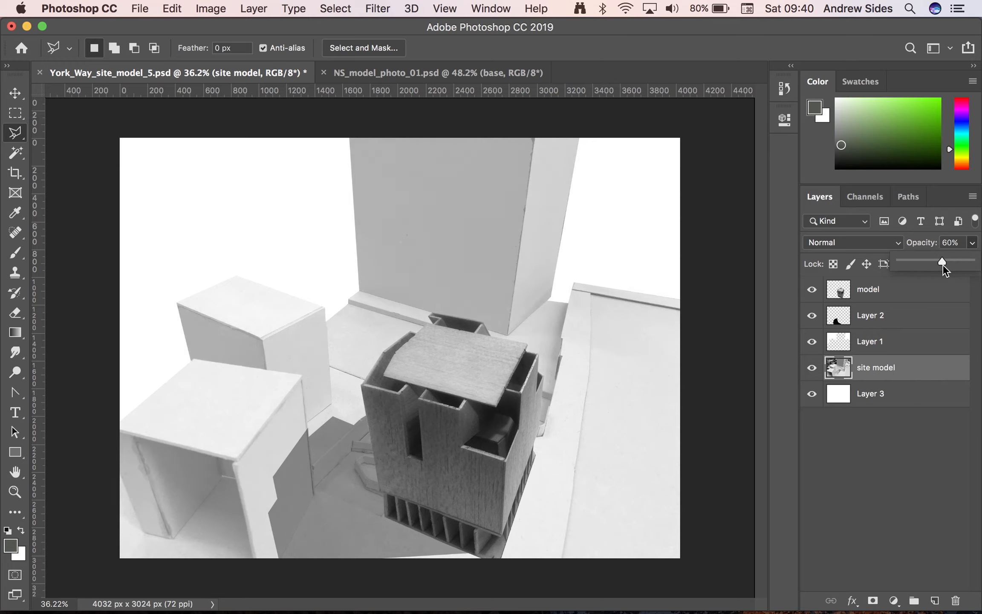
pyautogui.click(895, 451)
pyautogui.click(895, 451)
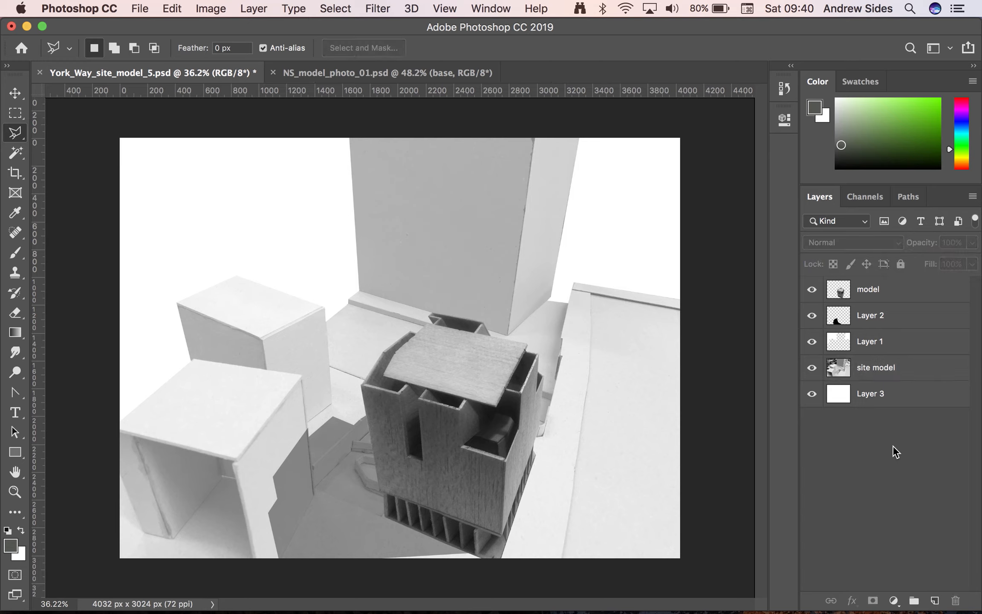